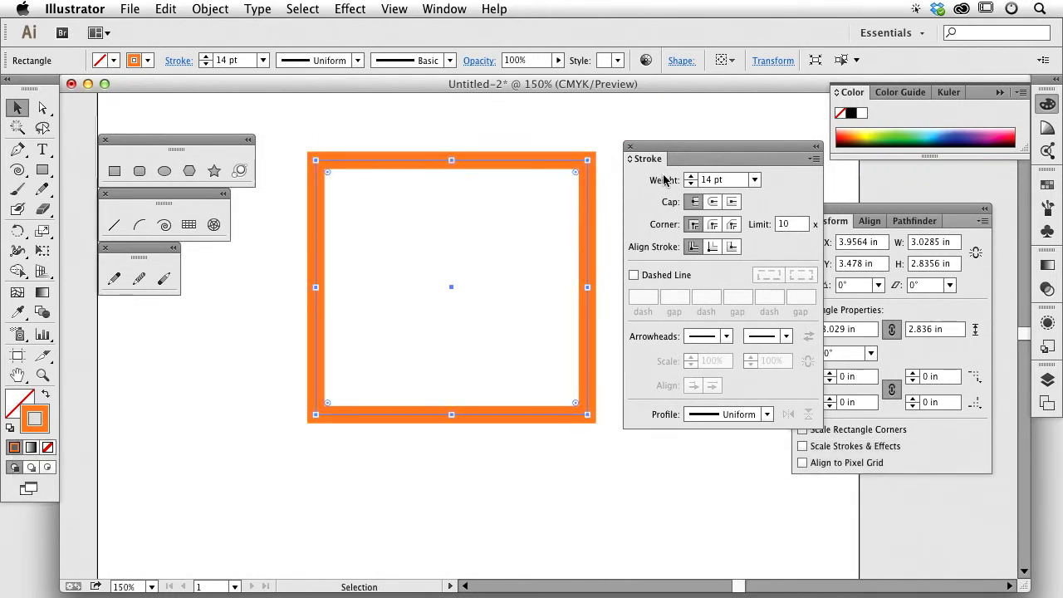
Step: Shift the Stroke panel slightly and increase the selected orange rectangle's stroke weight to 20 pt
drag(664, 157, 661, 166)
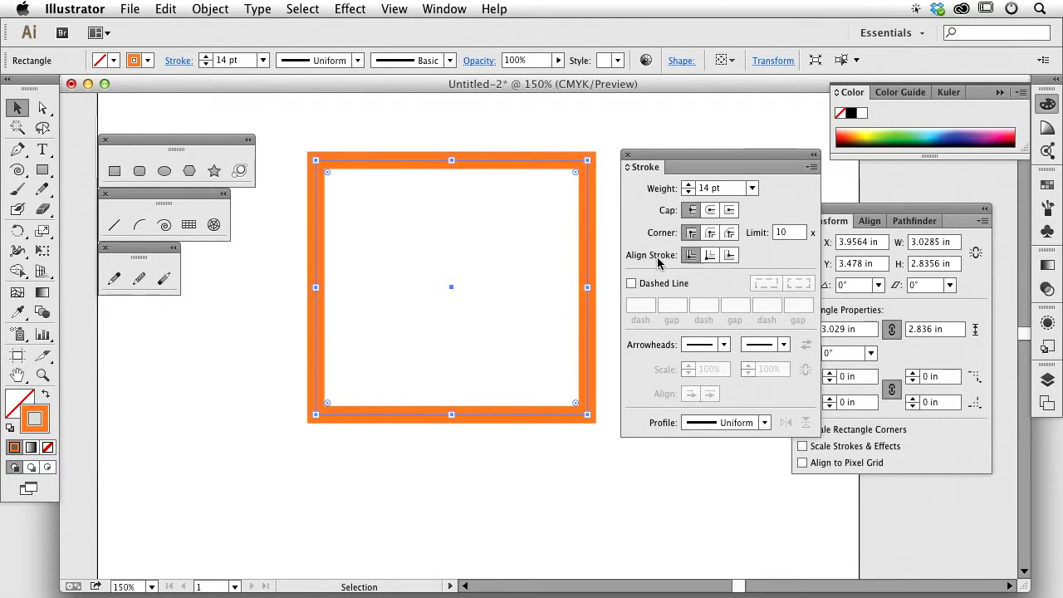
click(689, 185)
click(689, 185)
click(689, 185)
click(689, 185)
click(689, 185)
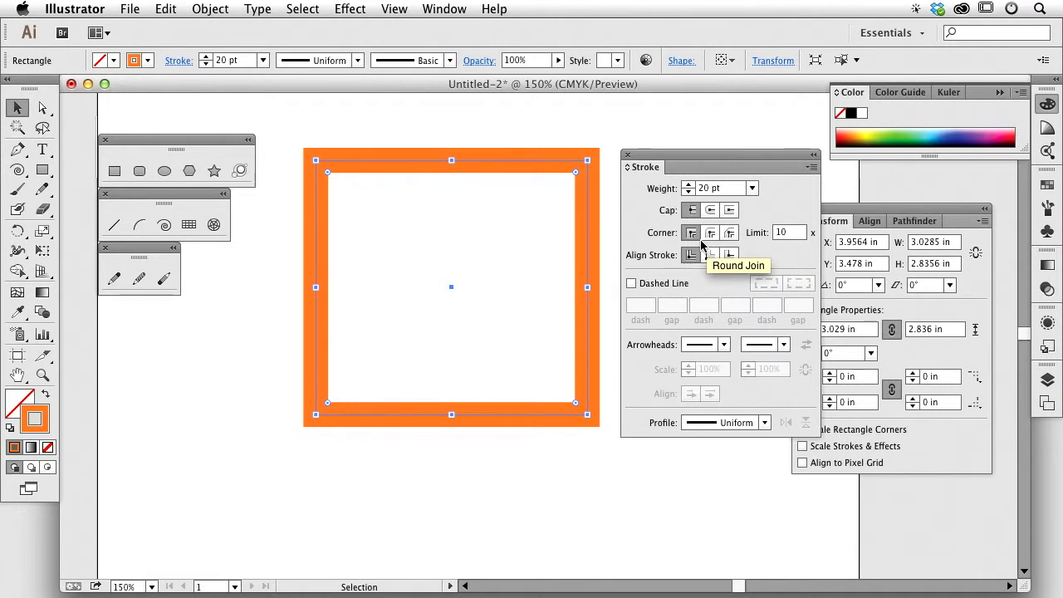
Step: Show the rulers and place a vertical guide along the rectangle's left path edge, at about 2.44 in
key(super+r)
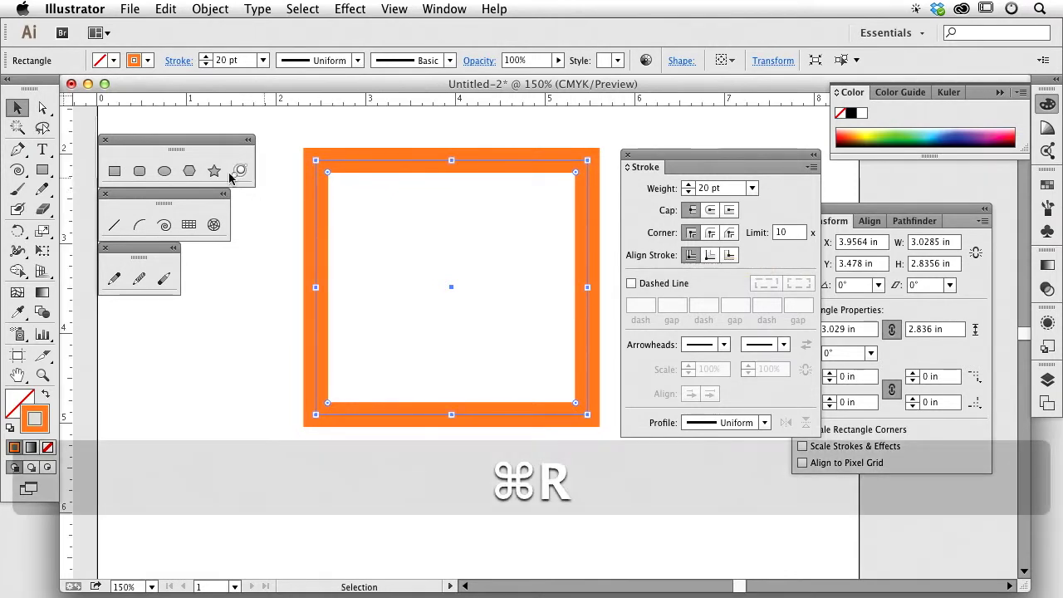
drag(75, 164, 316, 190)
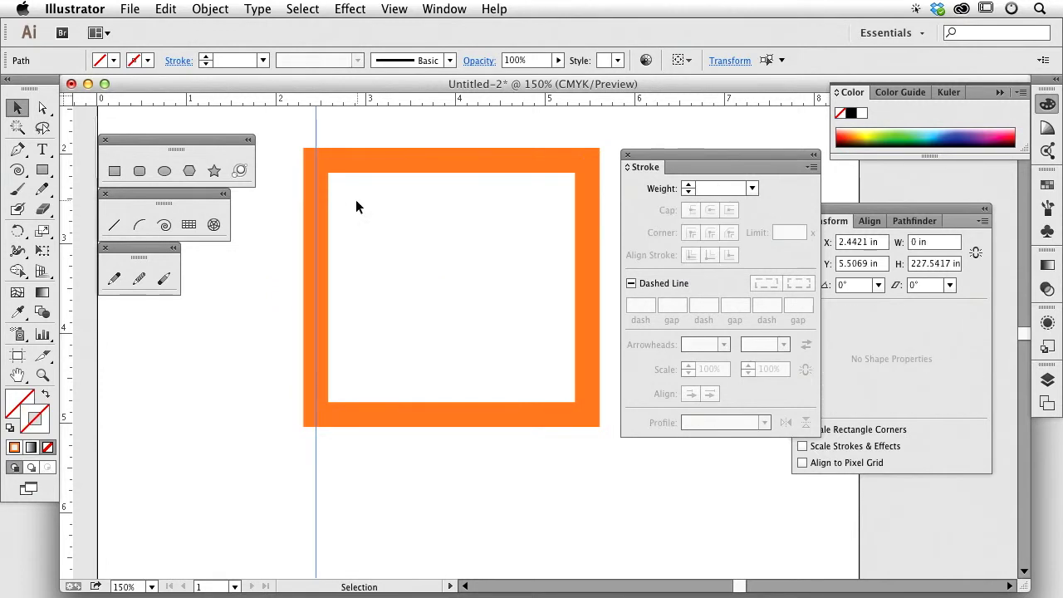
mouse_move(351, 164)
mouse_down()
mouse_move(368, 166)
mouse_move(352, 164)
mouse_up()
click(348, 145)
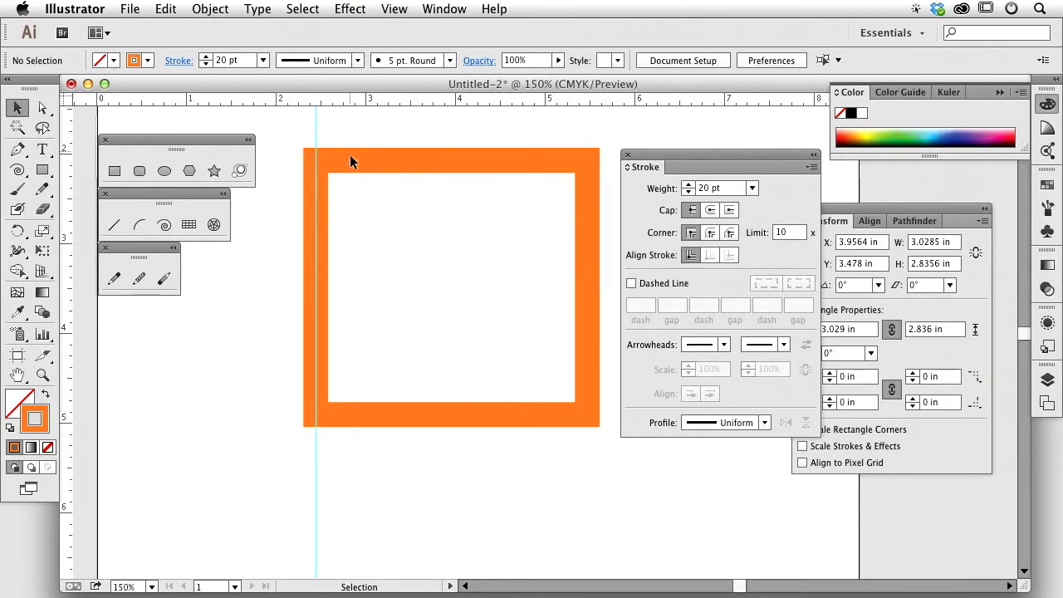
Step: Select the orange rectangle and adjust its center-aligned stroke weight up and down, finishing at 21 pt
click(352, 166)
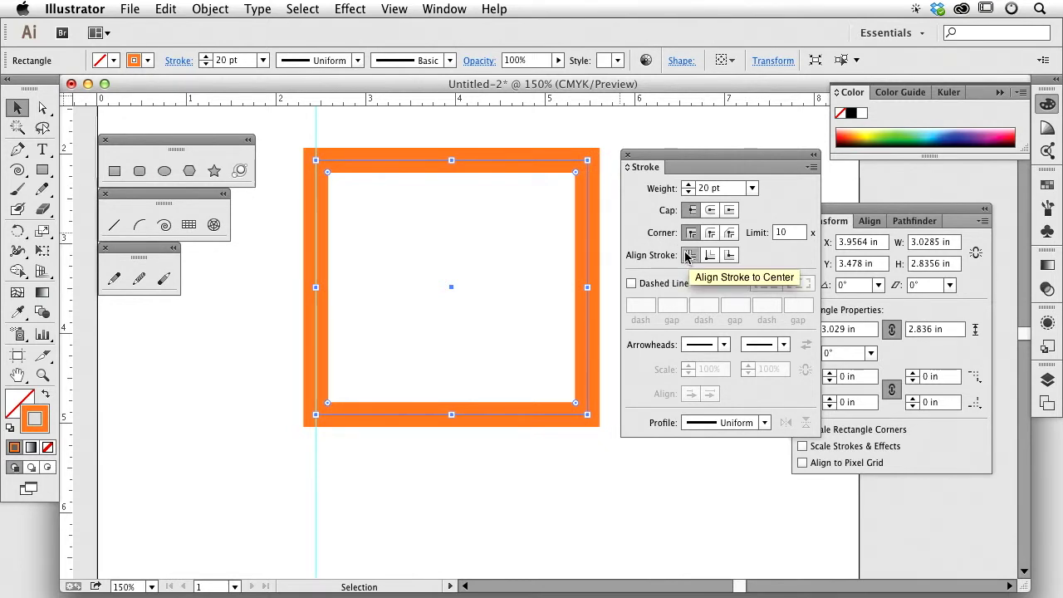
click(687, 183)
click(687, 184)
click(688, 184)
click(687, 192)
click(688, 192)
click(687, 191)
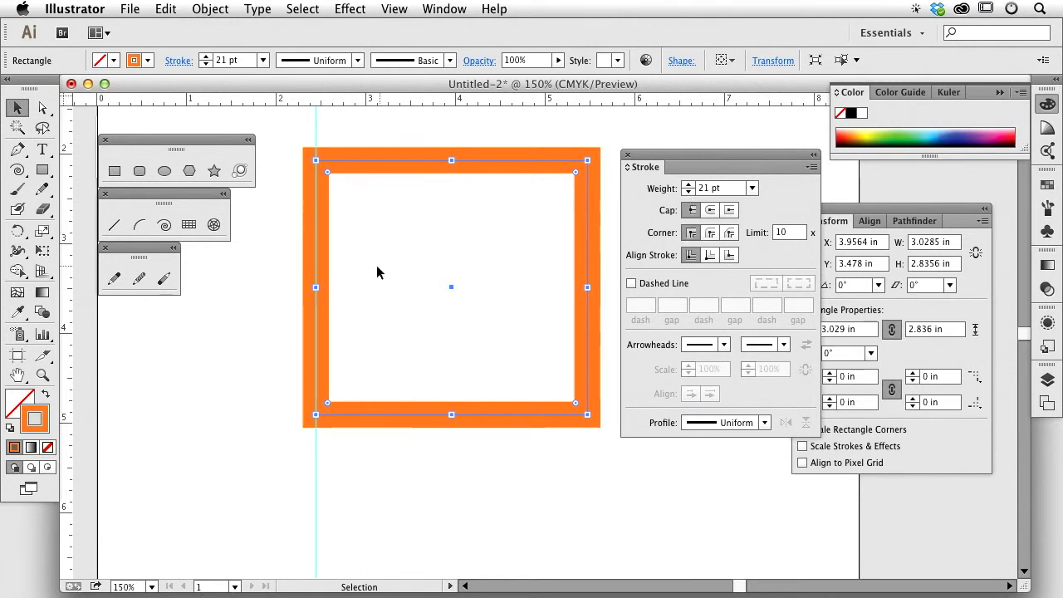
Step: Align the rectangle's stroke to the inside of its path and increase the weight to 27 pt
click(713, 257)
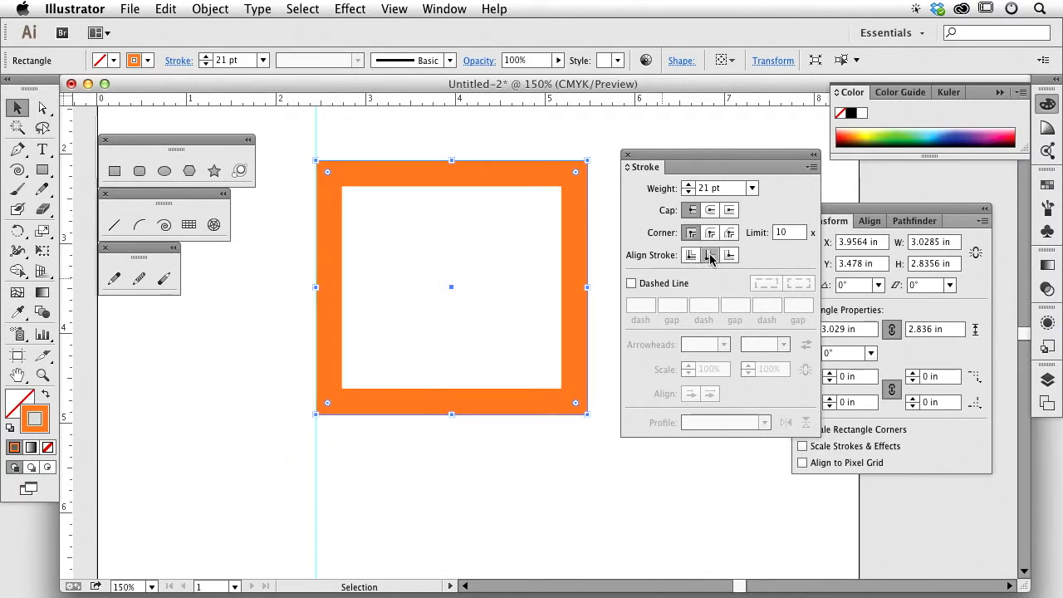
click(688, 185)
click(688, 185)
click(688, 185)
click(689, 185)
click(688, 184)
click(688, 184)
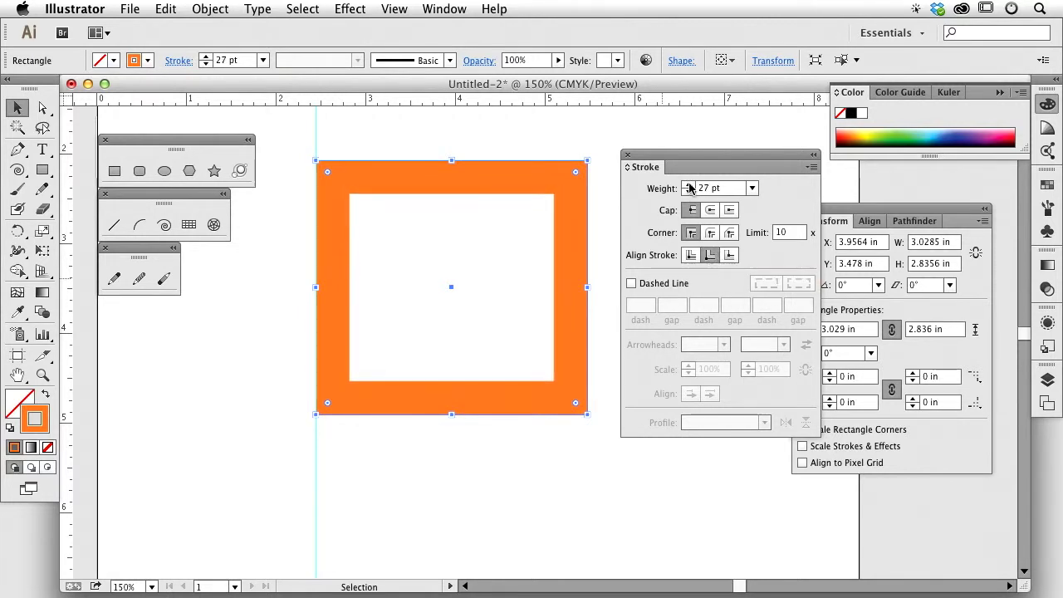
Step: Reduce the inside-aligned stroke weight of the rectangle to 20 pt
click(690, 191)
click(689, 192)
click(689, 191)
click(689, 192)
click(689, 192)
click(689, 192)
click(690, 192)
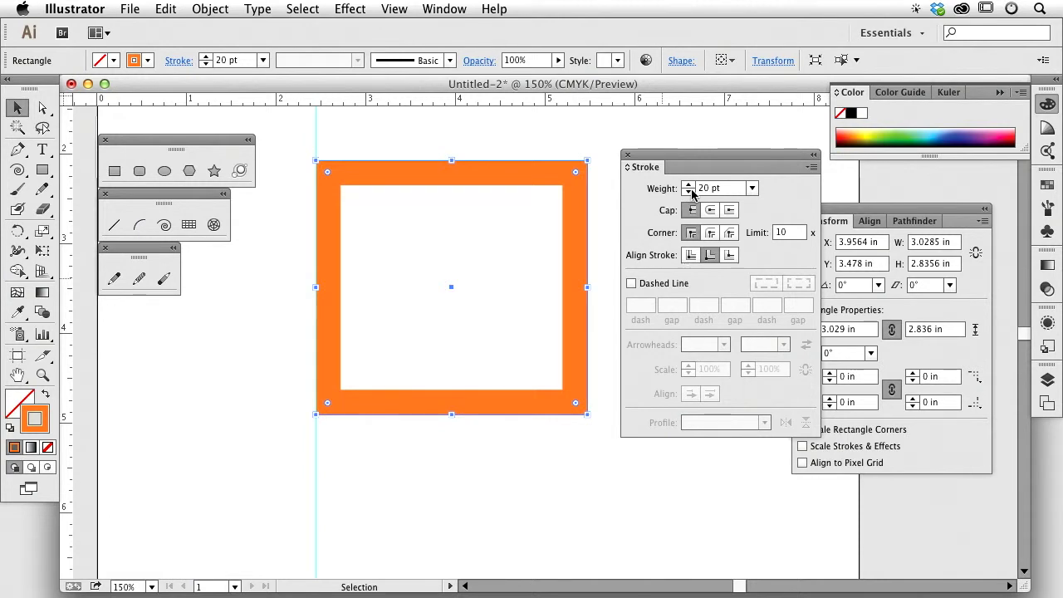
Step: Align the rectangle's stroke to the outside and vary its weight up and down, finishing at 25 pt
click(730, 255)
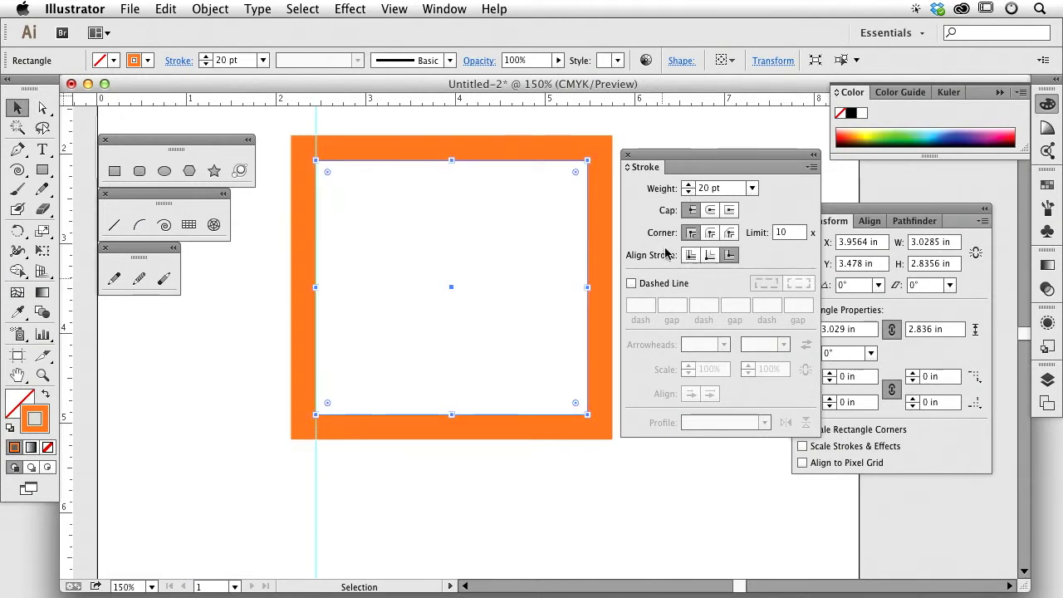
click(689, 184)
click(688, 185)
click(689, 184)
click(688, 184)
click(689, 185)
click(688, 185)
click(688, 185)
click(688, 184)
click(688, 184)
click(689, 184)
click(689, 184)
click(689, 184)
click(688, 185)
click(688, 184)
click(689, 192)
click(688, 192)
click(689, 192)
click(688, 192)
click(688, 192)
click(689, 192)
click(688, 192)
click(688, 192)
click(688, 192)
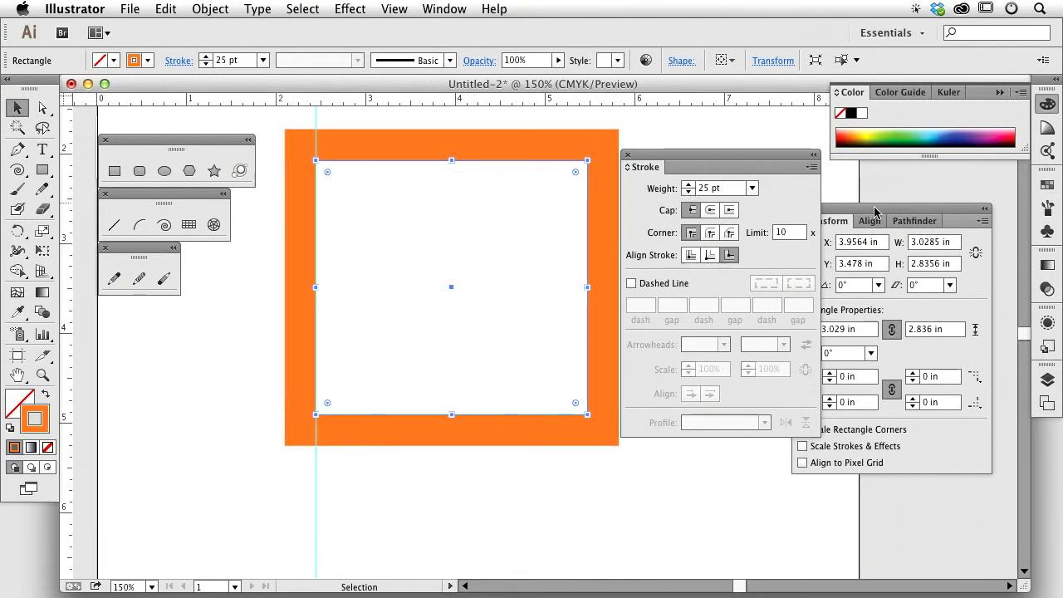
Step: Bring the Transform panel in front of the Stroke panel and raise the rectangle's stroke weight to 30 pt
mouse_move(892, 212)
mouse_down()
mouse_move(844, 205)
mouse_move(856, 209)
mouse_up()
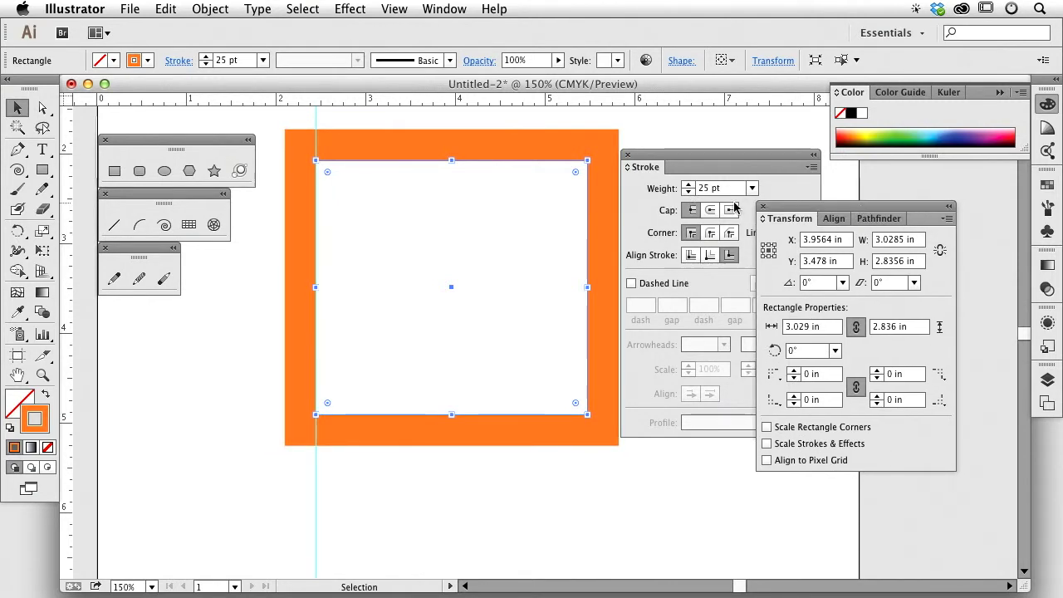
click(689, 186)
click(689, 185)
click(689, 184)
click(688, 185)
click(689, 184)
click(689, 184)
Step: Set the rectangle's width to 3 in and its height to 3 in
click(851, 208)
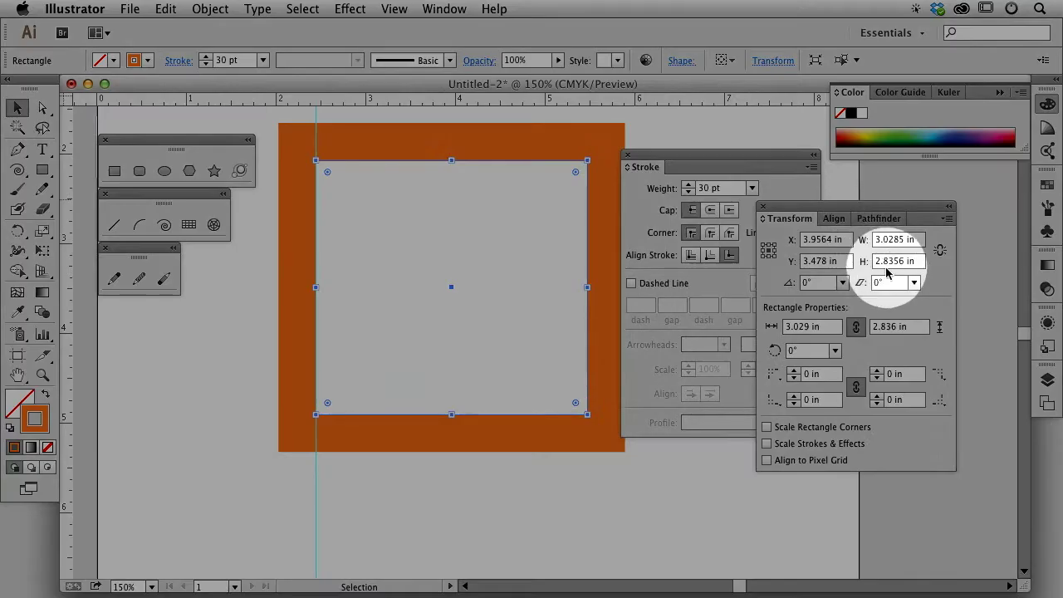
click(912, 241)
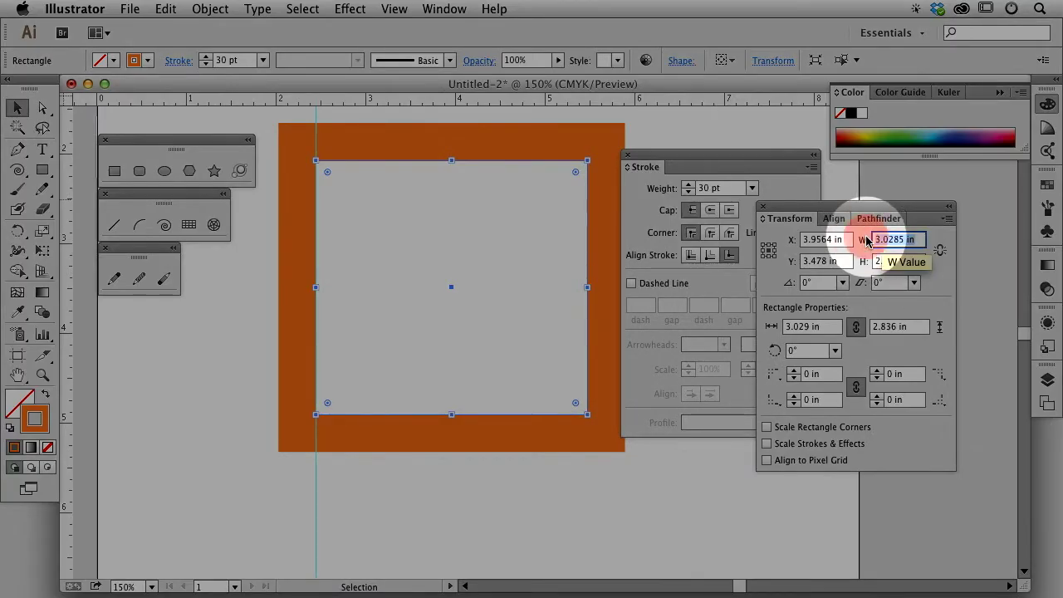
text(3)
key(Return)
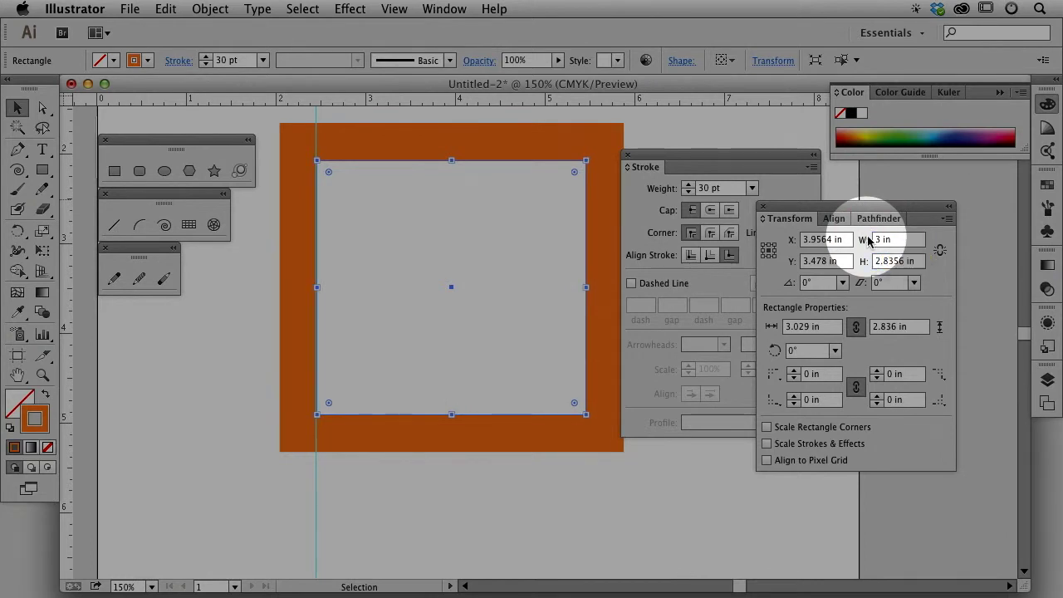
drag(922, 261, 872, 262)
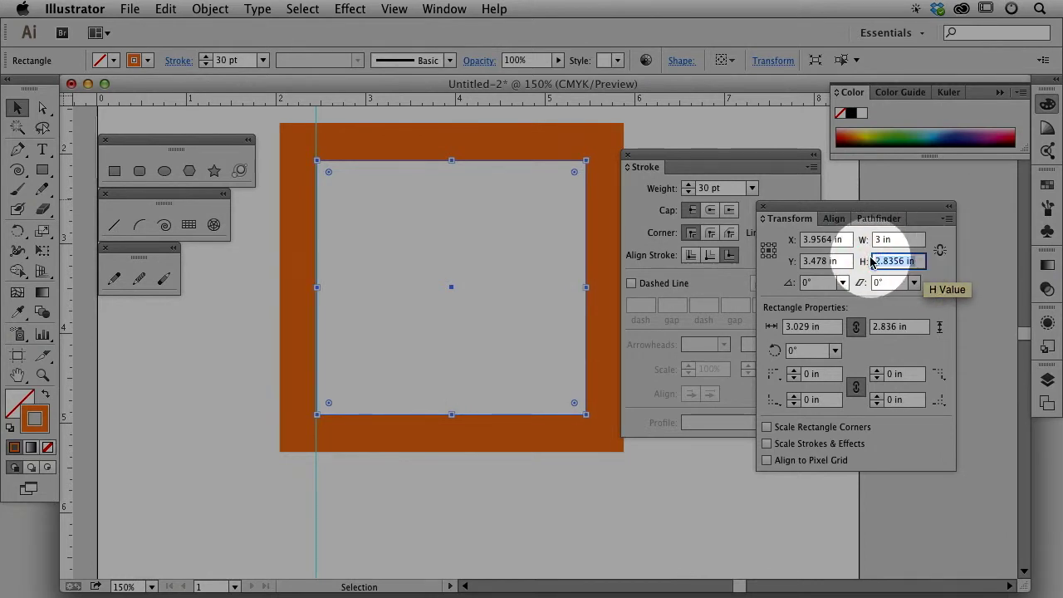
text(3)
key(Return)
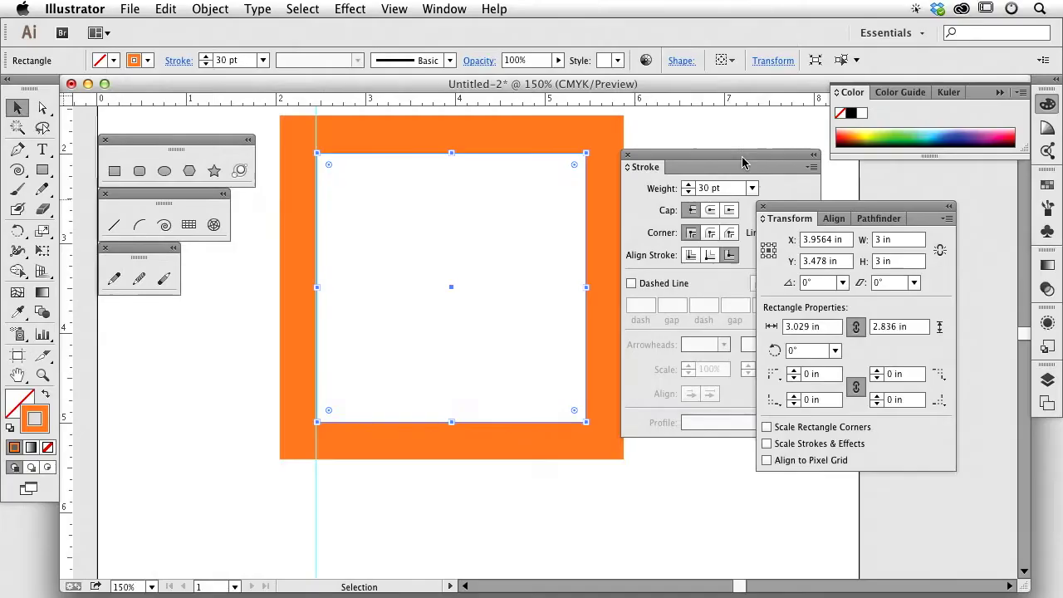
Step: Reduce the stroke weight of the 3 in square to 22 pt
click(688, 192)
click(688, 192)
click(687, 192)
click(688, 192)
click(687, 191)
click(688, 192)
click(688, 192)
click(688, 192)
click(891, 263)
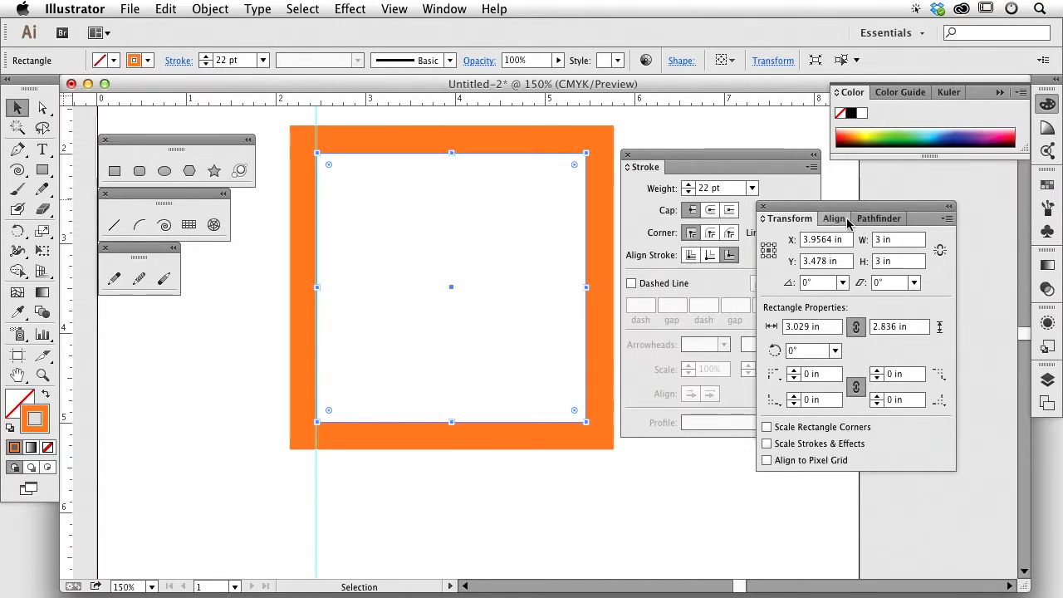
Step: Move the Transform panel clear of the Stroke panel and compare the square's stroke alignments, finishing with Align Stroke to Center
drag(821, 207, 886, 180)
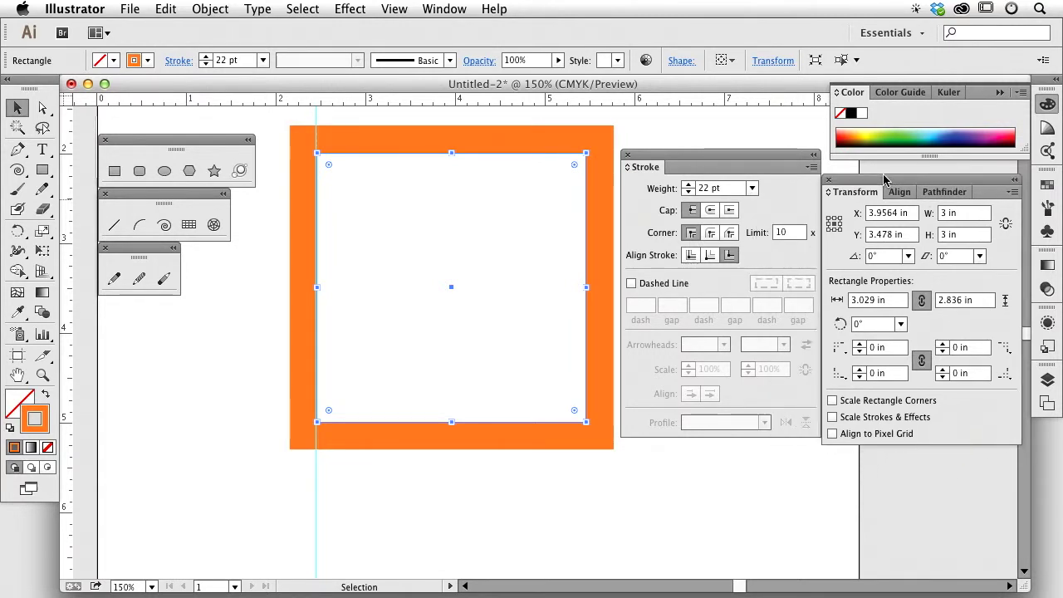
click(710, 254)
click(691, 256)
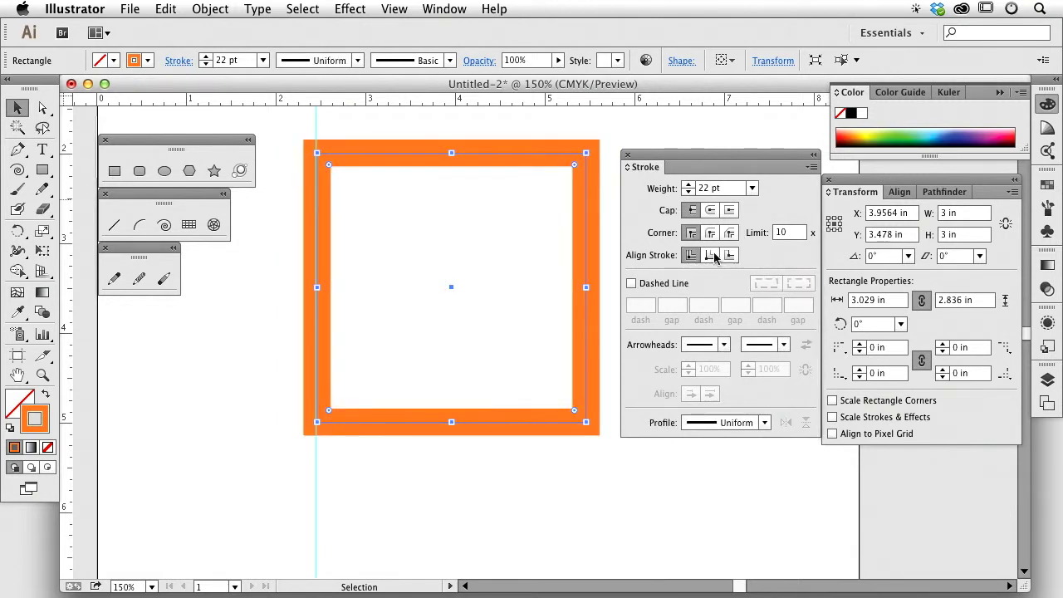
click(711, 256)
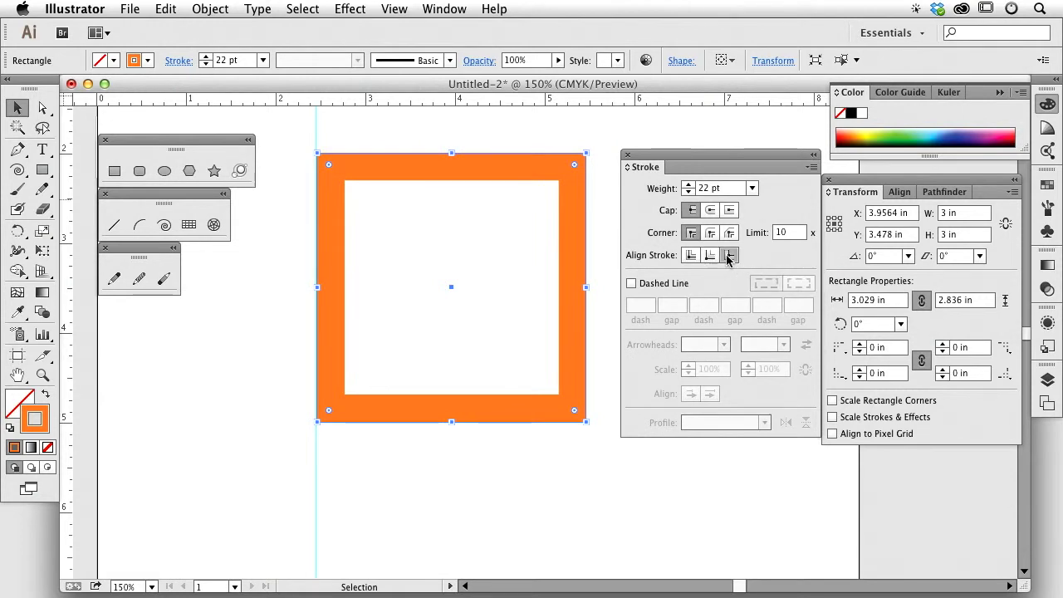
click(728, 256)
click(692, 256)
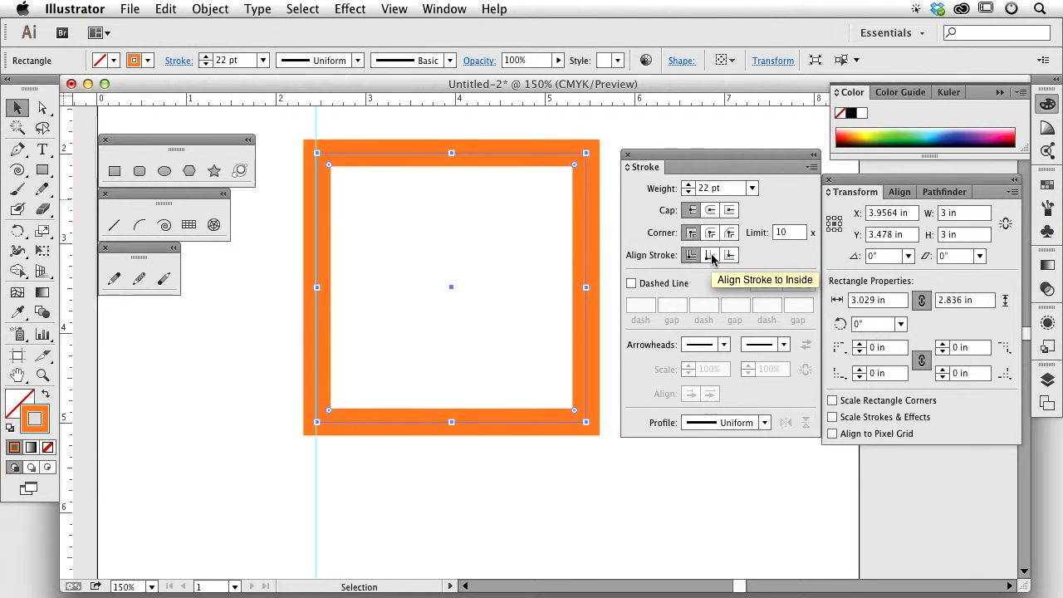
click(711, 255)
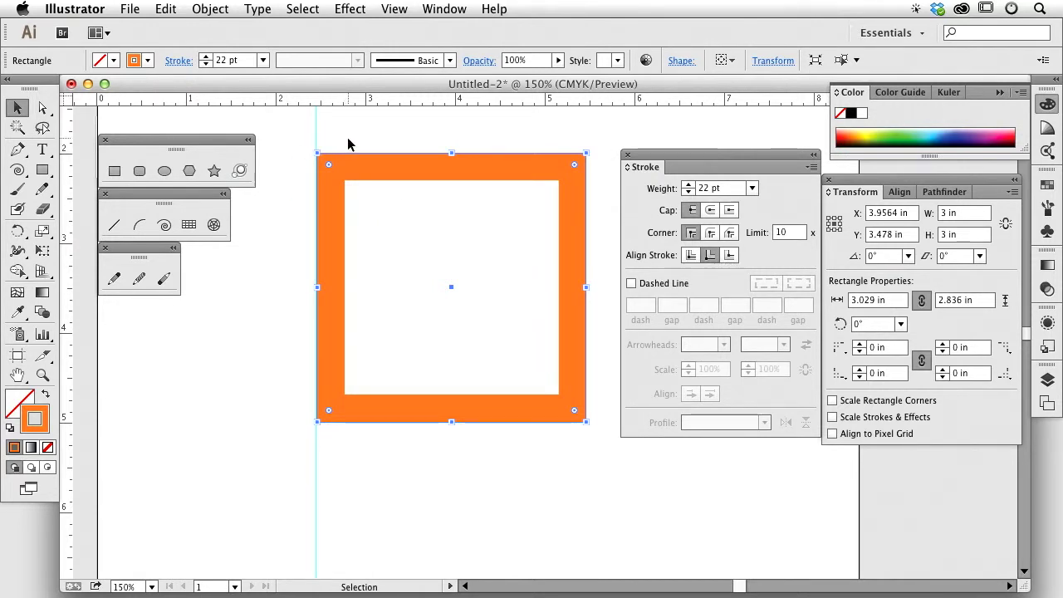
click(692, 256)
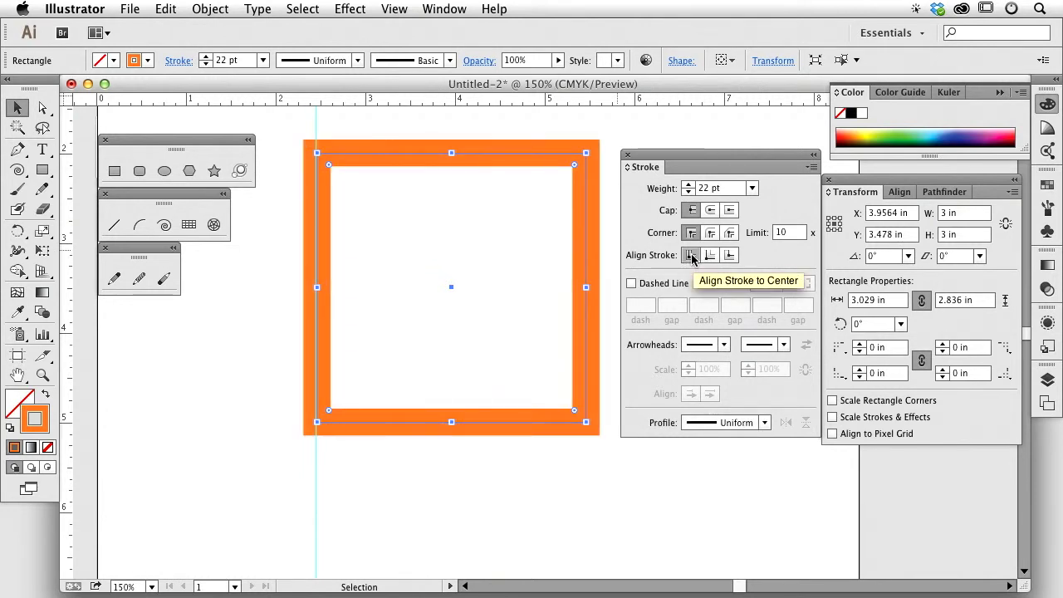
Step: Remove the vertical guide at the square's left edge and hide the rulers
key(super+minus)
drag(373, 153, 416, 174)
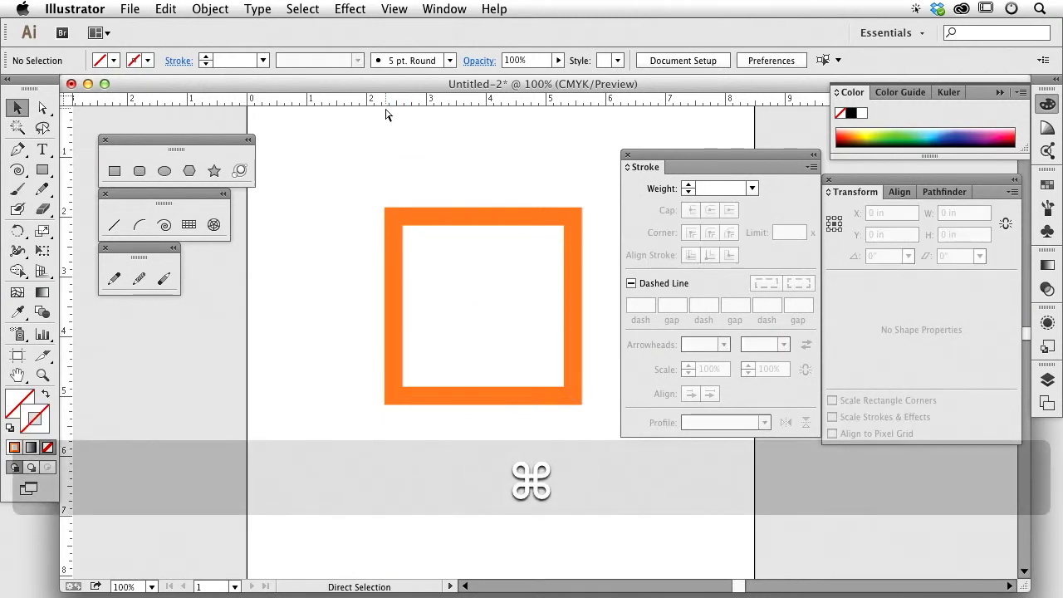
key(super+r)
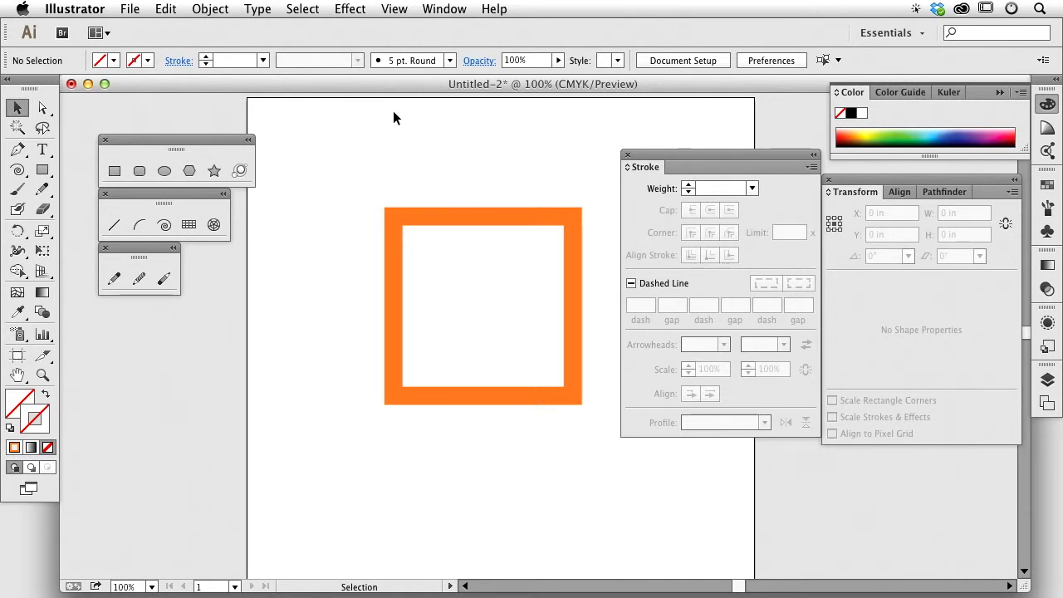
Step: Move the orange square up and to the left on the artboard, to about X 3.10 in, Y 2.71 in
drag(487, 220, 435, 171)
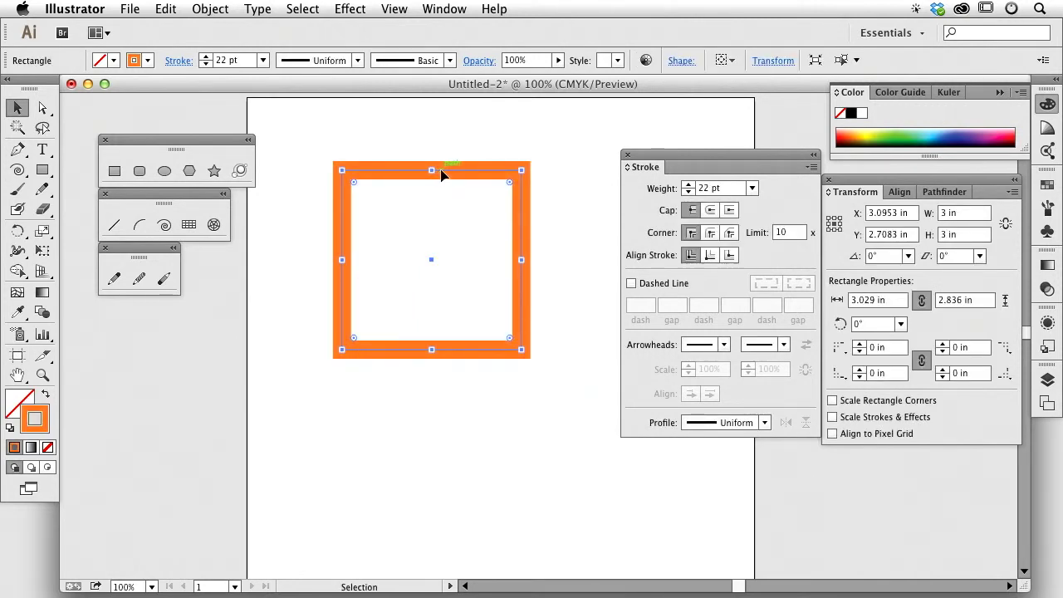
click(449, 8)
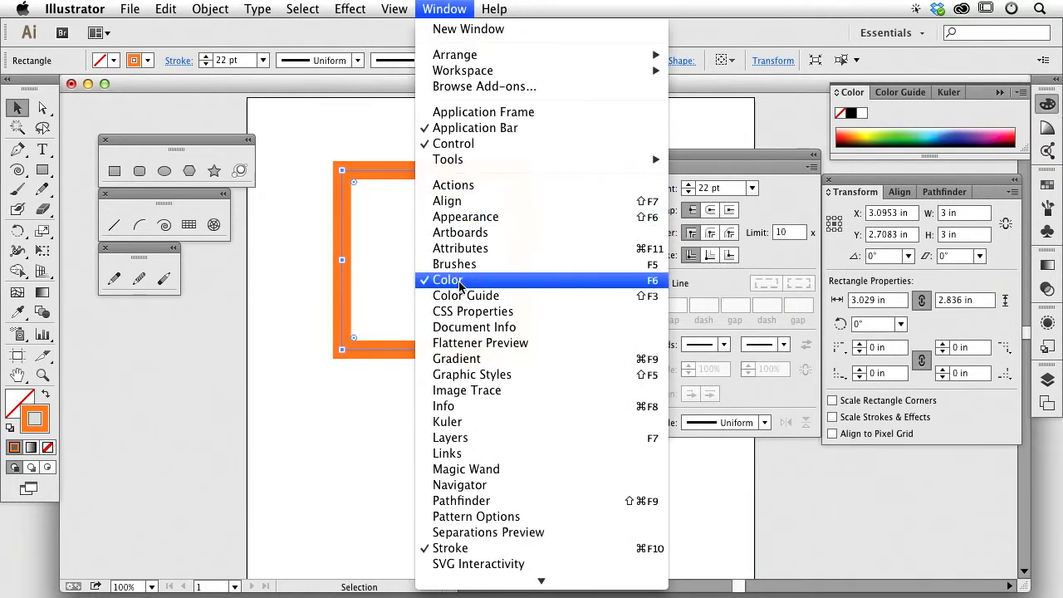
click(403, 272)
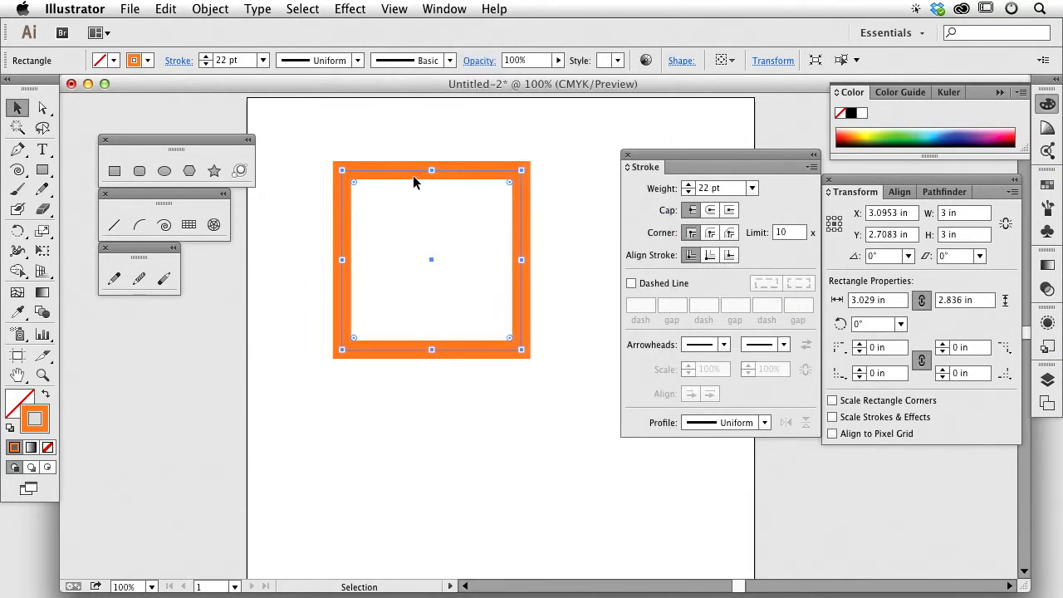
Step: Examine the stroke and fill color swatches available for the selected square
click(149, 61)
click(148, 62)
click(116, 60)
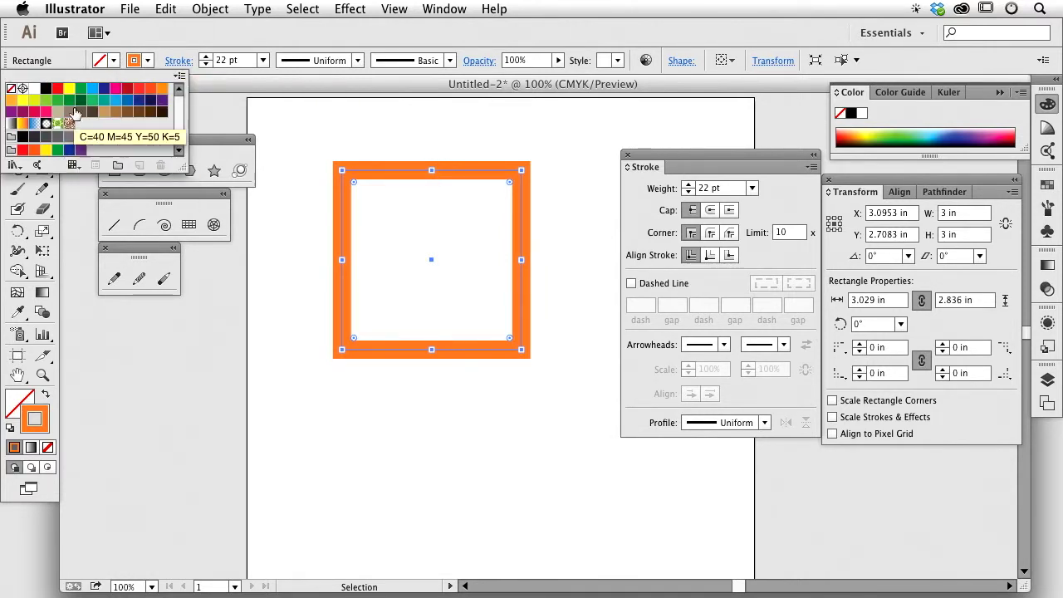
click(115, 61)
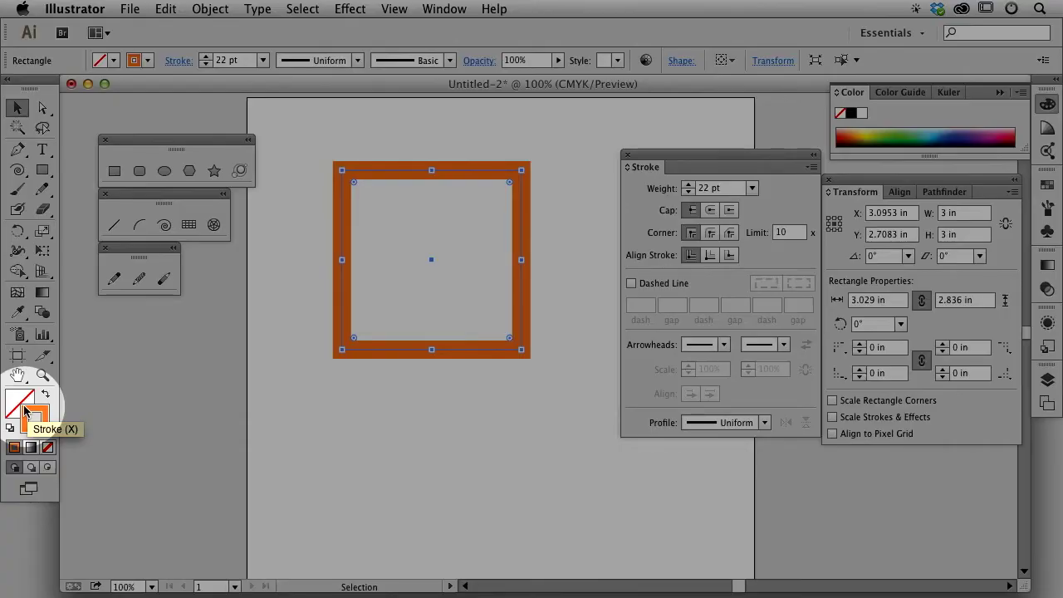
Step: Switch the active color attribute between stroke and fill, finishing with the fill in front
click(26, 412)
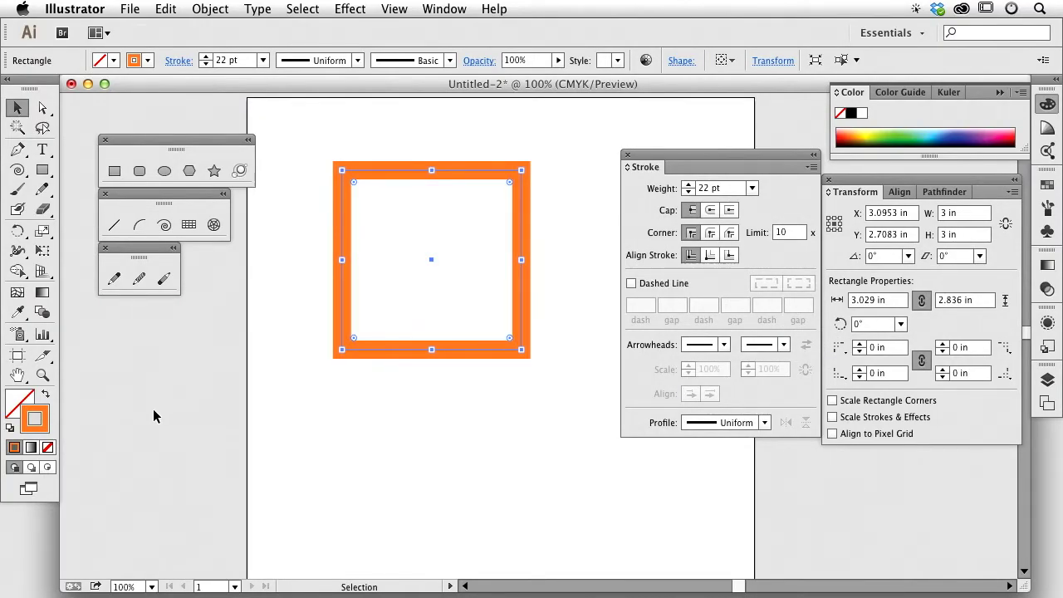
key(x)
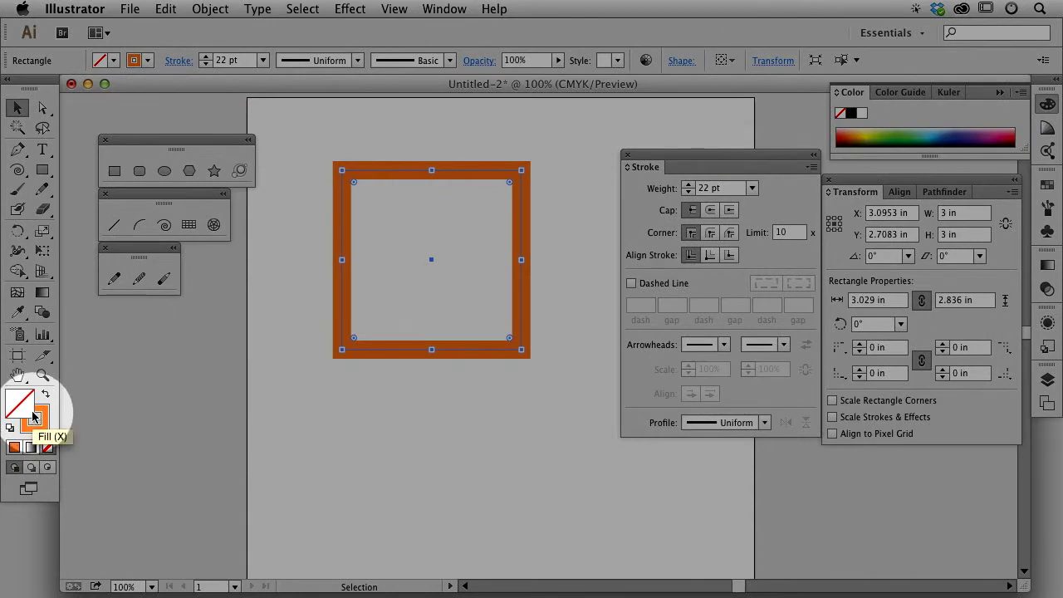
click(35, 418)
key(x)
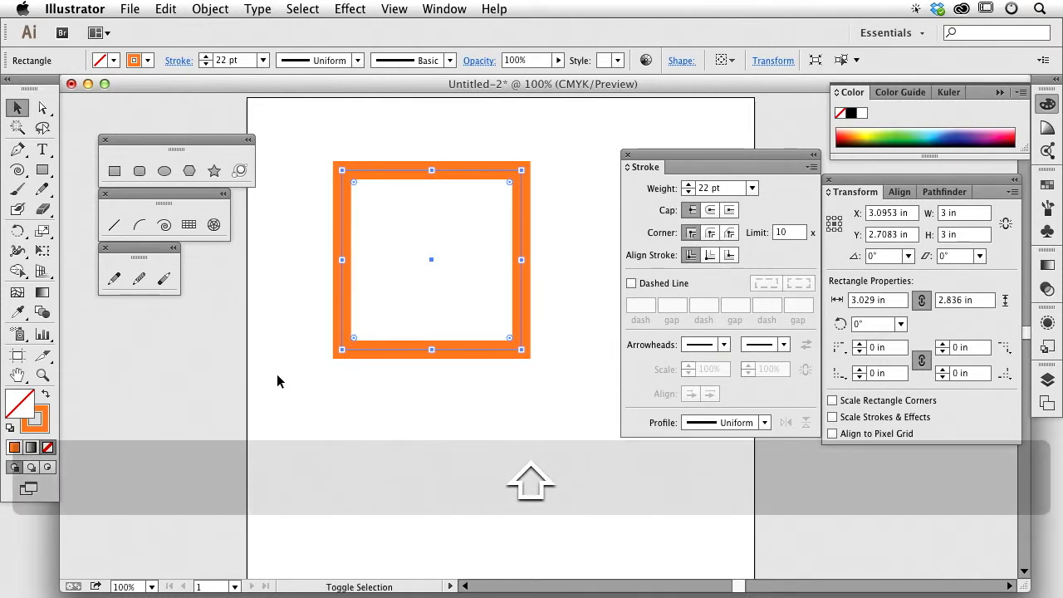
Step: Swap the square's fill and stroke colors, and apply the same solid orange to the stroke
key(shift+x)
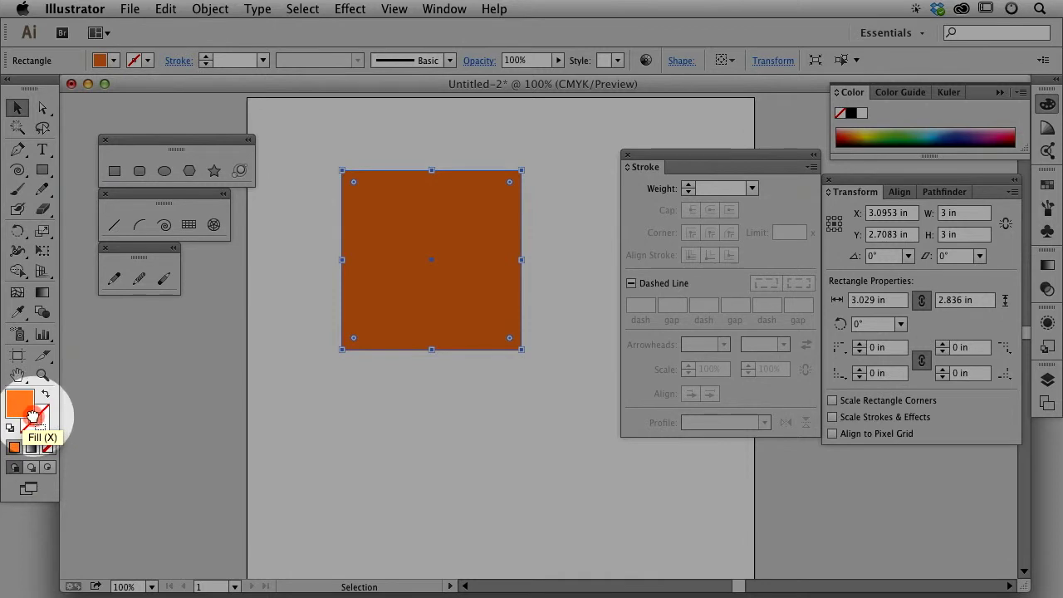
click(36, 420)
key(comma)
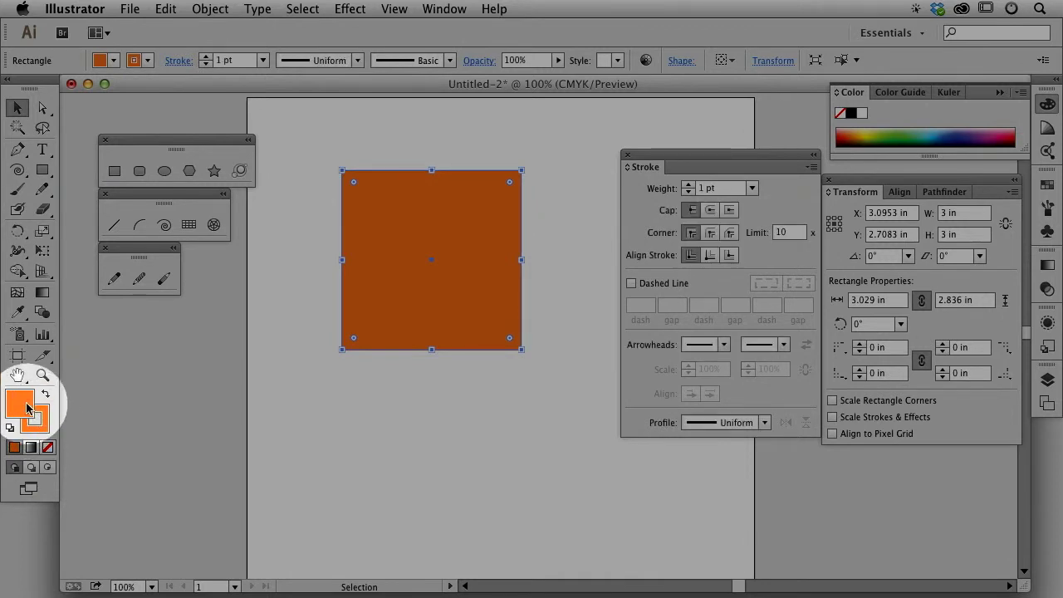
Step: Set the square's fill to None and bring the stroke attribute to the front
click(35, 412)
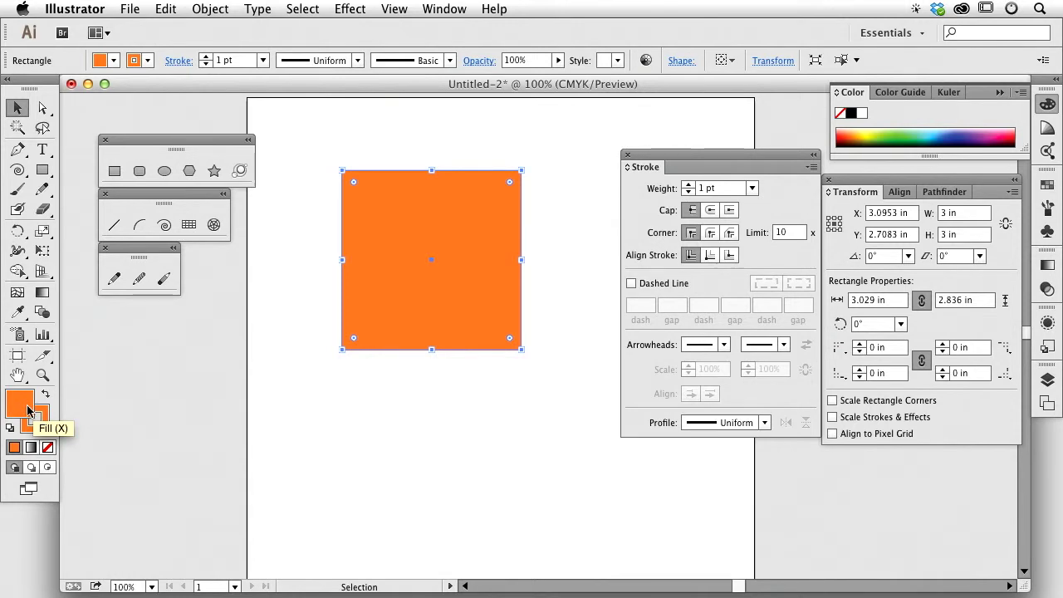
click(47, 448)
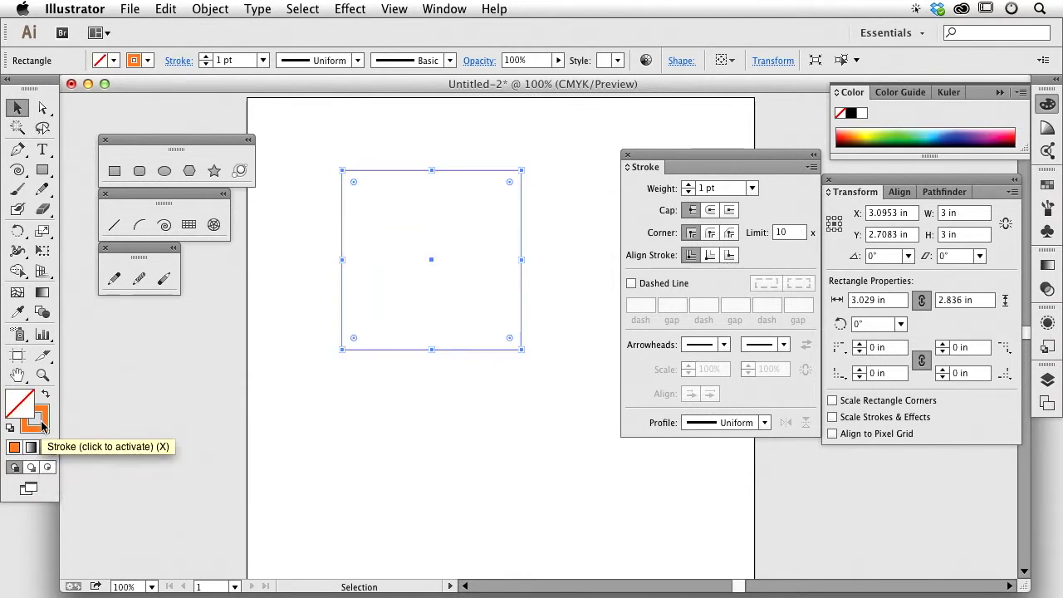
click(44, 426)
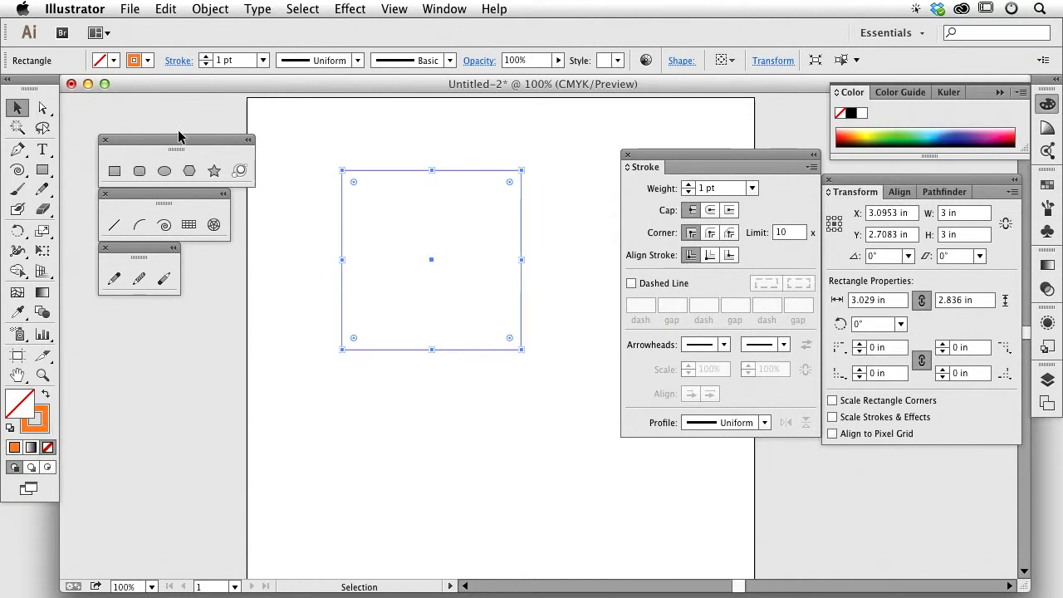
Step: Increase the square's stroke weight to 23 pt and move the square up to about X 2.89 in, Y 2.32 in
click(205, 56)
click(206, 57)
click(206, 57)
click(206, 56)
click(206, 57)
click(206, 57)
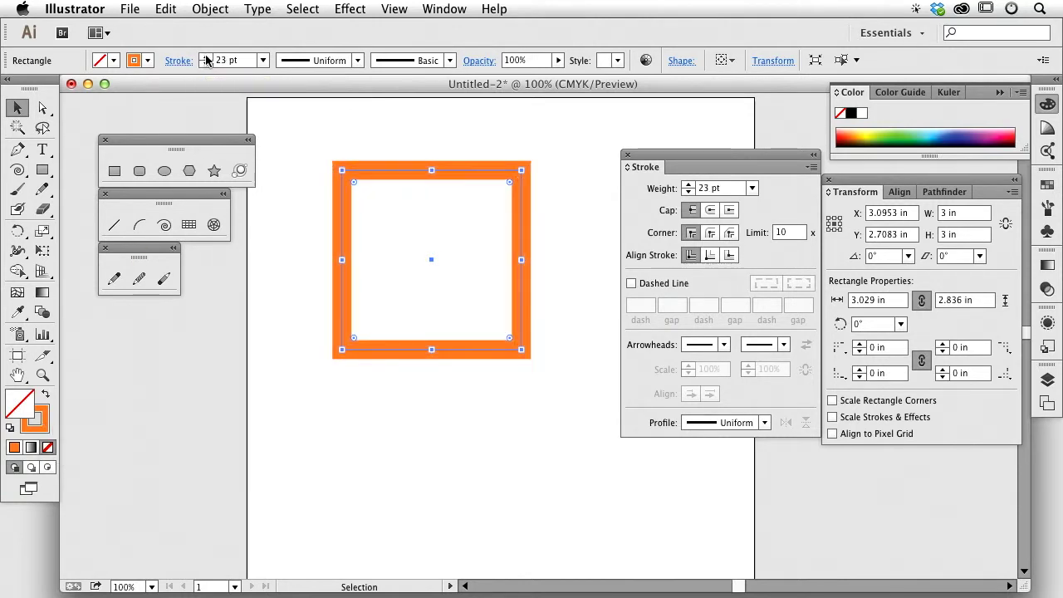
click(24, 110)
drag(466, 174, 455, 152)
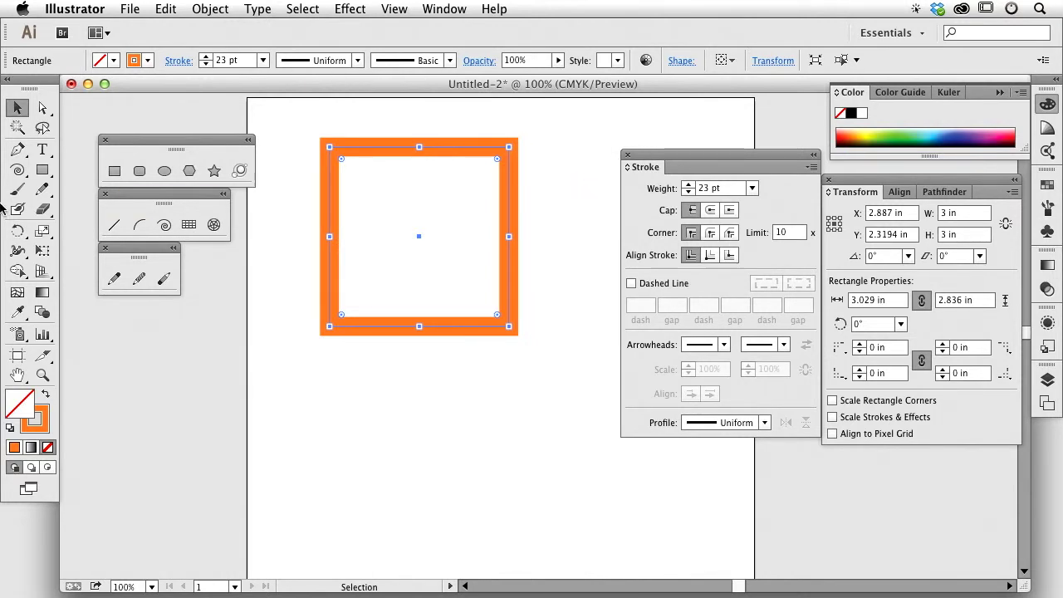
Step: Draw a horizontal line segment about 3.08 in long below the square and give it round caps
click(114, 224)
drag(338, 396, 509, 395)
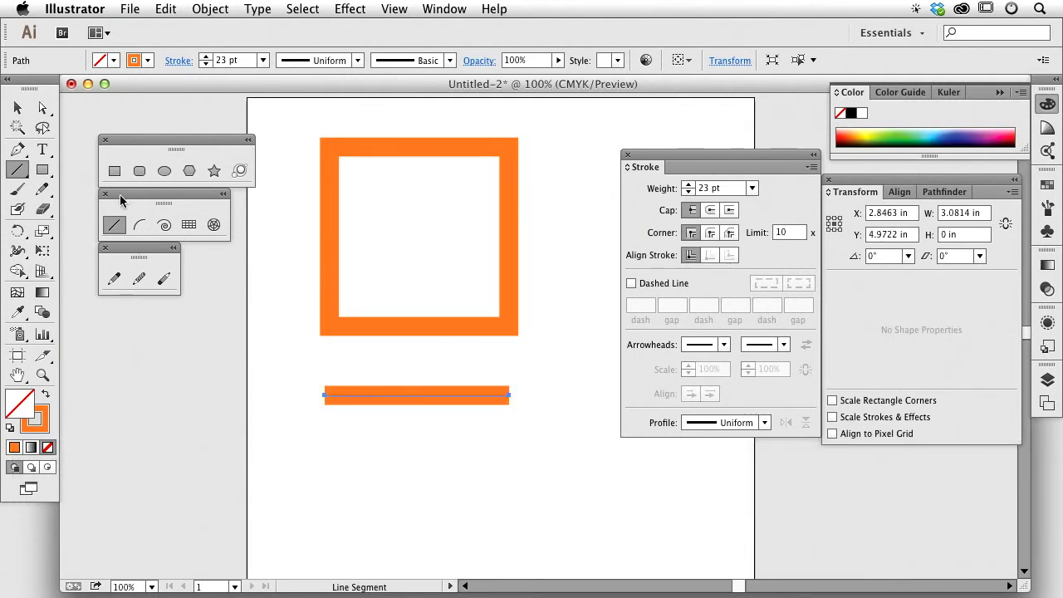
click(178, 61)
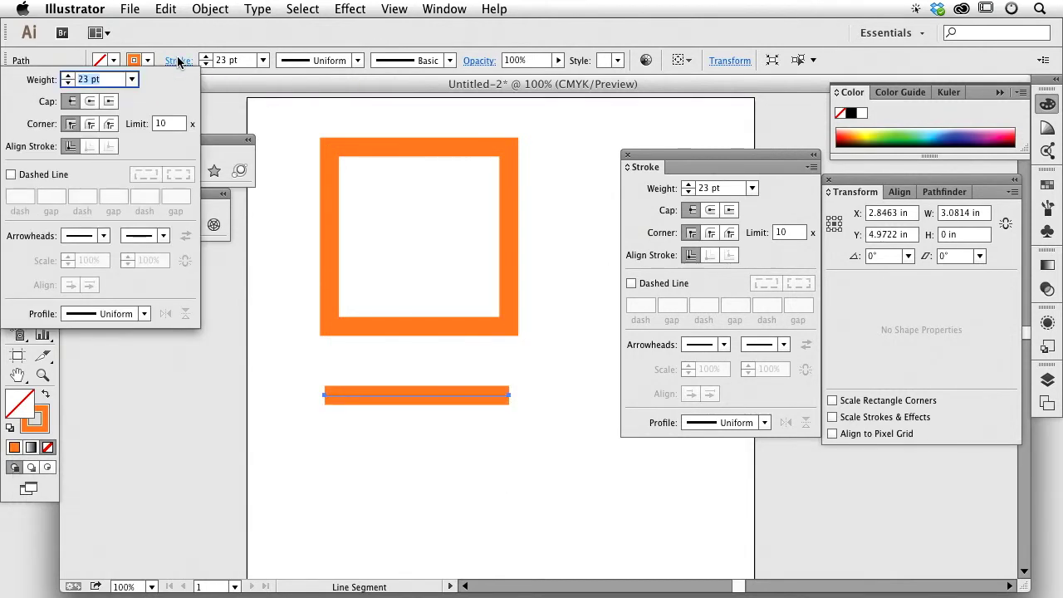
click(91, 101)
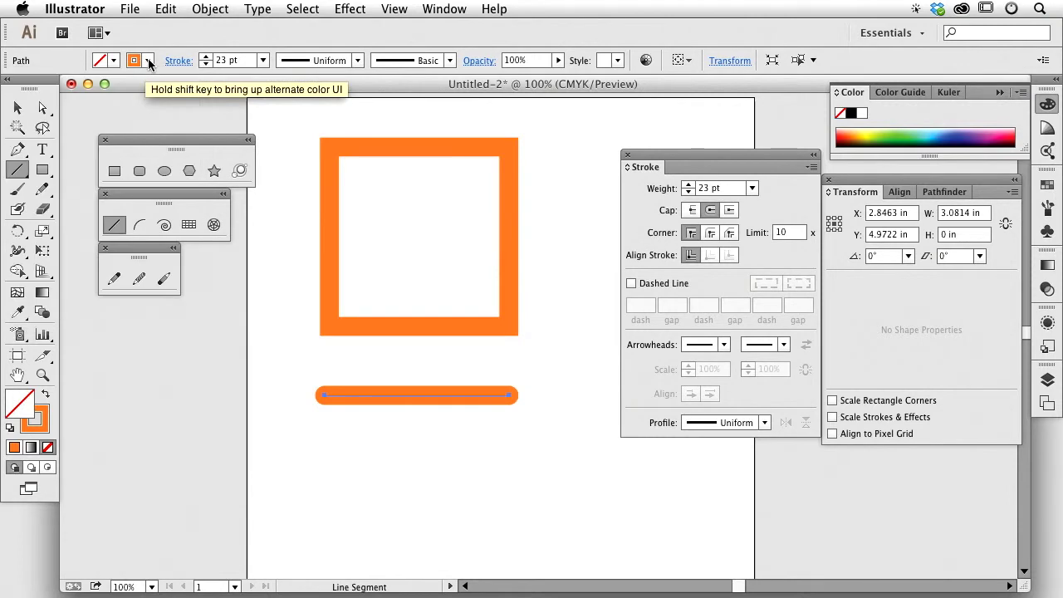
click(18, 108)
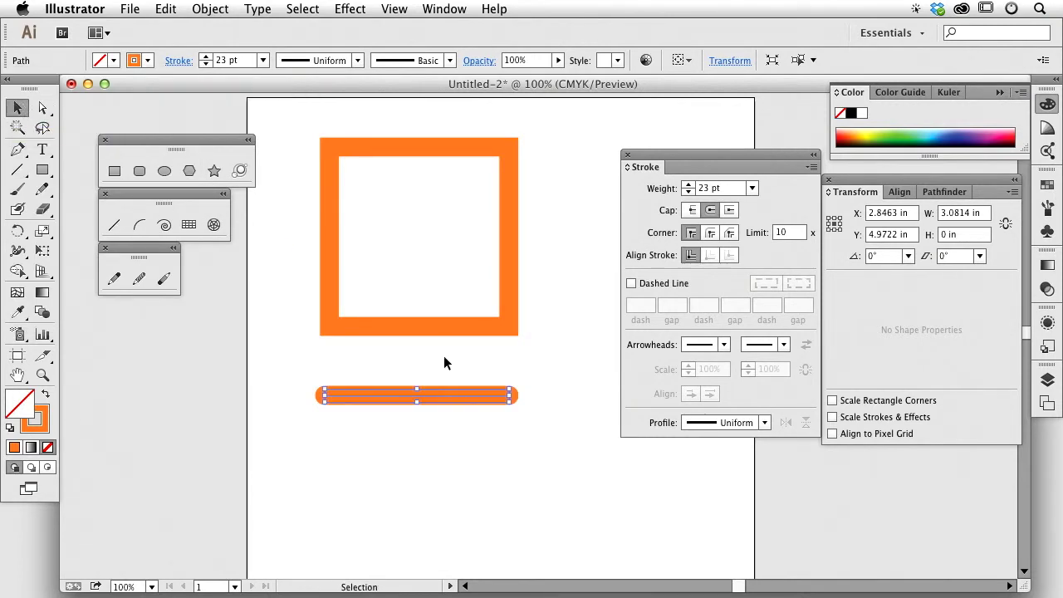
Step: Recolor the line's stroke, trying green and blue swatches and finishing with light green
click(43, 425)
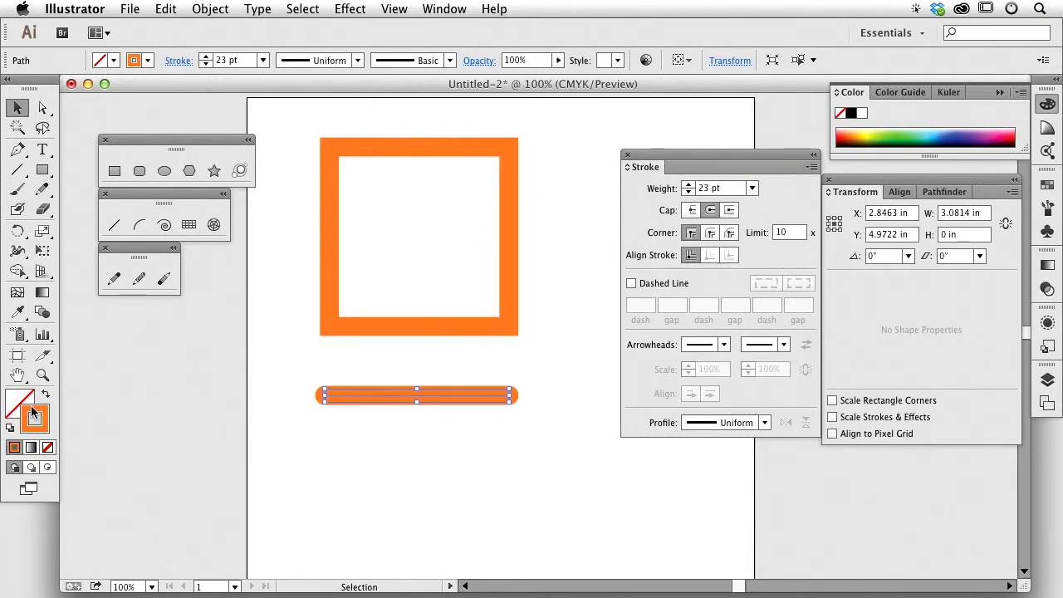
click(149, 60)
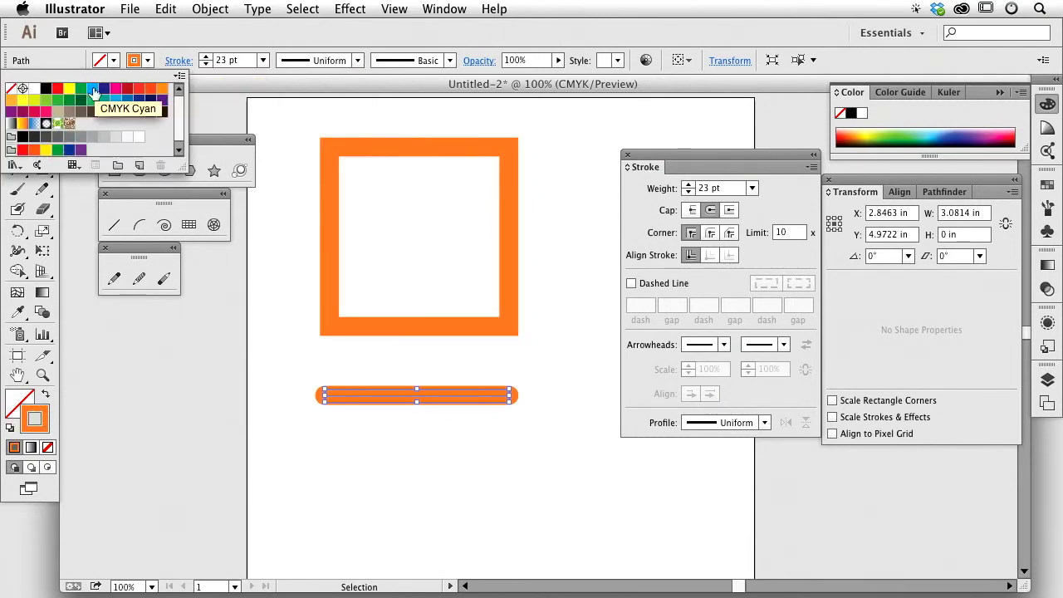
click(91, 101)
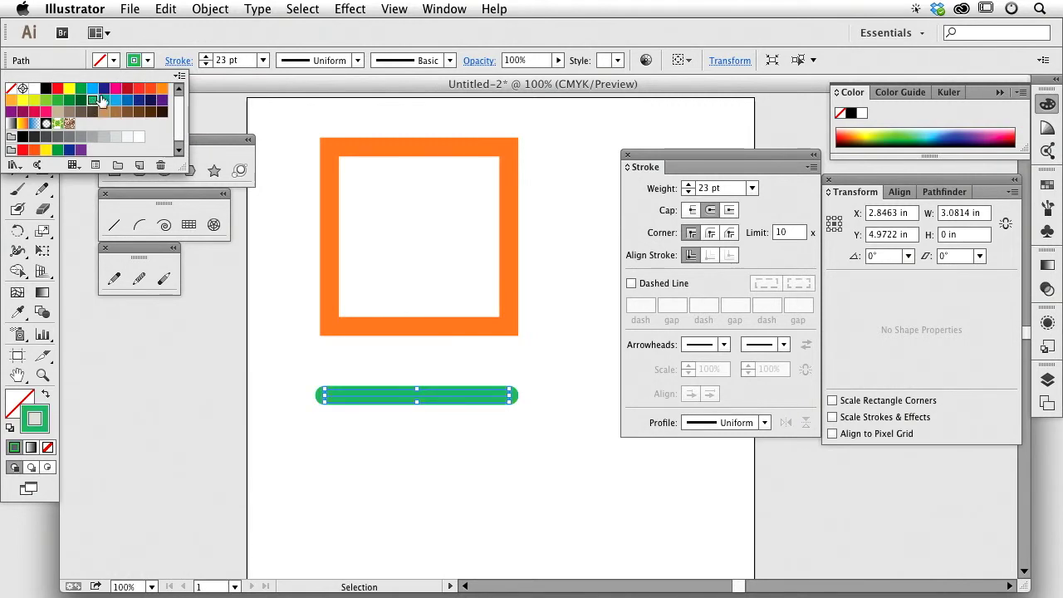
click(115, 101)
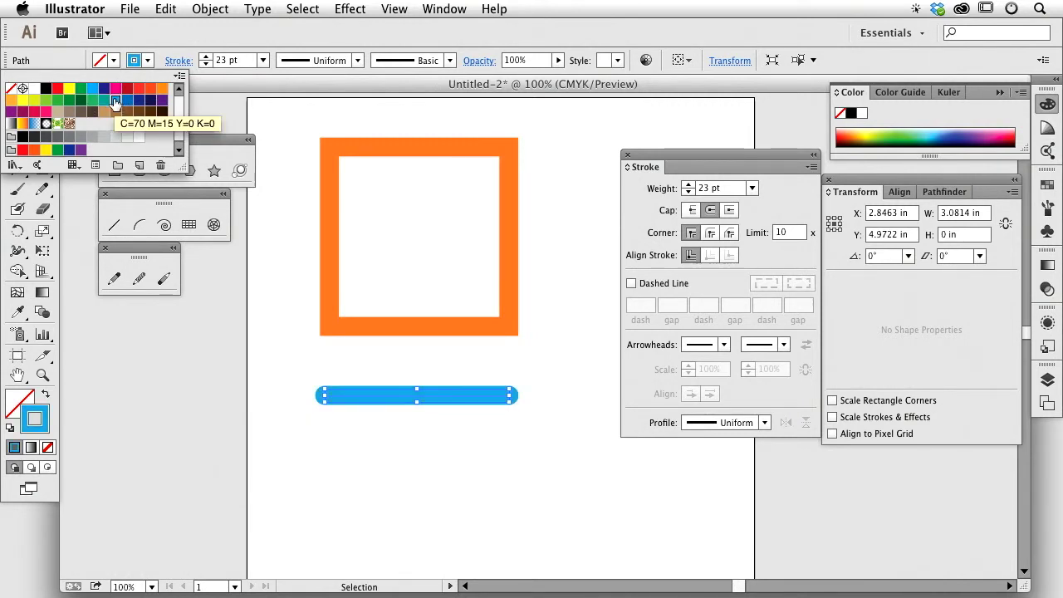
click(58, 101)
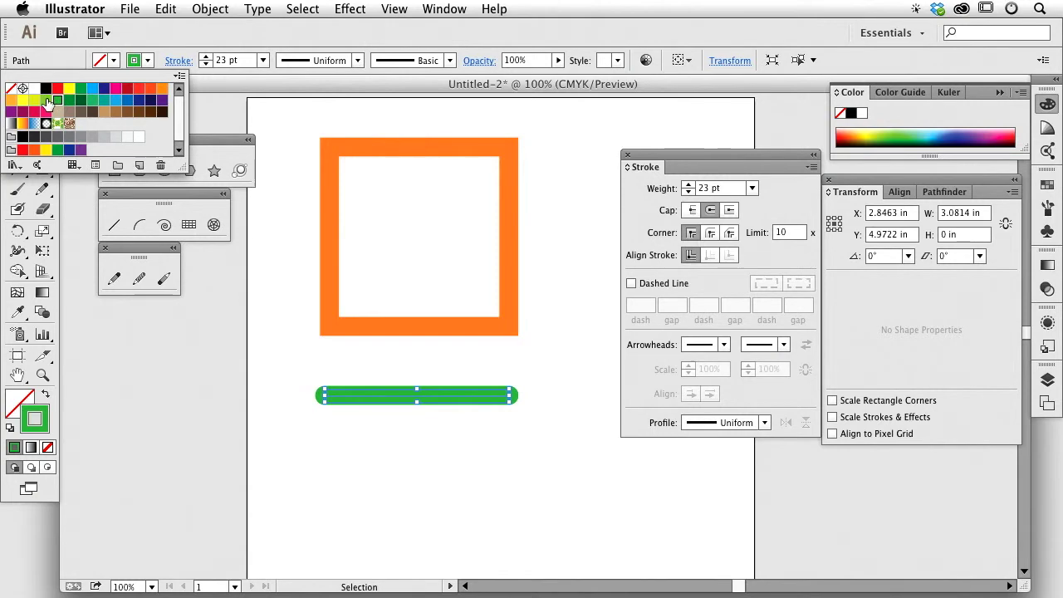
click(46, 101)
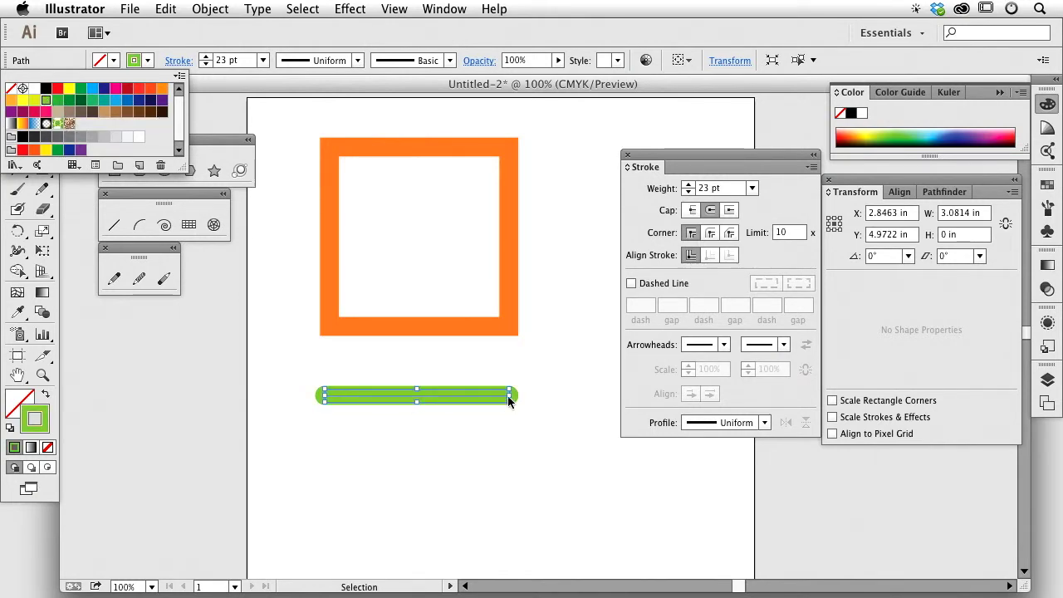
Step: Lengthen the green line to about 4.24 in and move it to about X 3.09 in, Y 4.83 in
drag(507, 395, 581, 395)
drag(452, 402, 454, 408)
click(454, 409)
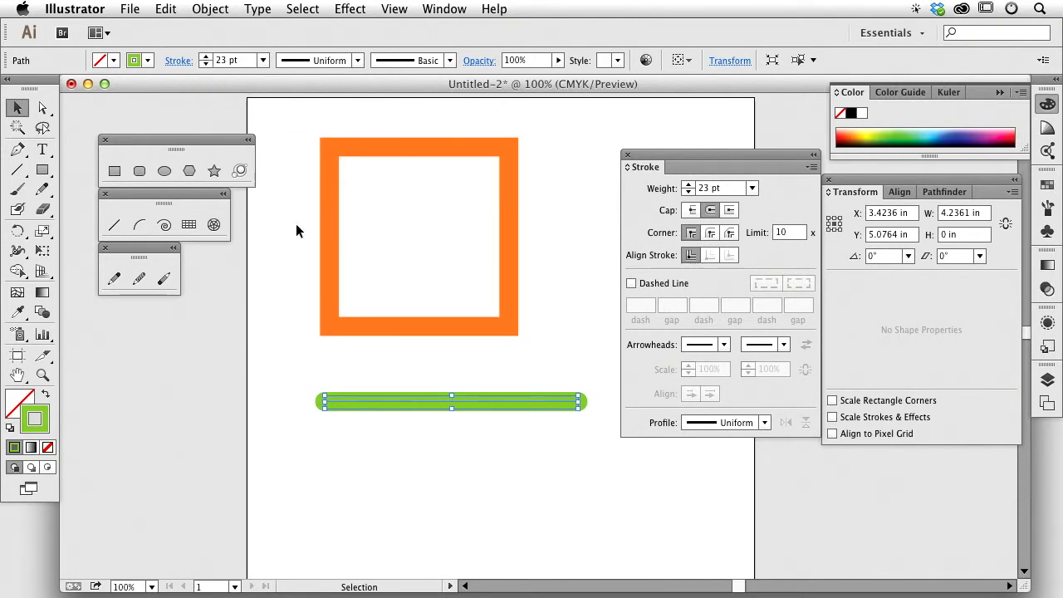
drag(379, 396, 360, 386)
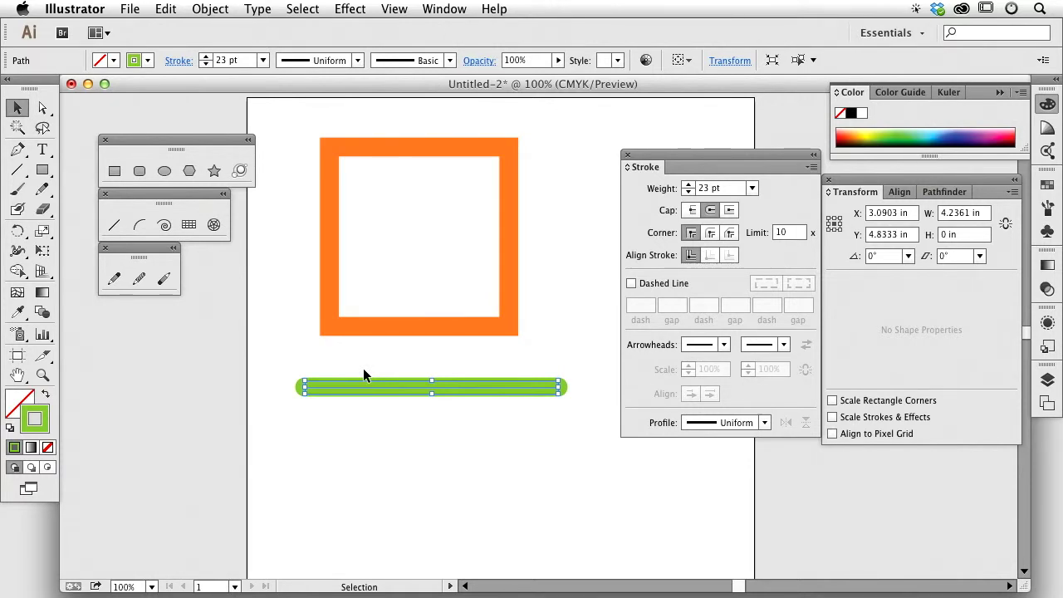
Step: Convert the green line's stroke into a filled shape with Outline Stroke, and reselect the shape
click(166, 9)
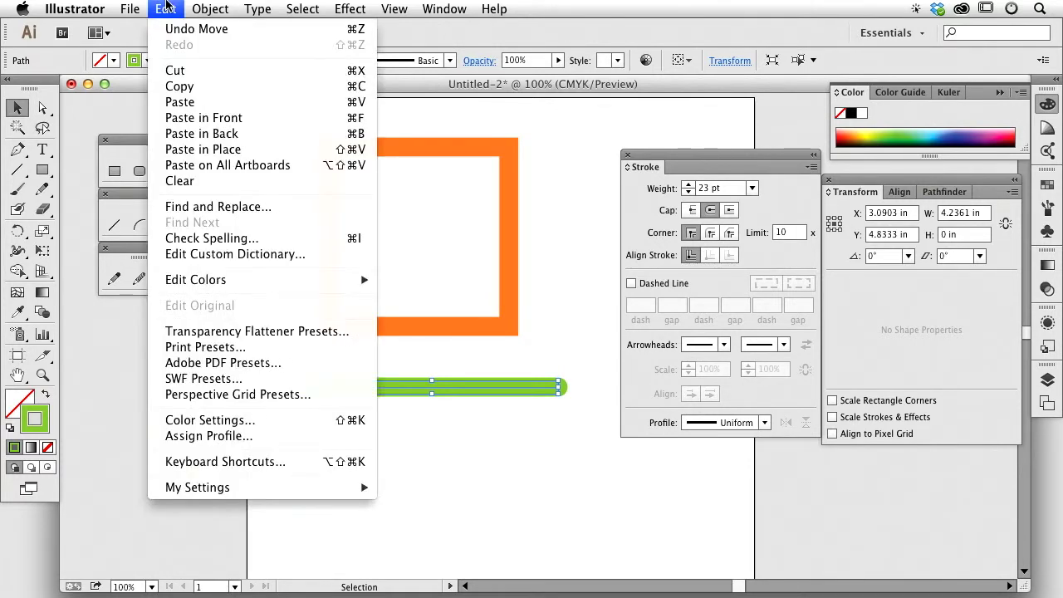
mouse_move(209, 9)
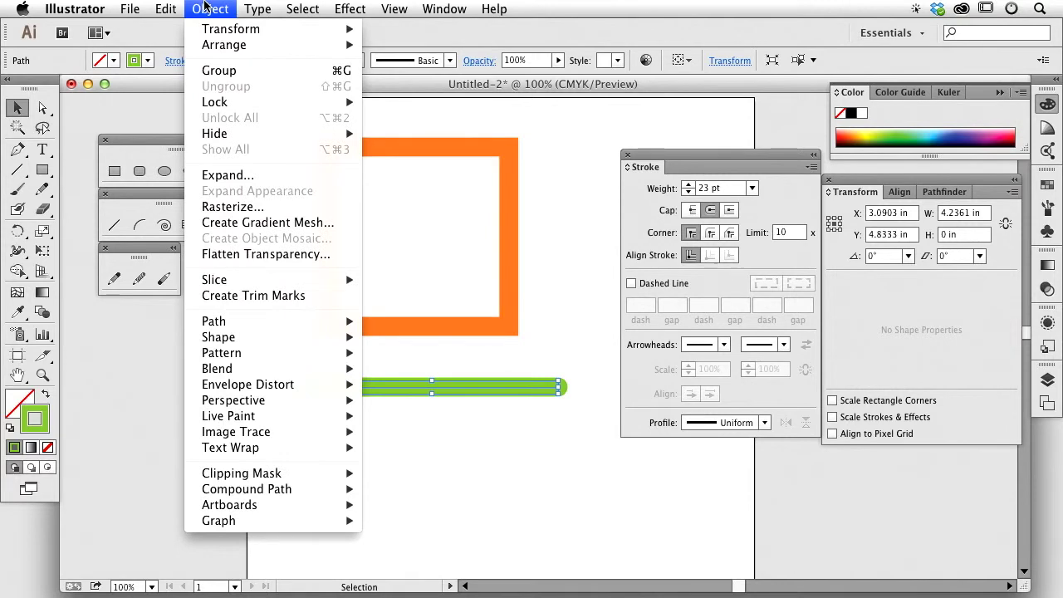
mouse_move(234, 336)
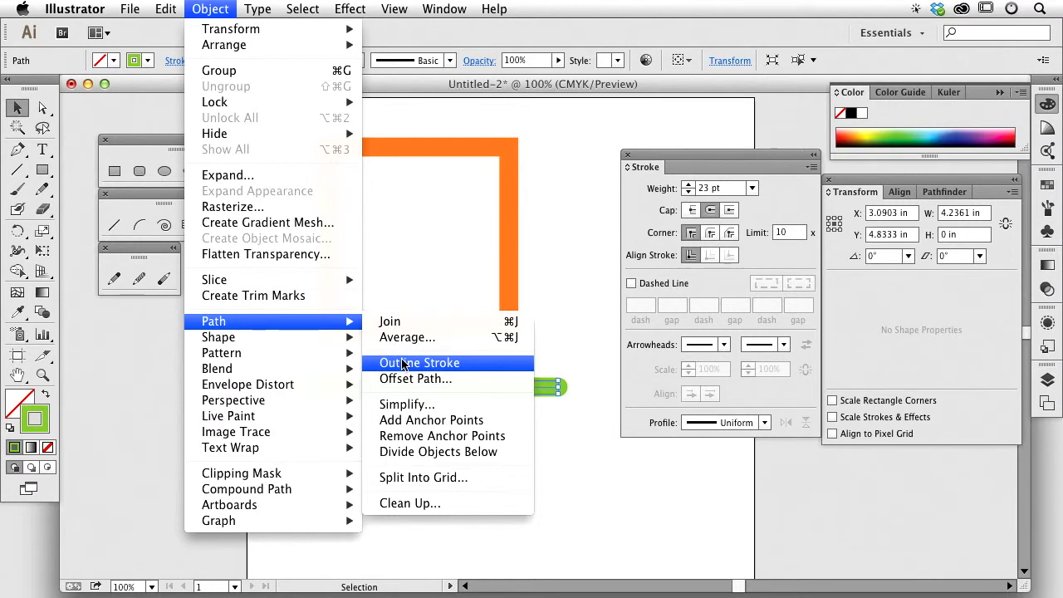
click(403, 363)
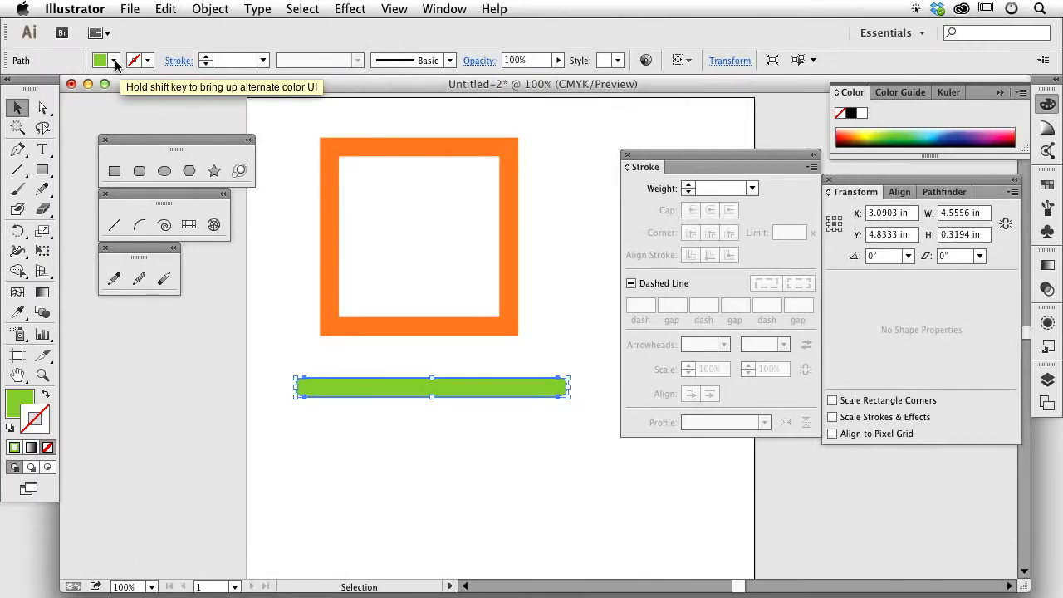
click(428, 427)
click(469, 389)
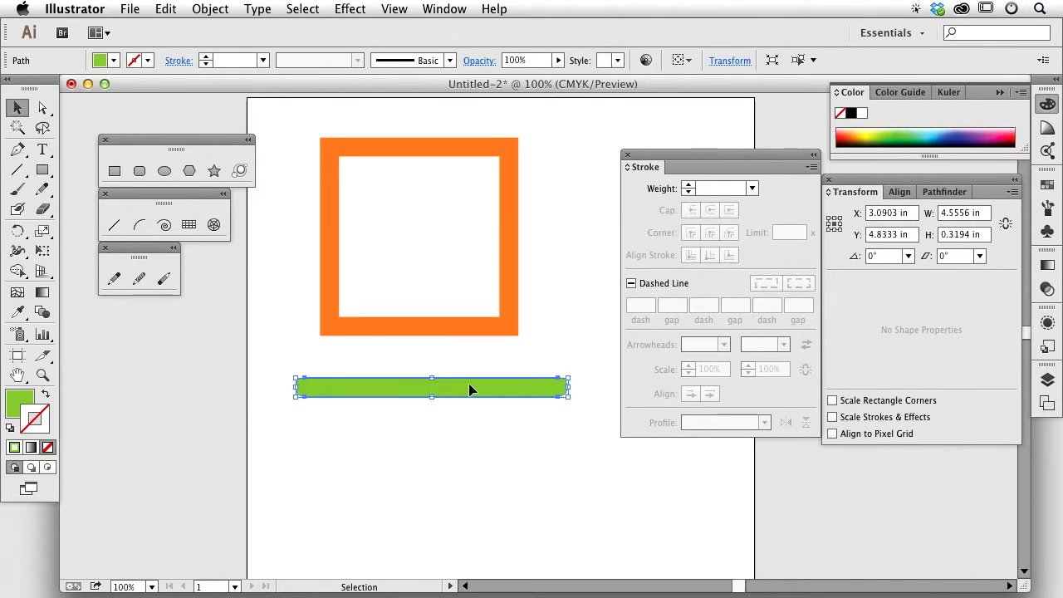
Step: Convert the orange square's stroke into a filled compound path with Outline Stroke
click(440, 328)
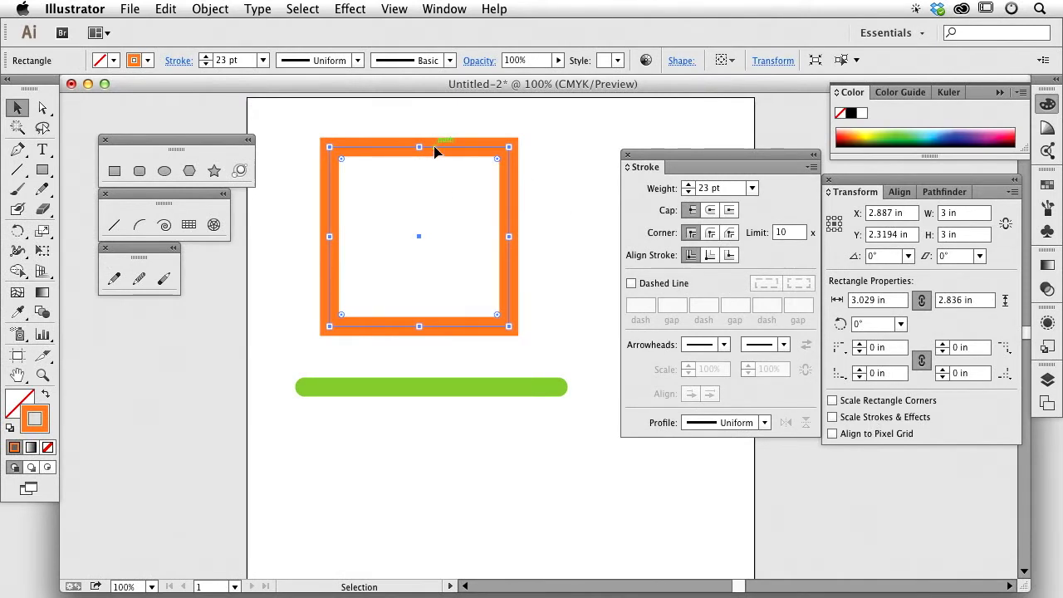
click(215, 7)
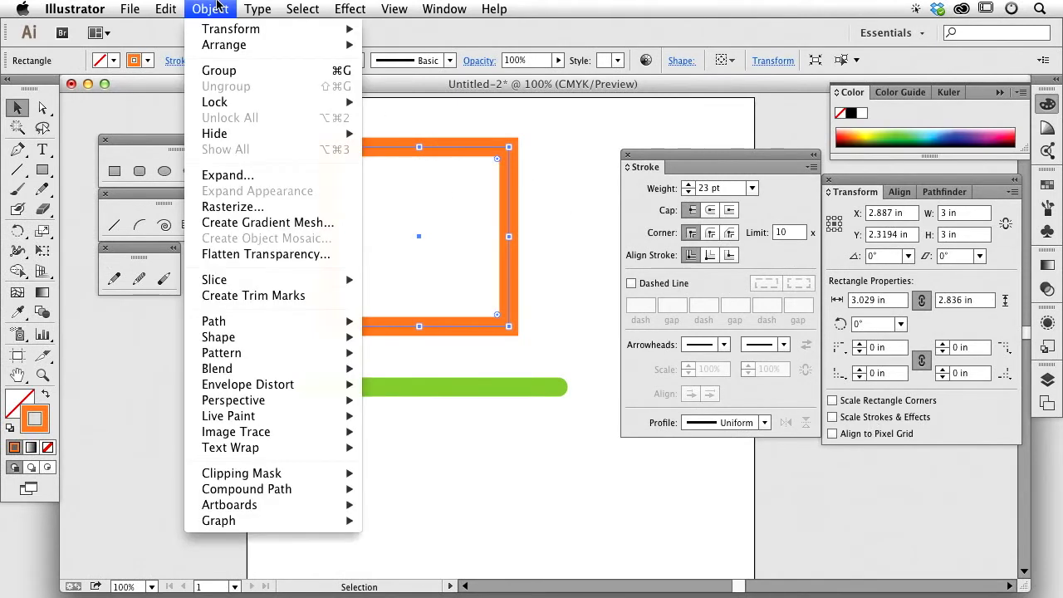
mouse_move(254, 324)
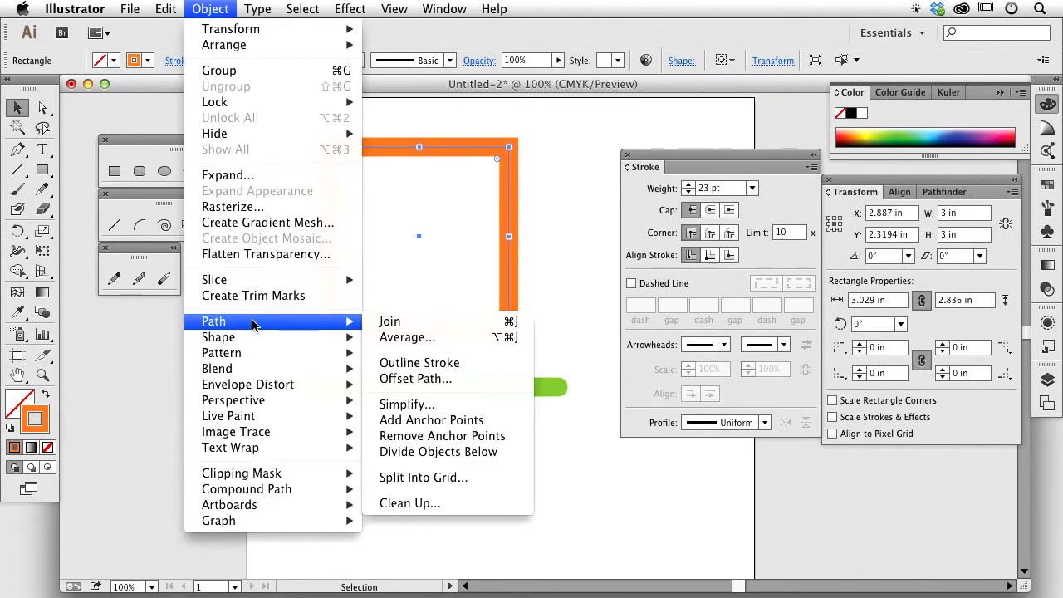
click(442, 363)
click(520, 191)
click(509, 182)
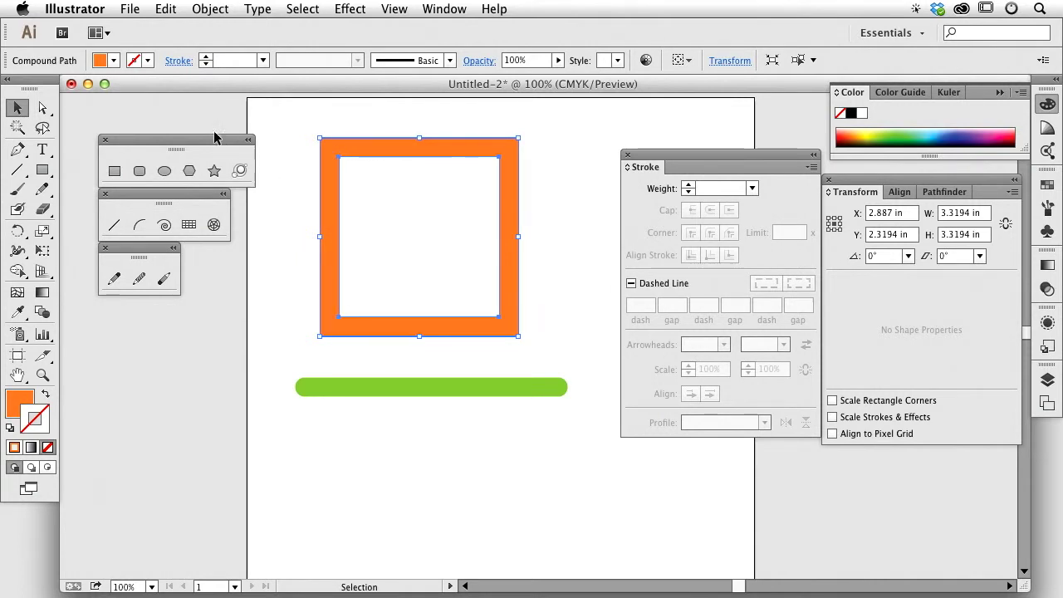
Step: Fill the outlined square frame with the light blue swatch and move it to about X 2.59 in, Y 2.35 in
click(114, 59)
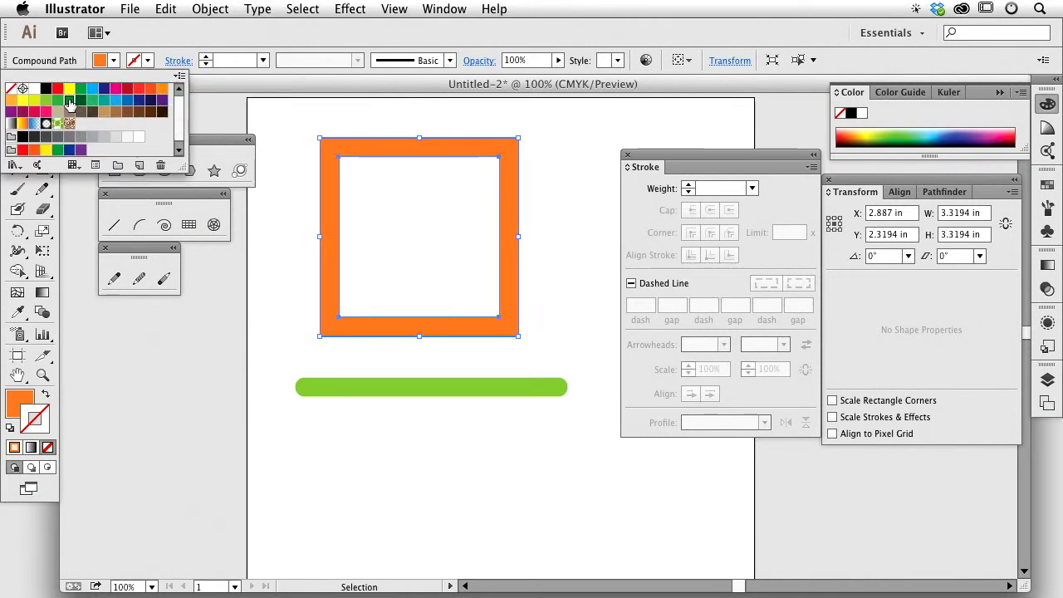
click(77, 100)
click(116, 100)
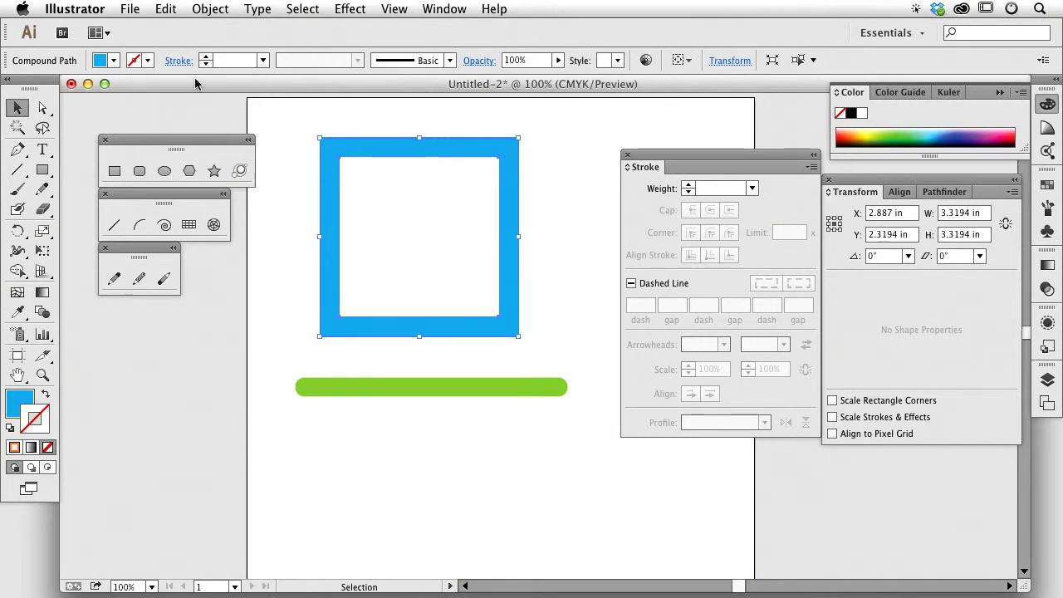
drag(363, 151, 349, 147)
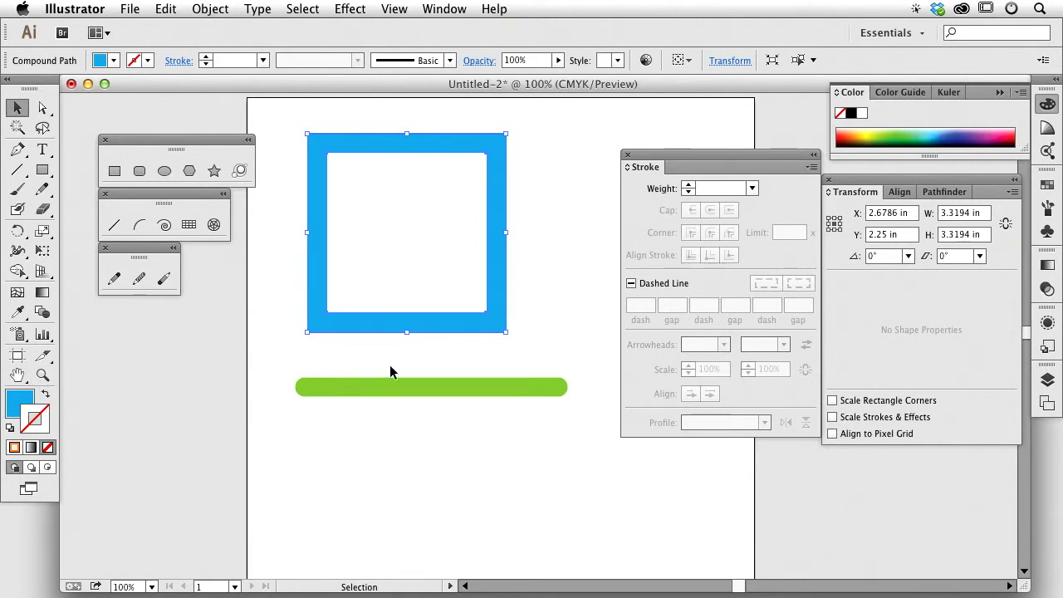
drag(456, 329, 452, 335)
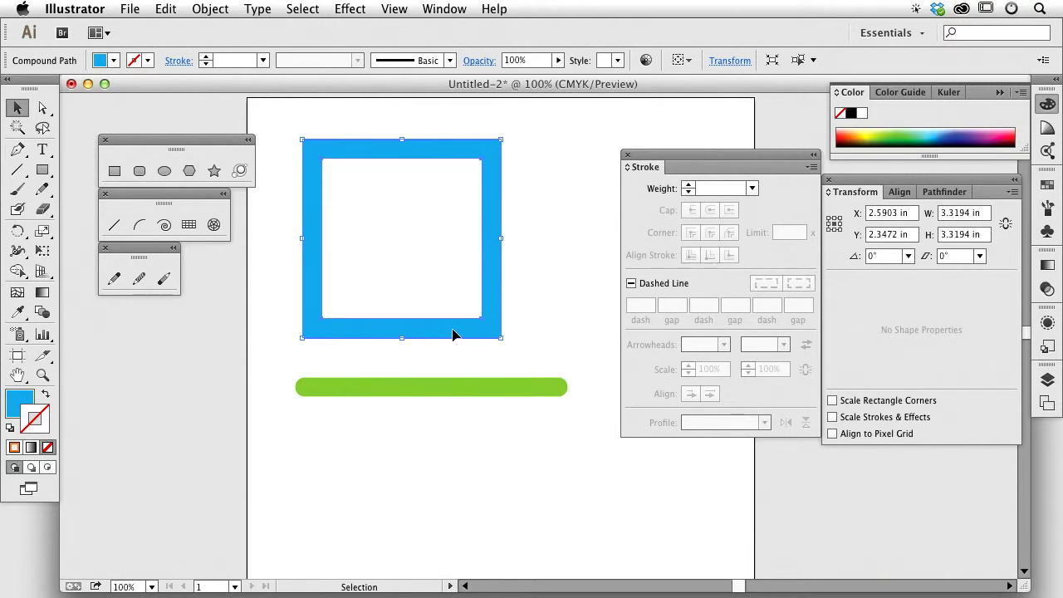
Step: Move the green bar to about X 2.85 in, Y 4.67 in, and close the Stroke panel
drag(453, 390, 438, 379)
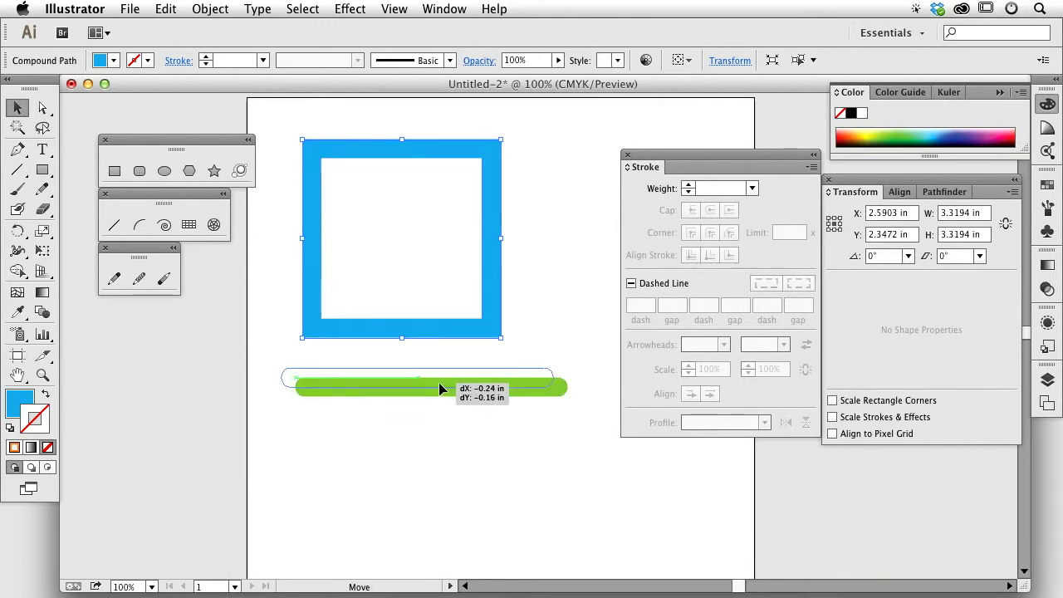
drag(695, 152, 694, 97)
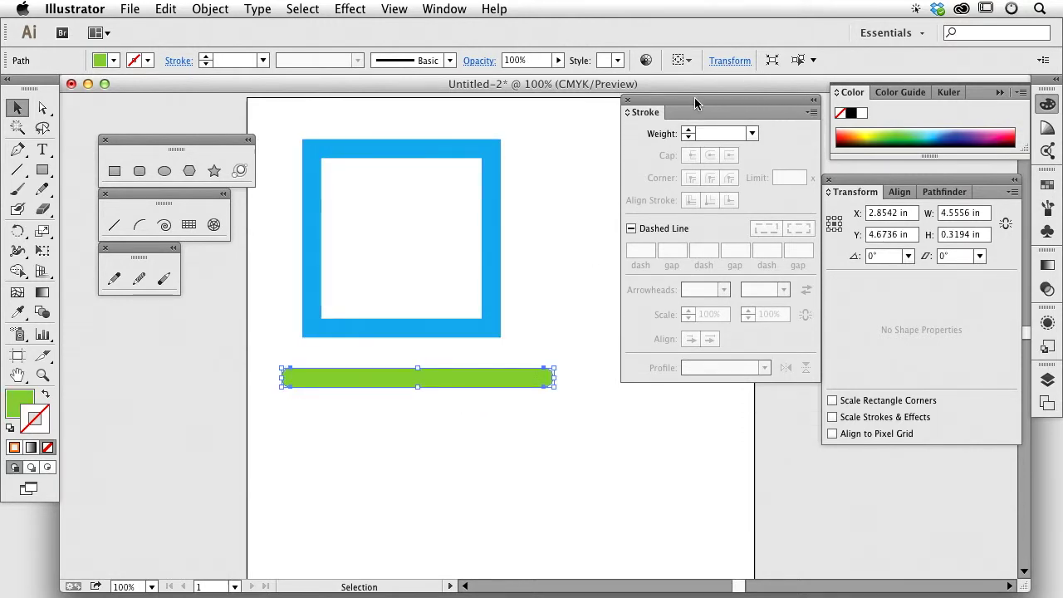
click(626, 102)
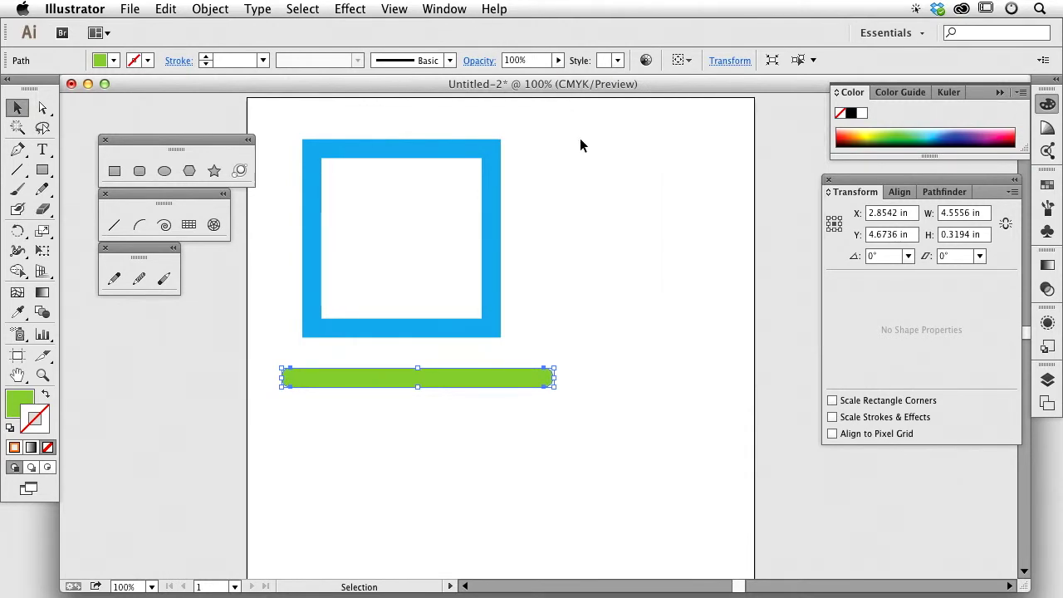
Step: Move the blue frame's outer upper-right anchor point to about X 4.79 in, Y 0.38 in with the Direct Selection tool
click(608, 215)
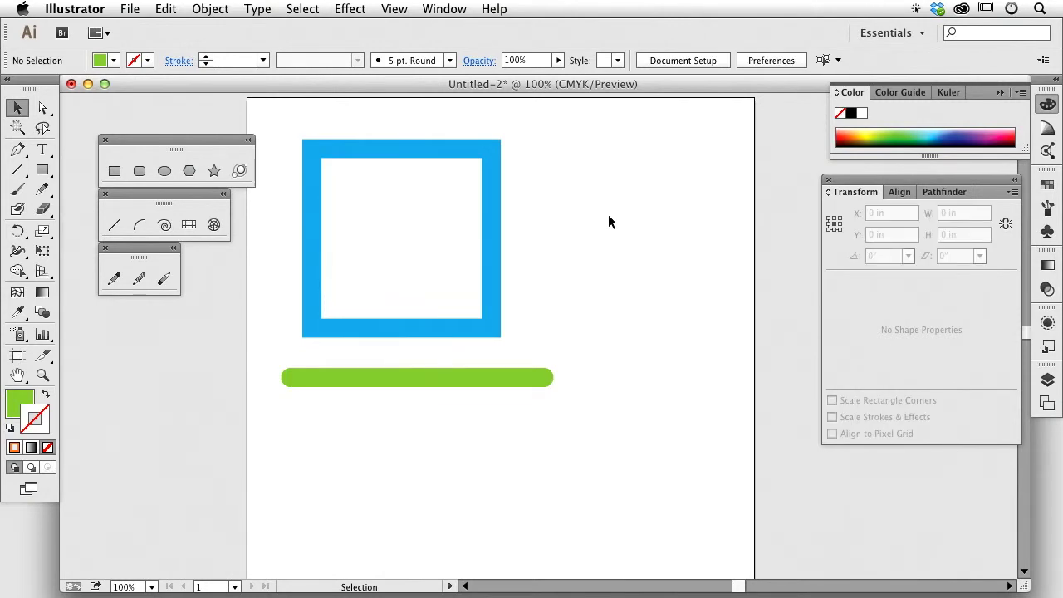
click(43, 109)
click(502, 140)
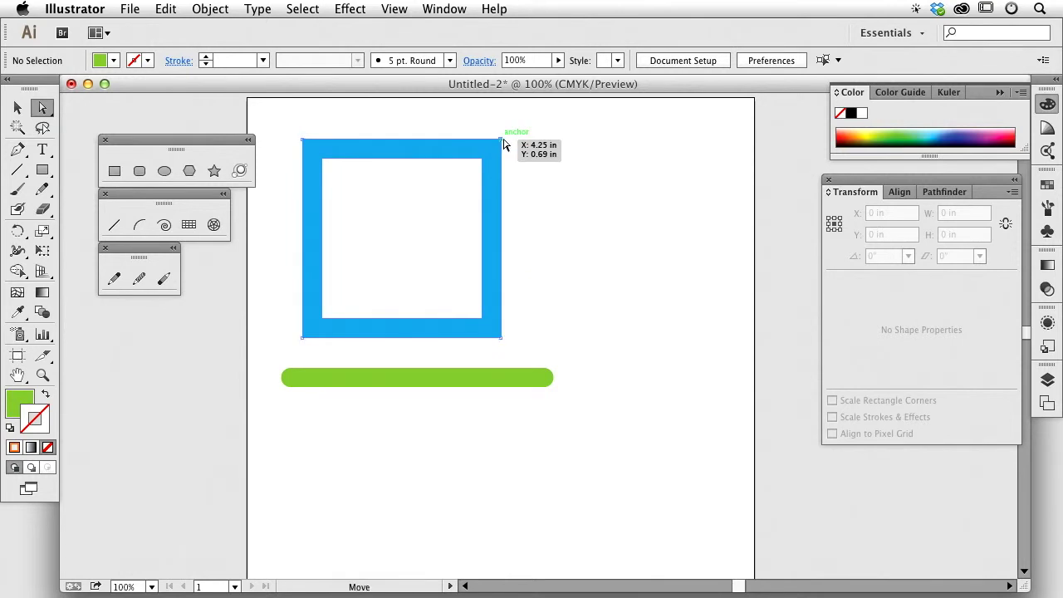
drag(504, 143, 534, 125)
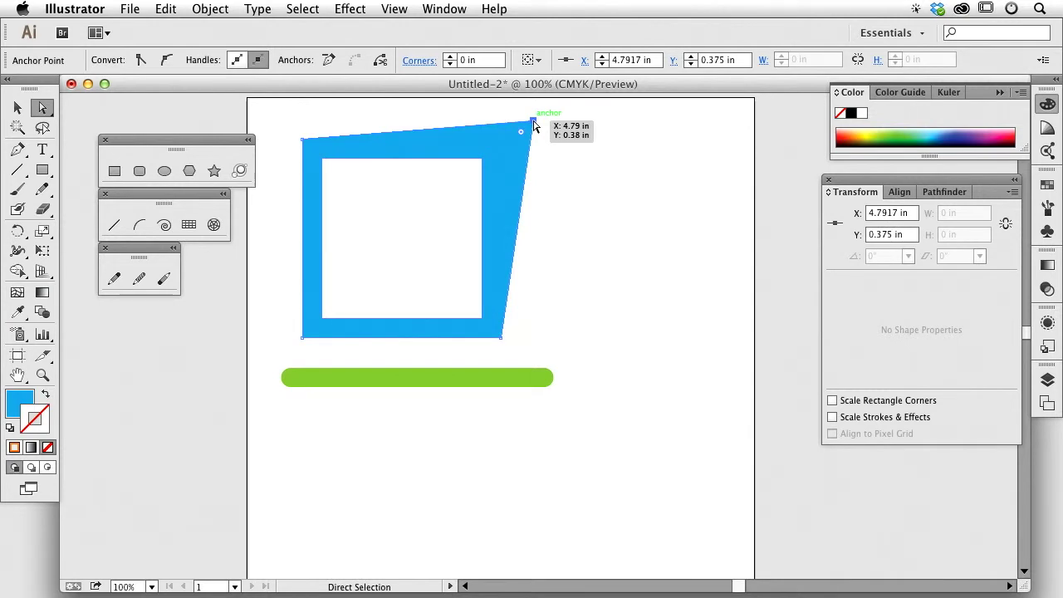
drag(534, 125, 534, 125)
Step: Pull the green bar's lower-right anchor to about X 5.03 in, Y 5.43 in, and undo that move
click(536, 383)
drag(544, 388, 551, 422)
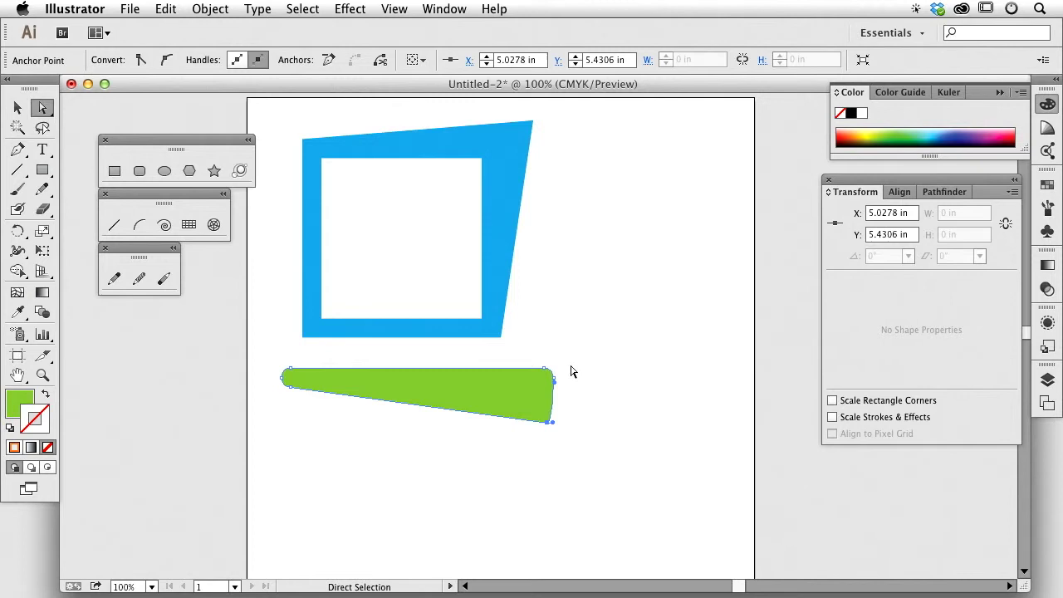
key(super+z)
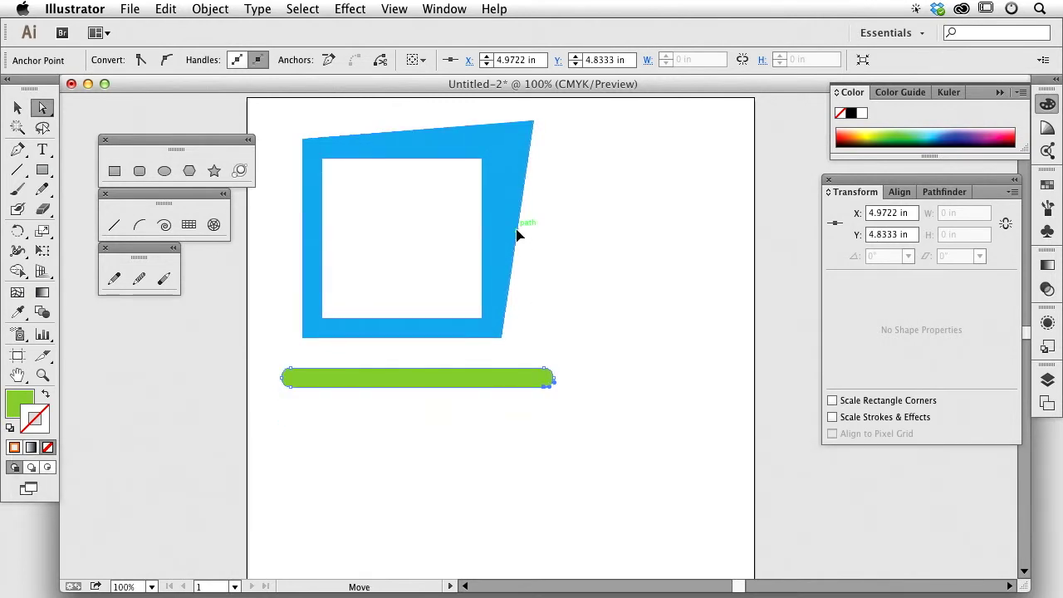
Step: Draw a rectangle about 2.68 in wide and 1.97 in high to the right of the blue frame
click(517, 236)
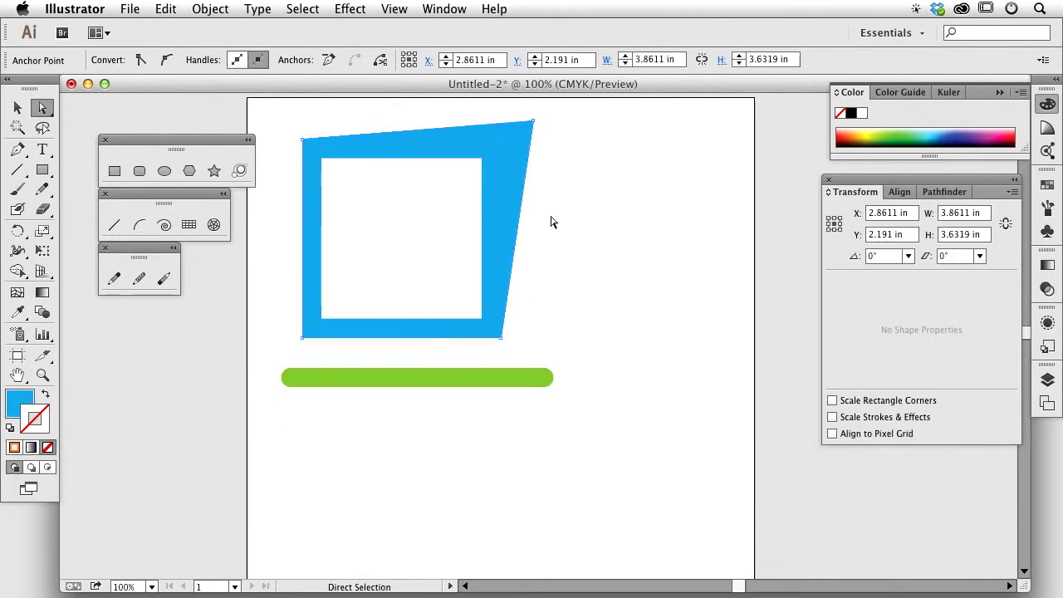
click(79, 186)
click(114, 171)
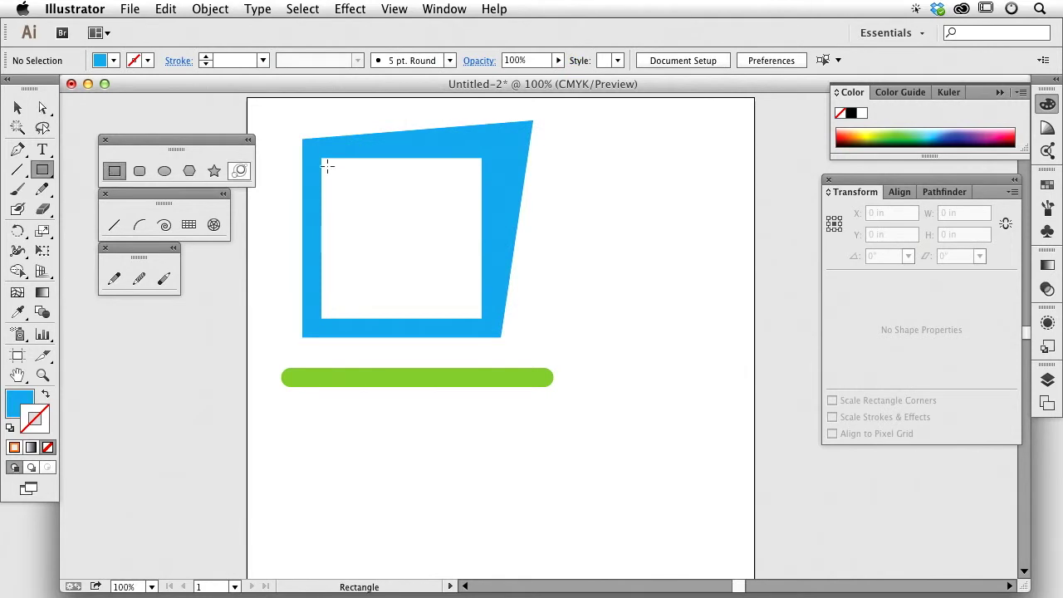
drag(573, 161, 734, 279)
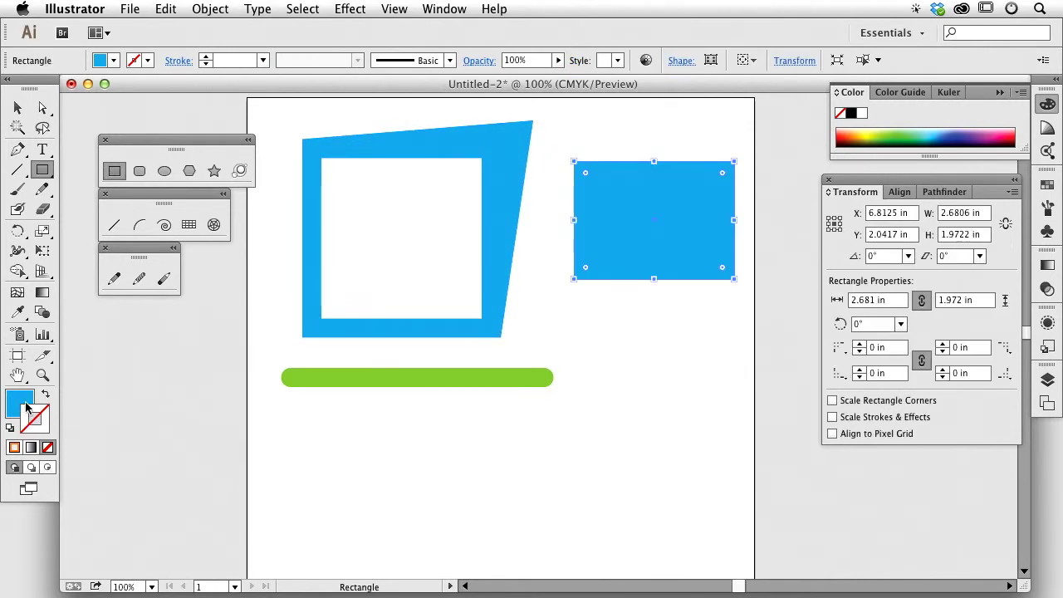
Step: Swap the new rectangle's fill and stroke so only the blue stroke remains, and set the stroke weight to 9 pt
click(45, 394)
click(206, 57)
click(206, 58)
click(206, 57)
click(206, 57)
click(206, 57)
click(206, 57)
click(206, 57)
click(206, 57)
Step: Move the stroked rectangle's upper-left anchor to about X 5.28, Y 0.68 in and the frame's inner upper-right anchor to about X 3.53, Y 1.39 in
click(43, 107)
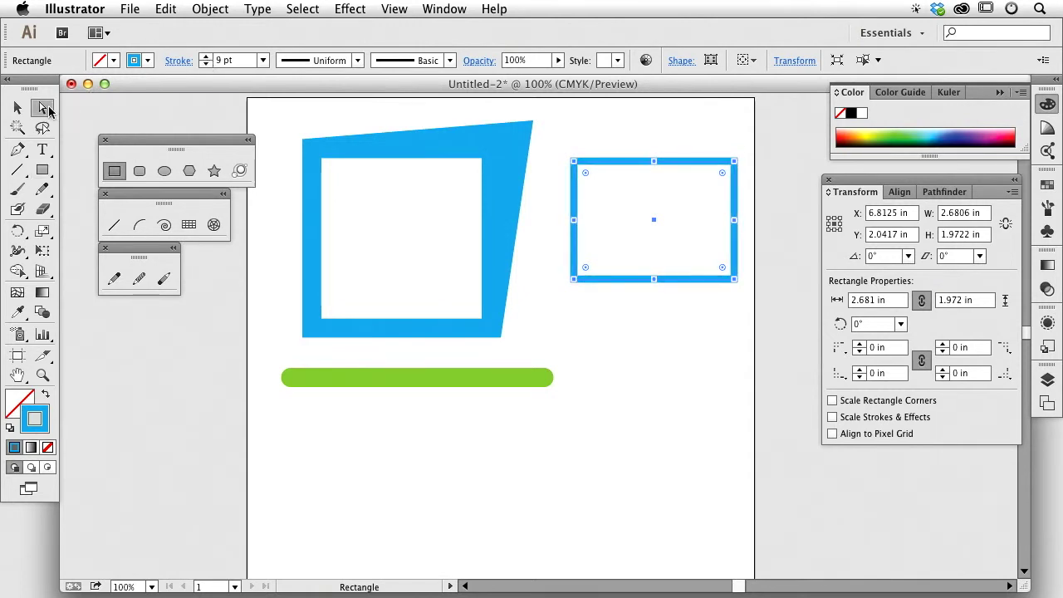
click(574, 162)
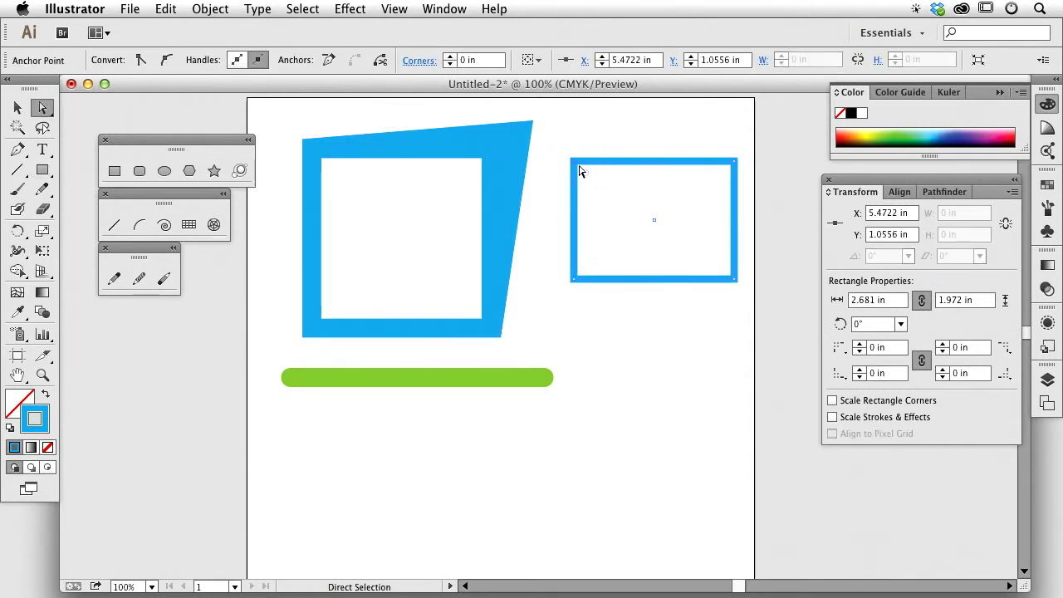
drag(574, 162, 563, 139)
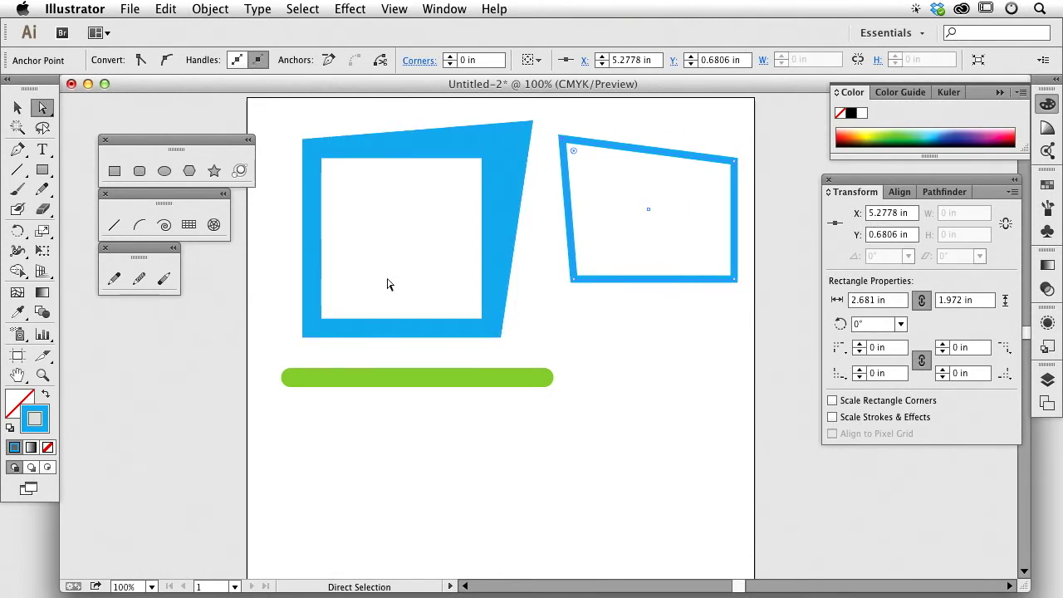
drag(481, 159, 457, 180)
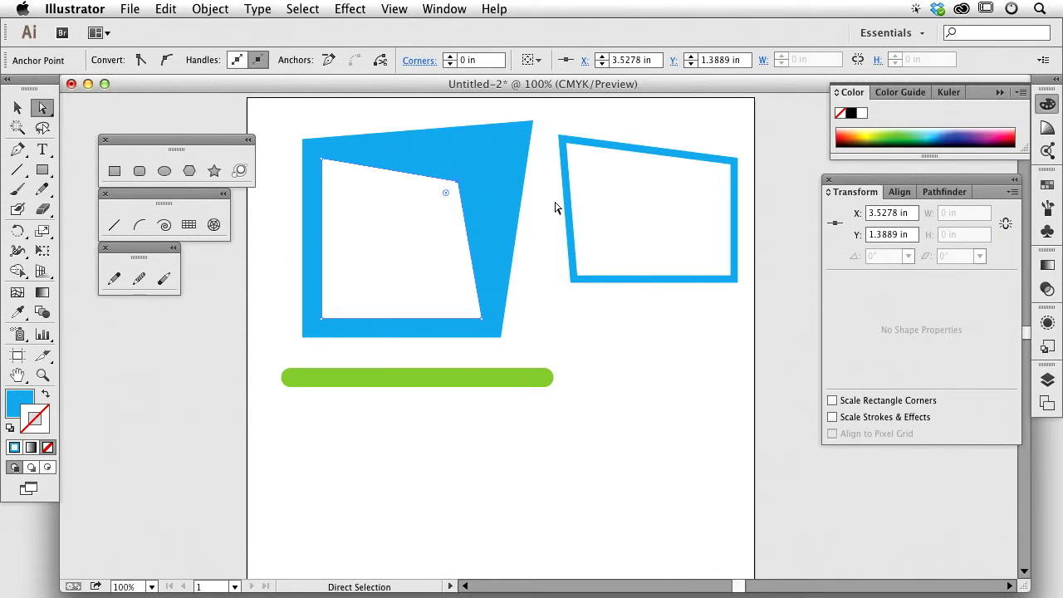
click(556, 208)
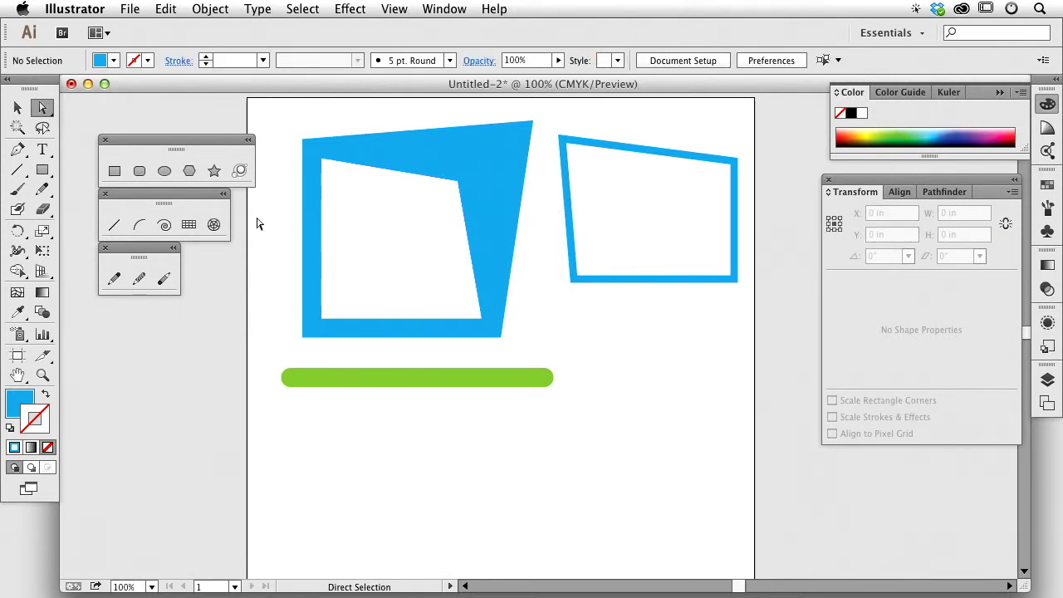
Step: Draw a rounded rectangle about 3.08 in wide and 1.83 in high below the green bar
click(138, 175)
drag(383, 450, 645, 271)
key(super+equal)
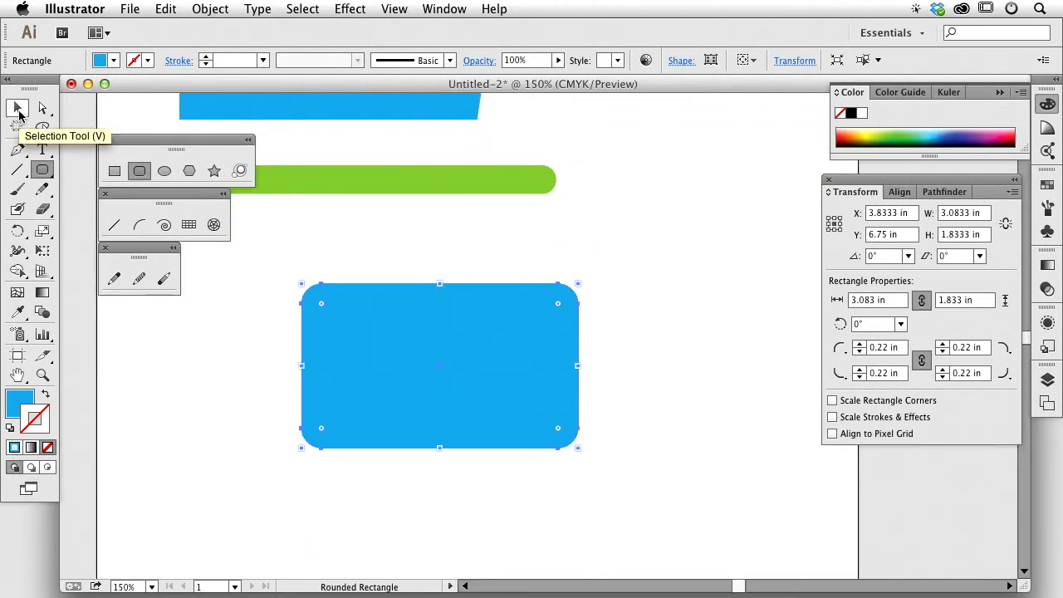
Step: Fill the rounded rectangle with the yellow swatch
click(18, 111)
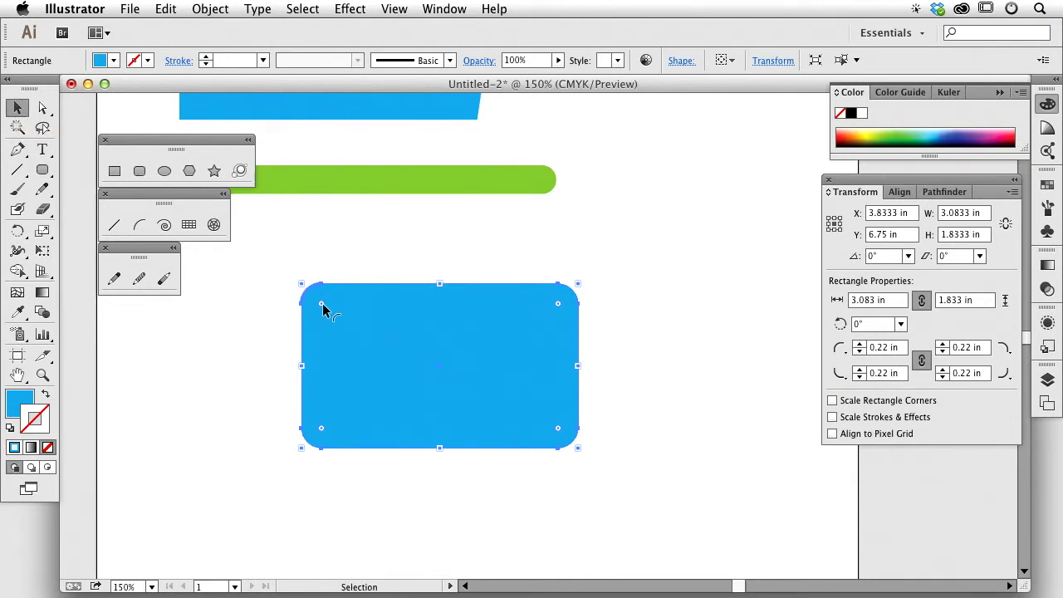
click(114, 61)
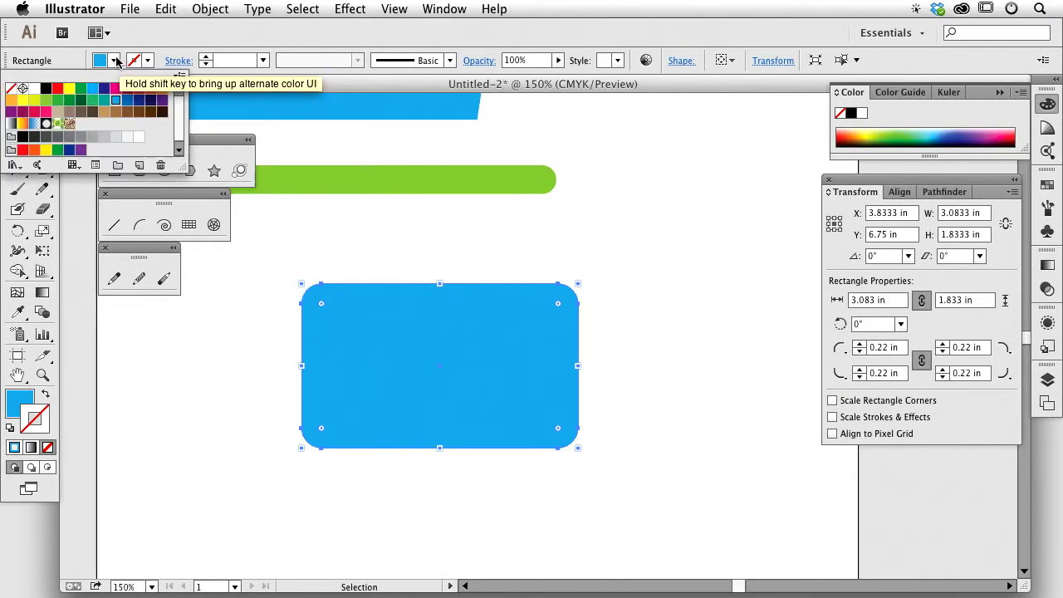
click(22, 99)
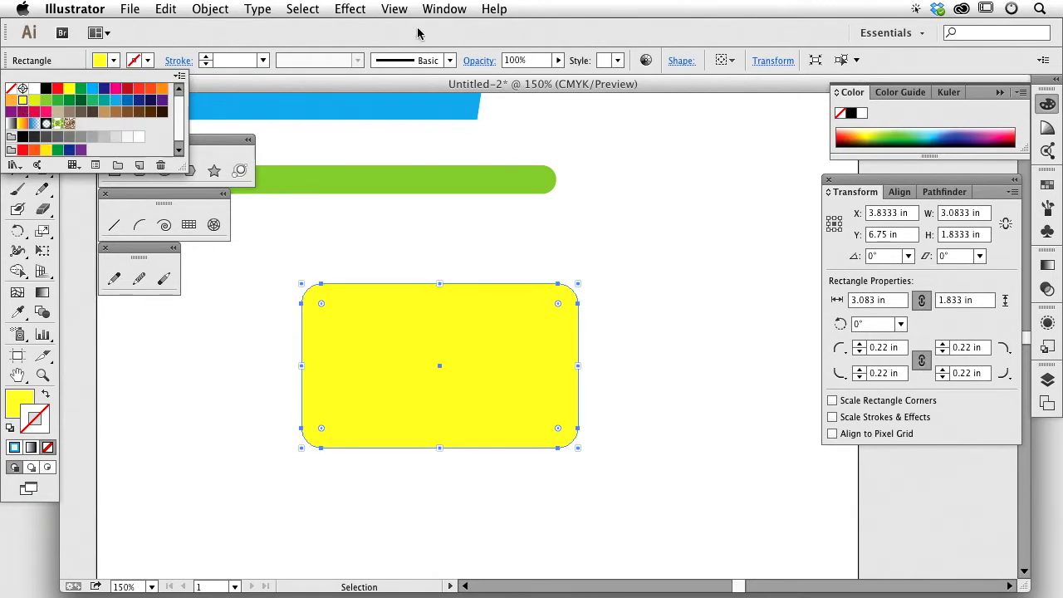
Step: Deselect the artwork and check the visibility option for the corner widgets
click(446, 8)
click(384, 8)
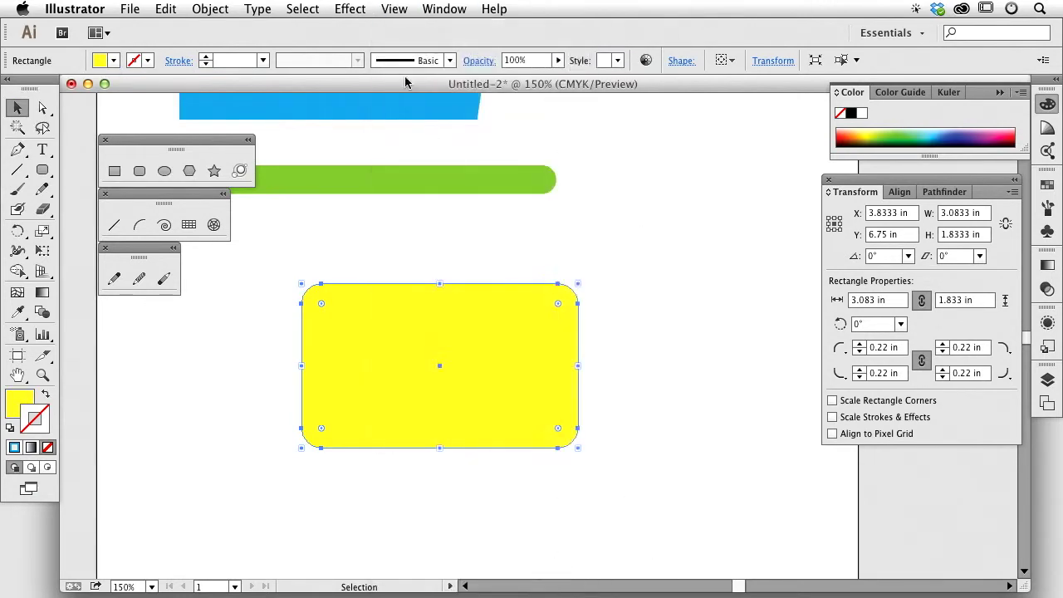
click(517, 221)
click(405, 7)
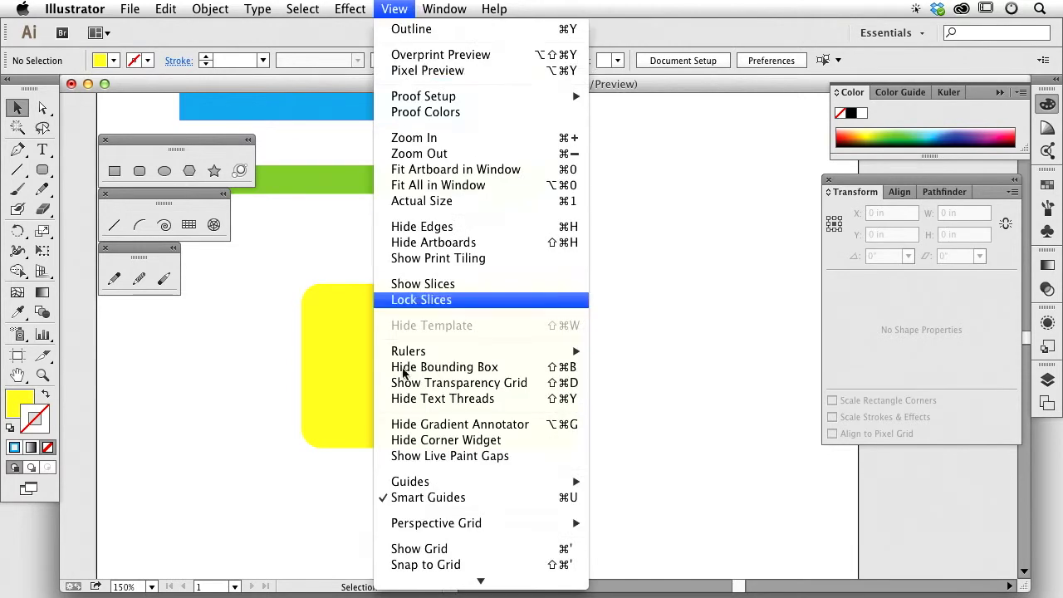
scroll(397, 450, down, 2)
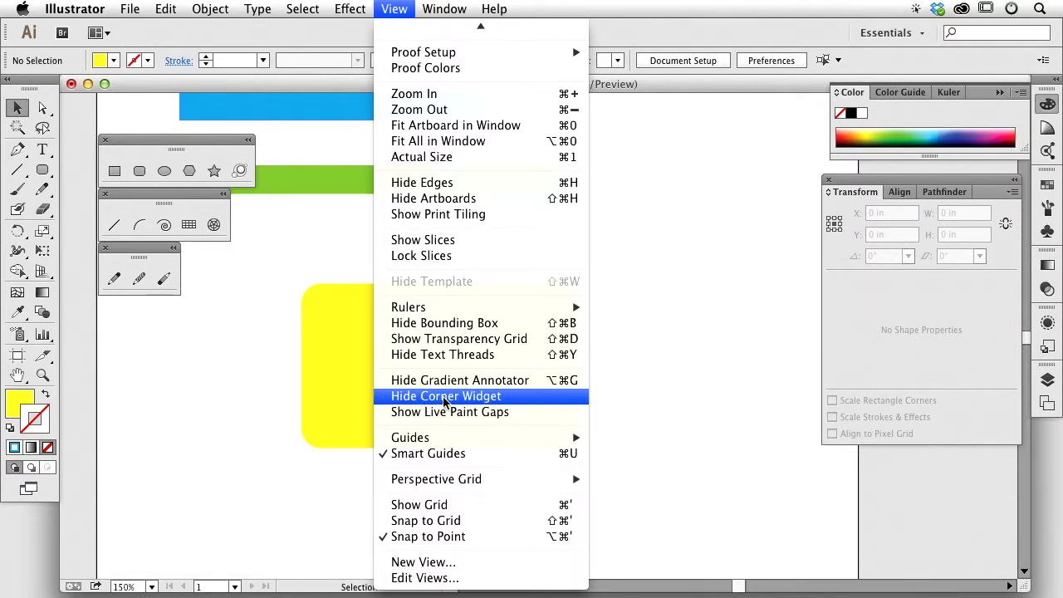
click(333, 352)
Step: Select the yellow rounded rectangle and slightly reduce the radius of all four corners with its upper-right corner widget
click(352, 336)
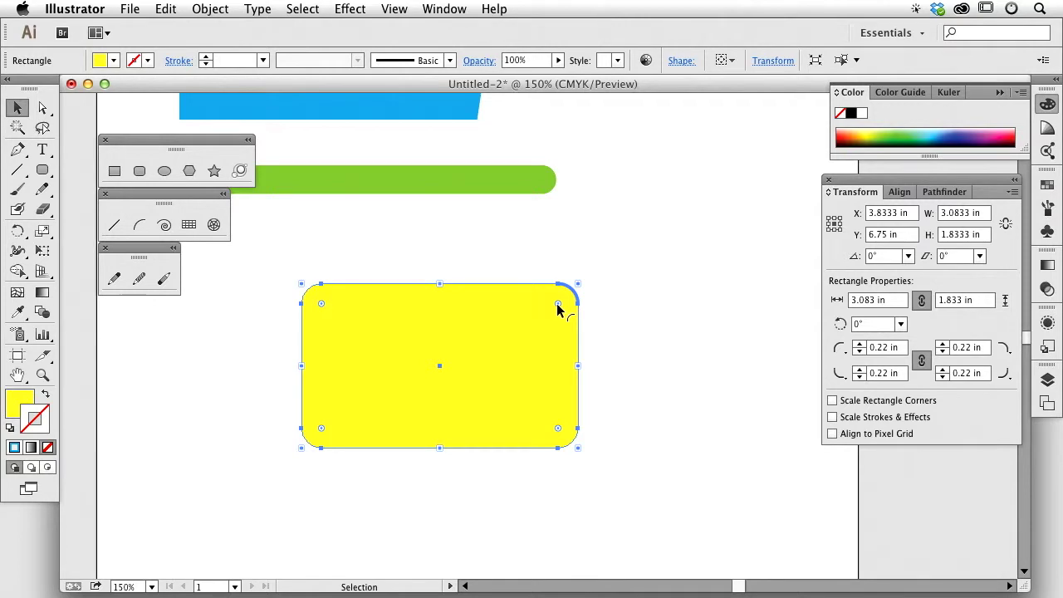
key(super+equal)
key(super+equal)
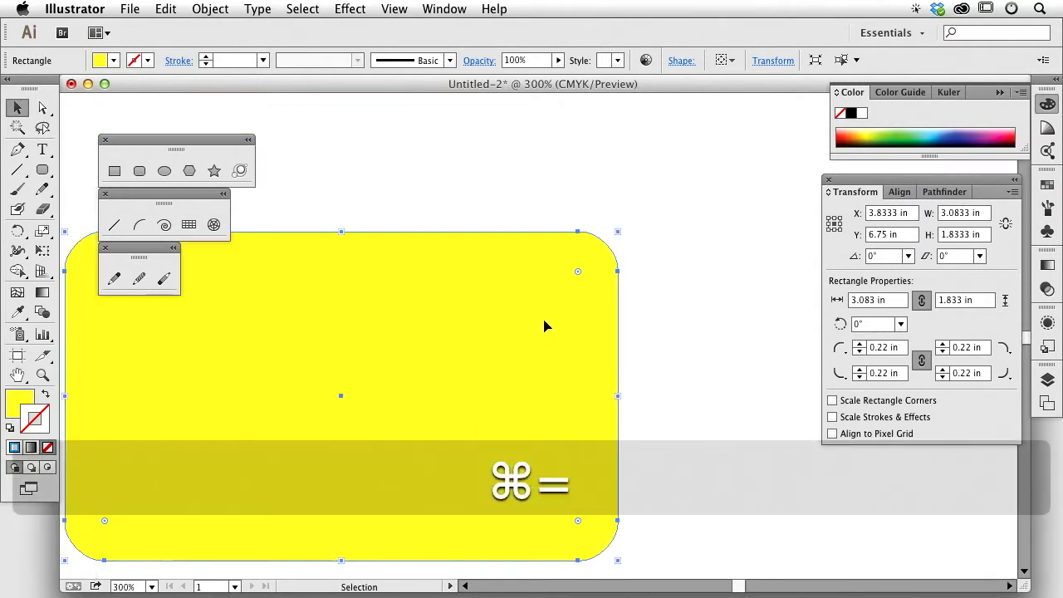
drag(434, 325, 581, 331)
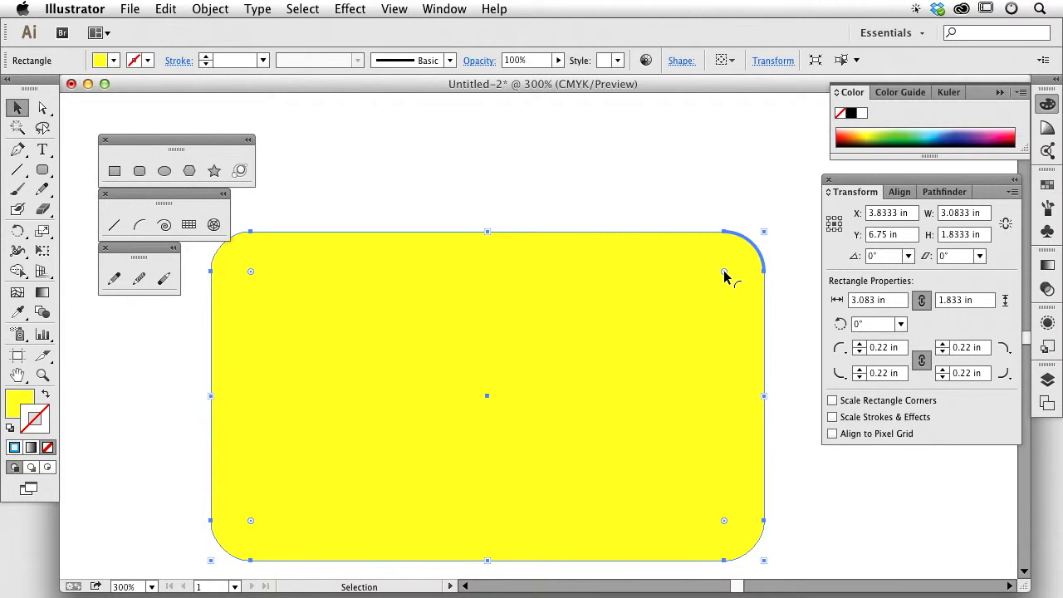
mouse_move(724, 275)
mouse_down()
mouse_move(778, 240)
mouse_move(676, 313)
mouse_move(716, 277)
mouse_move(736, 274)
mouse_up()
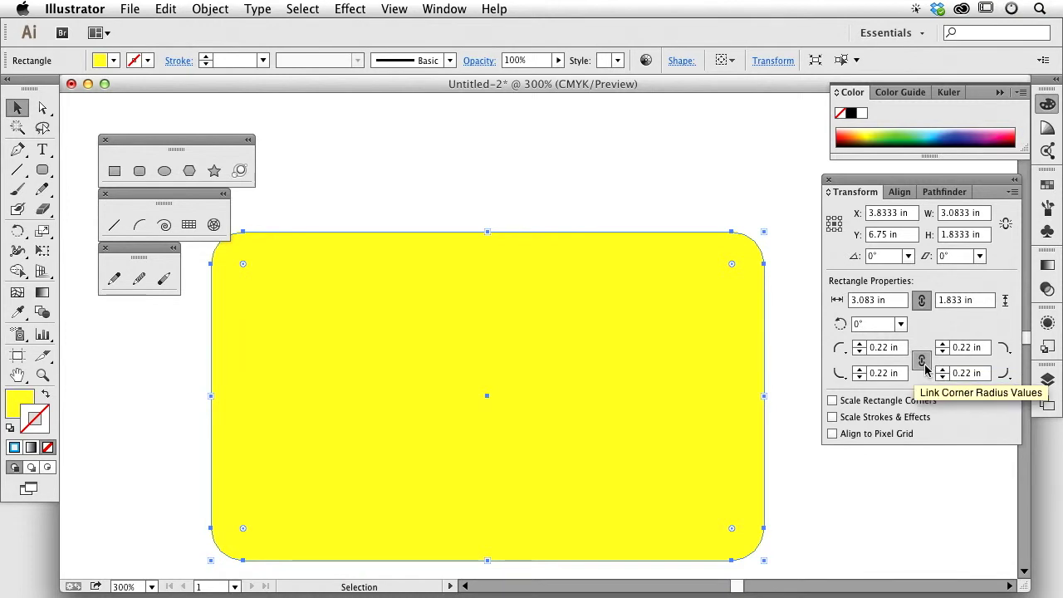
Step: Unlink the corner radius values, and enlarge the yellow rectangle's rounded corners with its upper-right corner widget
drag(869, 185, 854, 205)
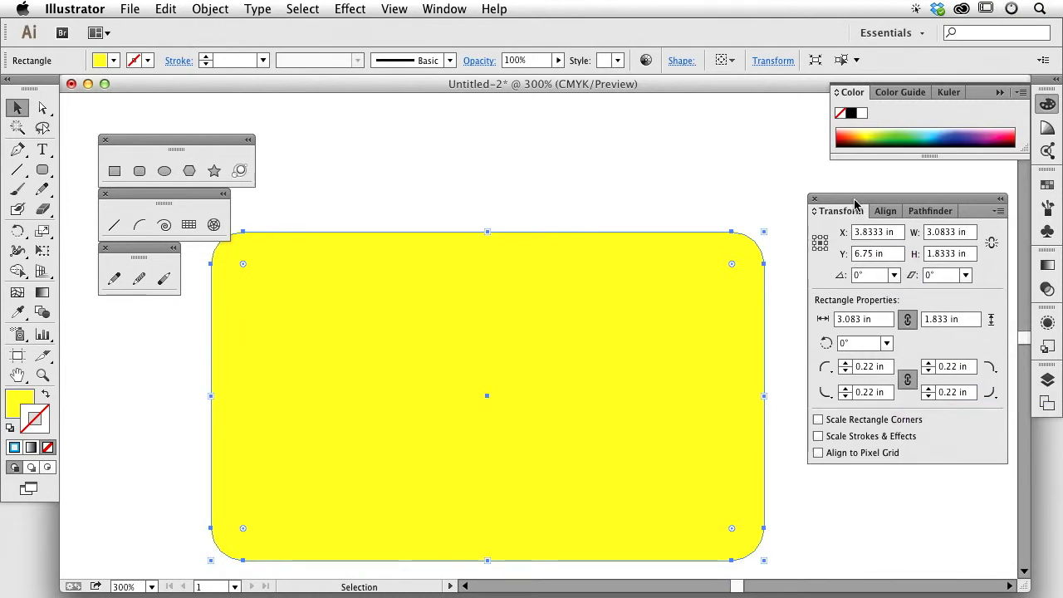
click(908, 383)
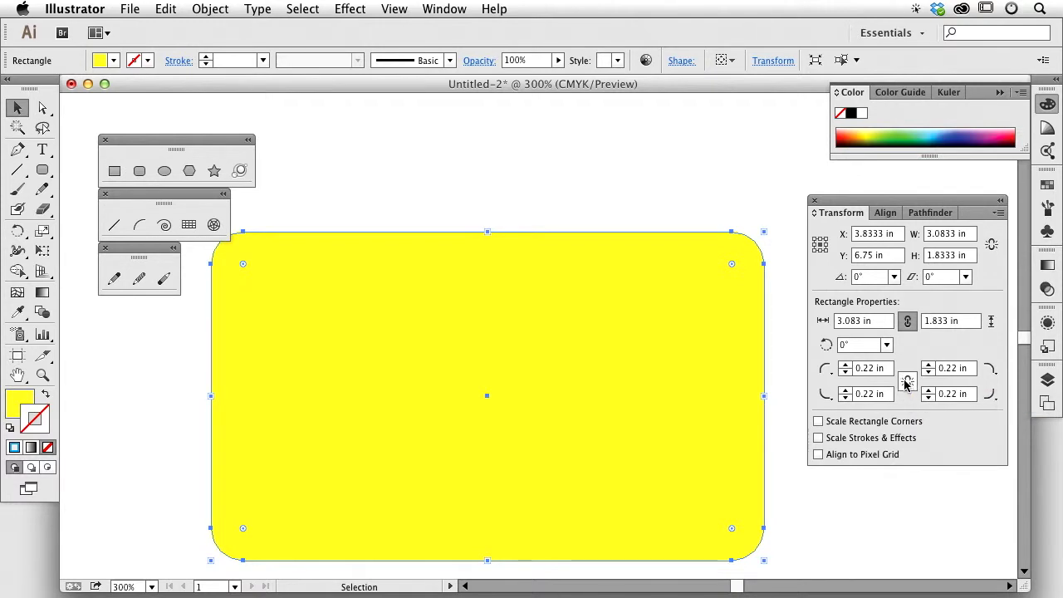
drag(734, 265, 724, 287)
key(super+shift+a)
click(679, 296)
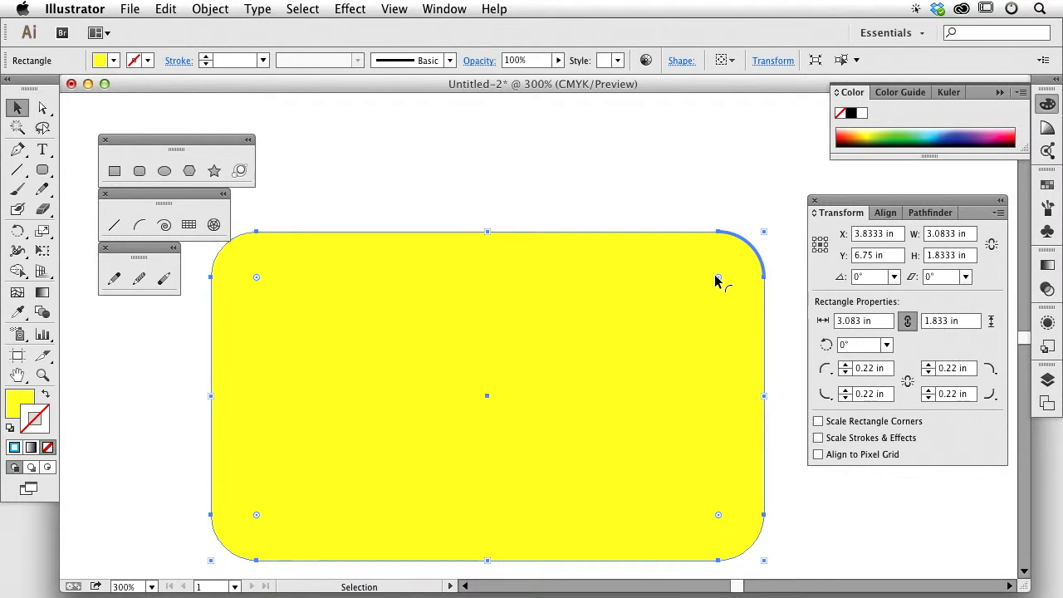
Step: Cycle the yellow rectangle's corners repeatedly through the inverted round, chamfer and round styles, ending on inverted round
key(alt)
alt+click(720, 280)
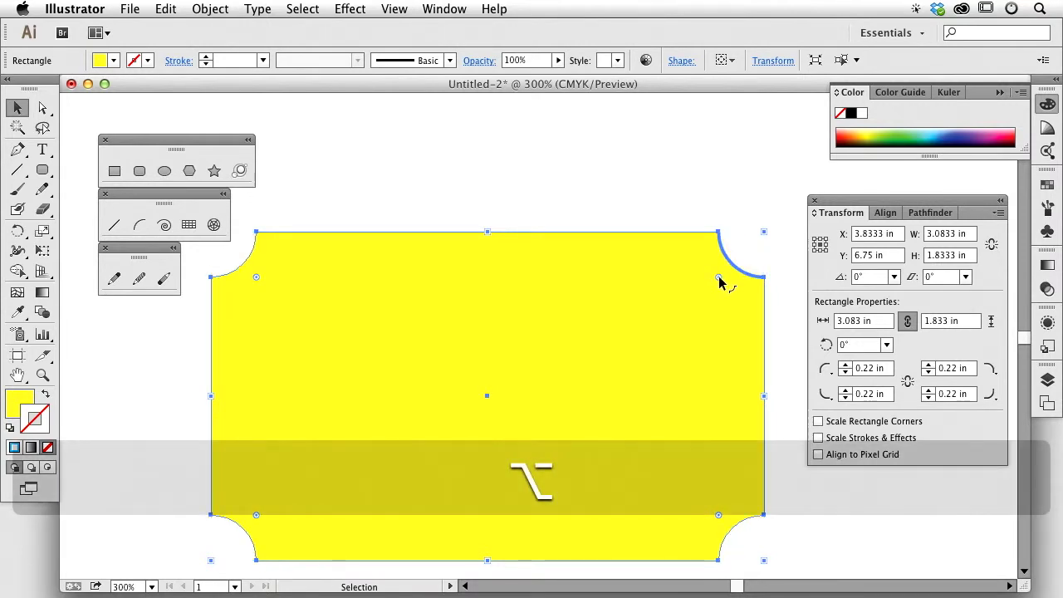
alt+click(719, 280)
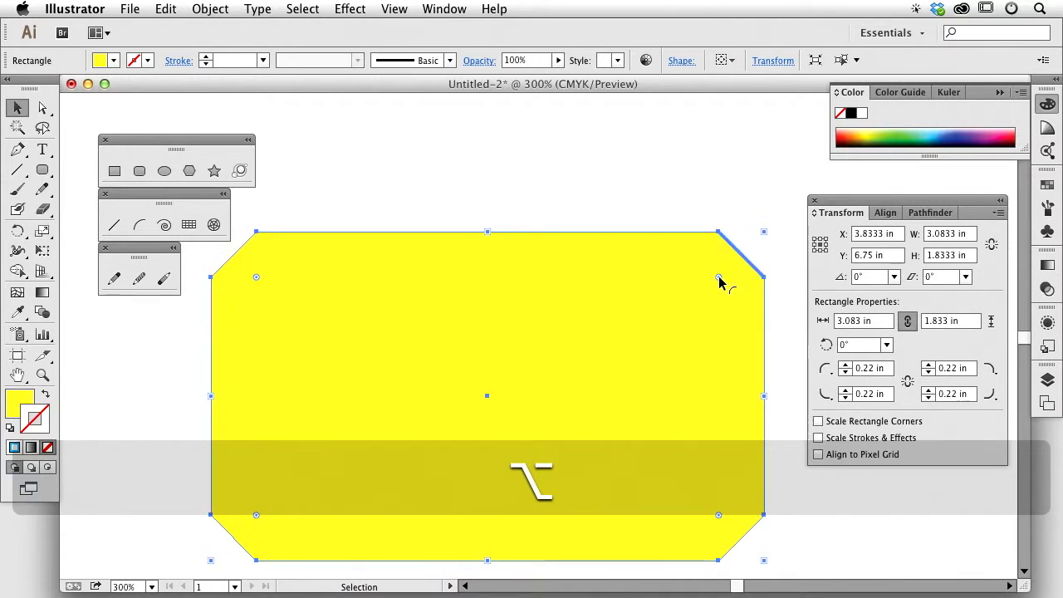
alt+click(719, 279)
alt+click(719, 280)
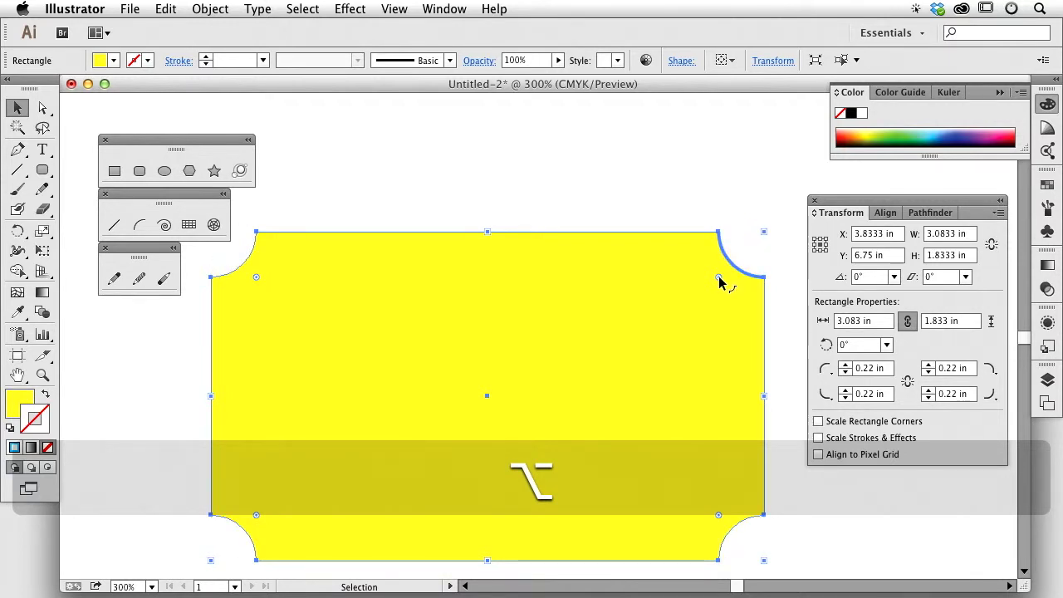
alt+click(719, 280)
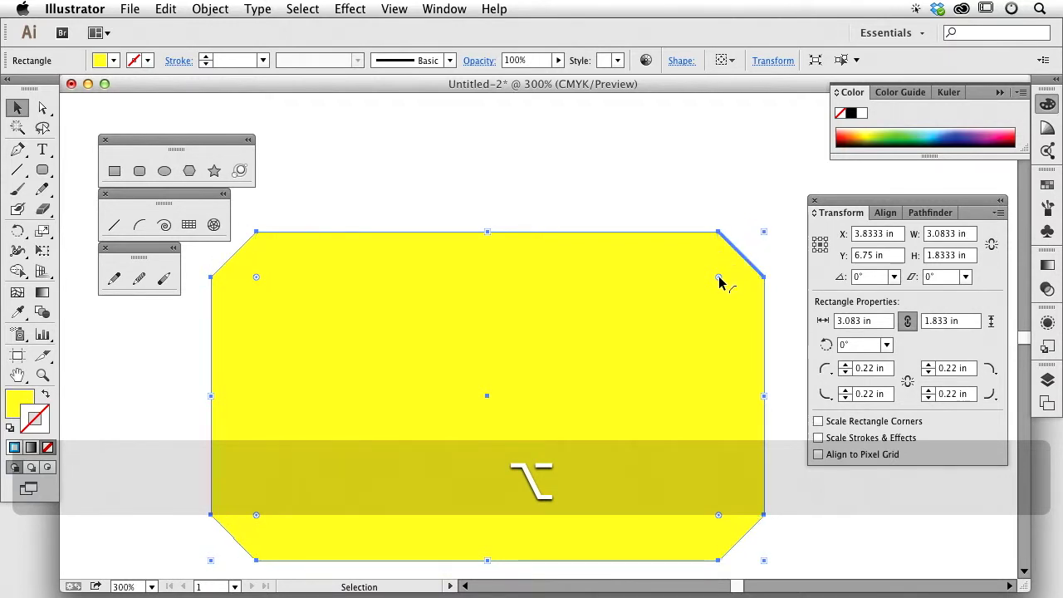
alt+click(719, 280)
alt+click(719, 280)
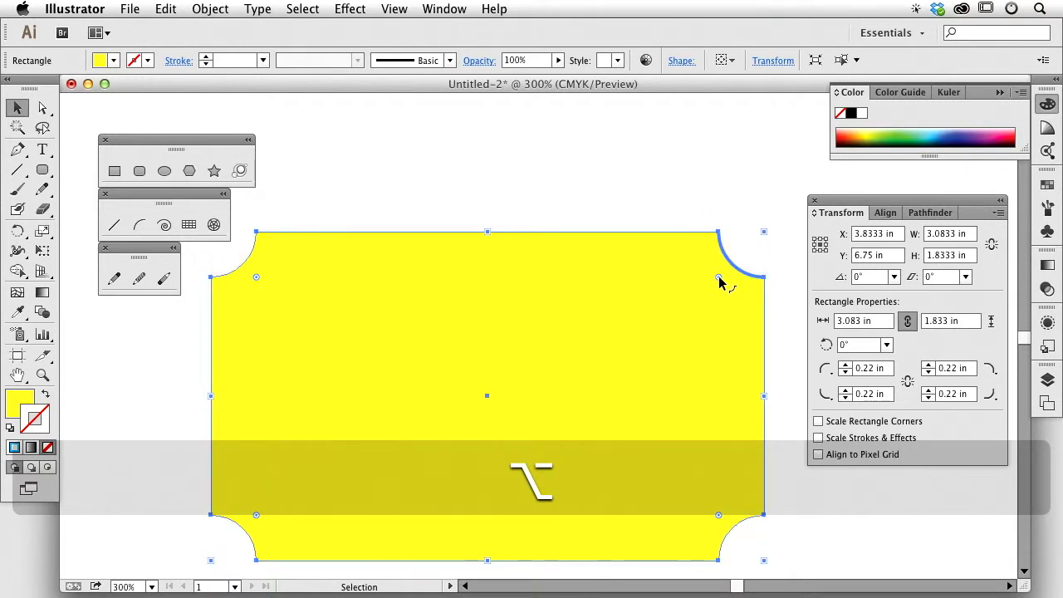
alt+click(719, 280)
alt+click(719, 280)
alt+click(719, 280)
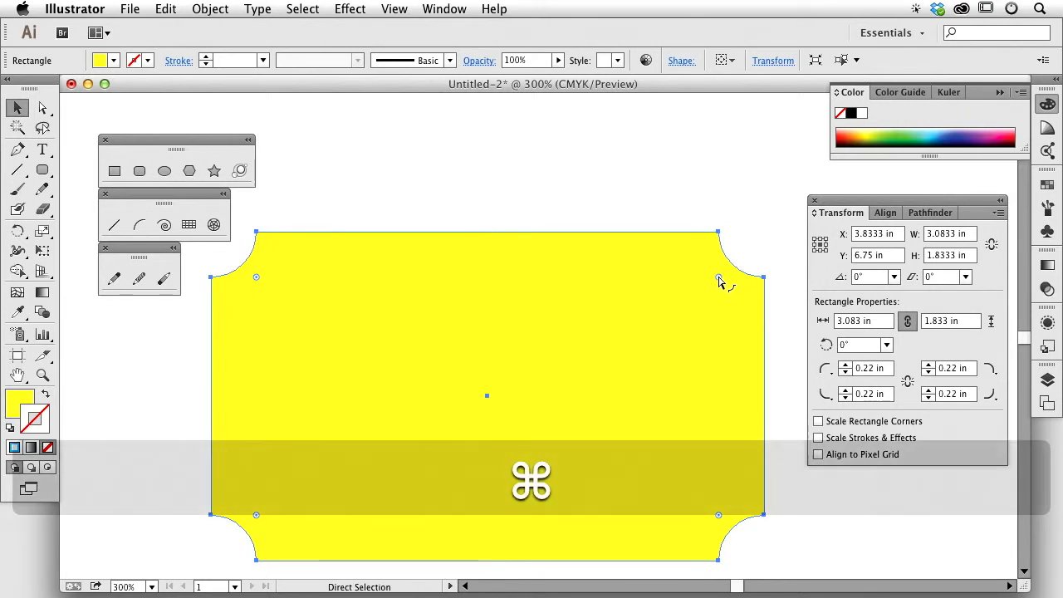
Step: Enlarge the yellow rectangle's corners further in two stages with the upper-right widget, cycling the corner style and ending on inverted round
drag(719, 280, 695, 304)
alt+click(694, 305)
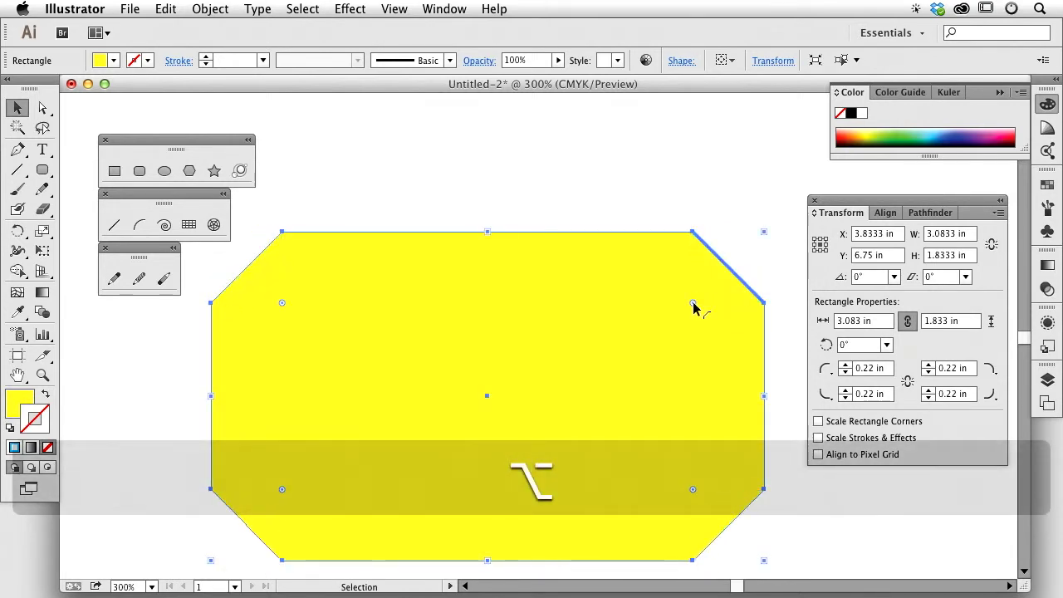
alt+click(694, 305)
drag(693, 304, 676, 327)
alt+click(674, 325)
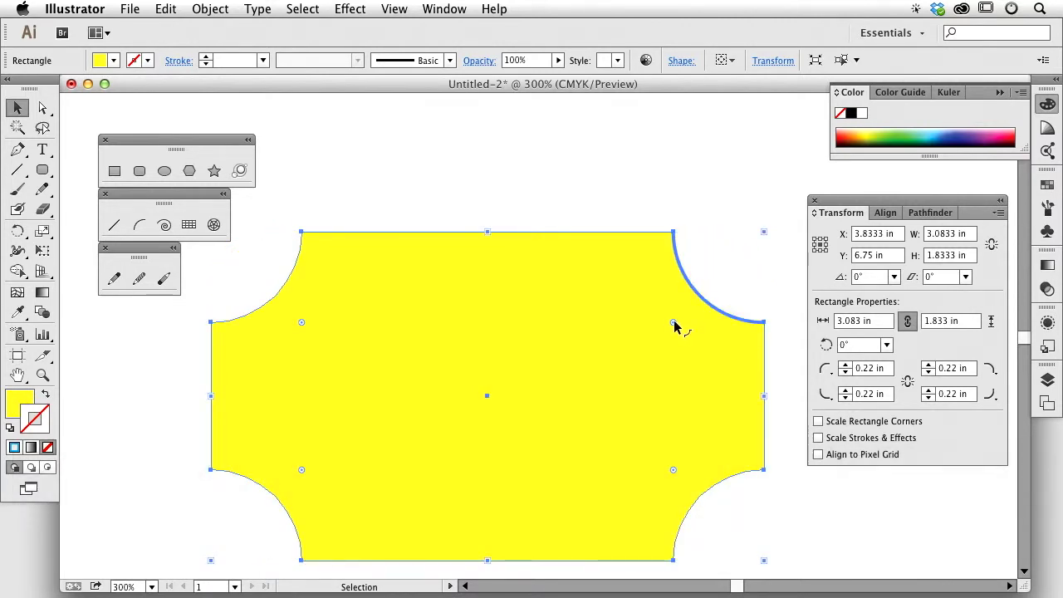
Step: Cycle the yellow rectangle's corners to the round style, and square off only the upper-right corner with its widget
alt+click(675, 326)
alt+click(675, 326)
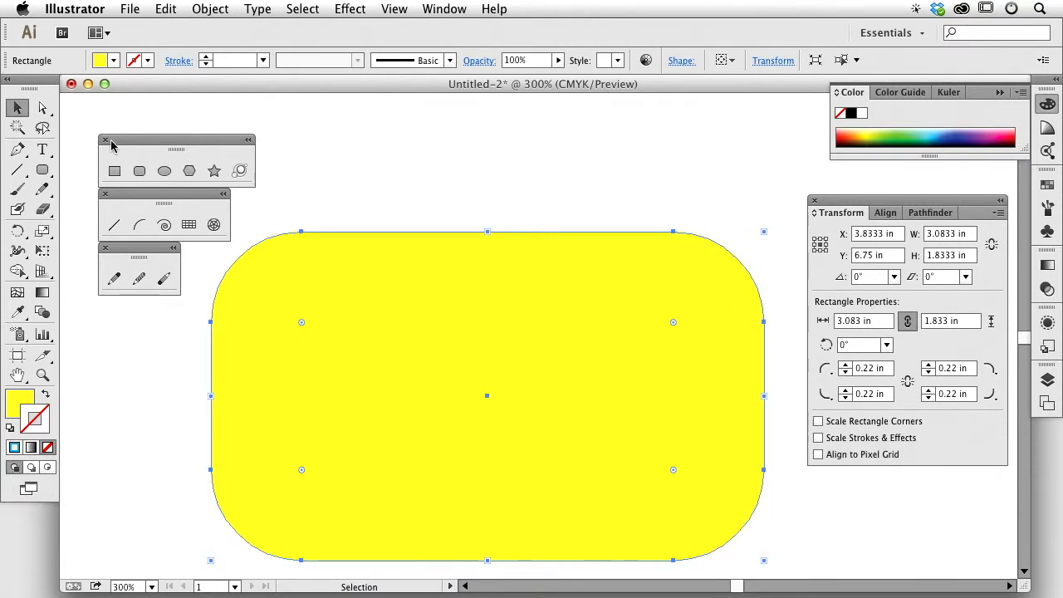
click(42, 108)
drag(590, 163, 736, 308)
drag(569, 145, 736, 305)
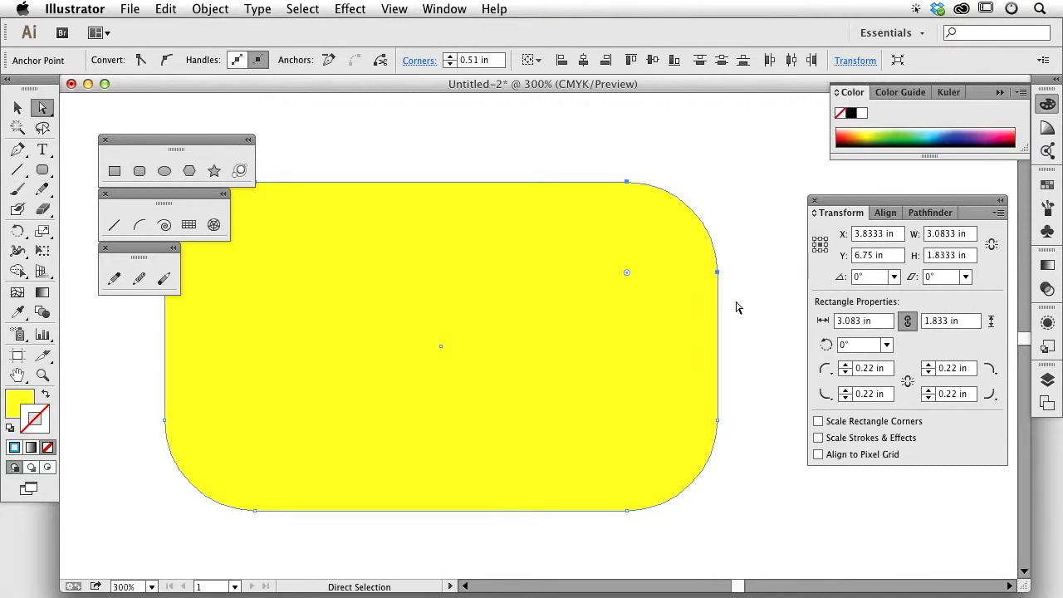
drag(627, 275, 755, 201)
Step: Isolate the yellow rectangle's lower-left corner and square it off with its corner widget
key(super+minus)
drag(242, 375, 440, 502)
drag(349, 392, 274, 469)
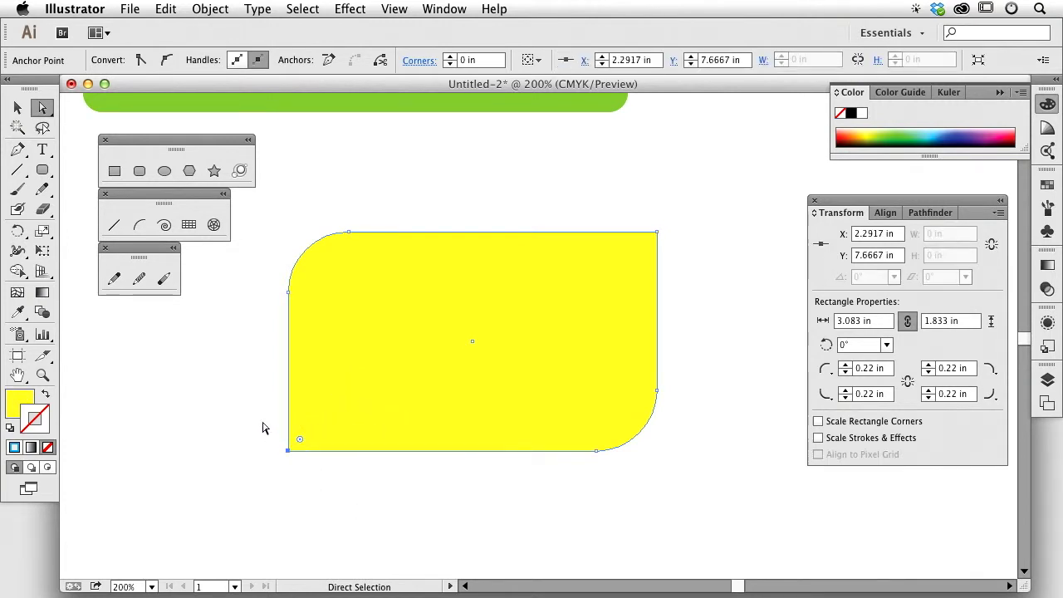
drag(255, 410, 380, 502)
drag(301, 440, 254, 469)
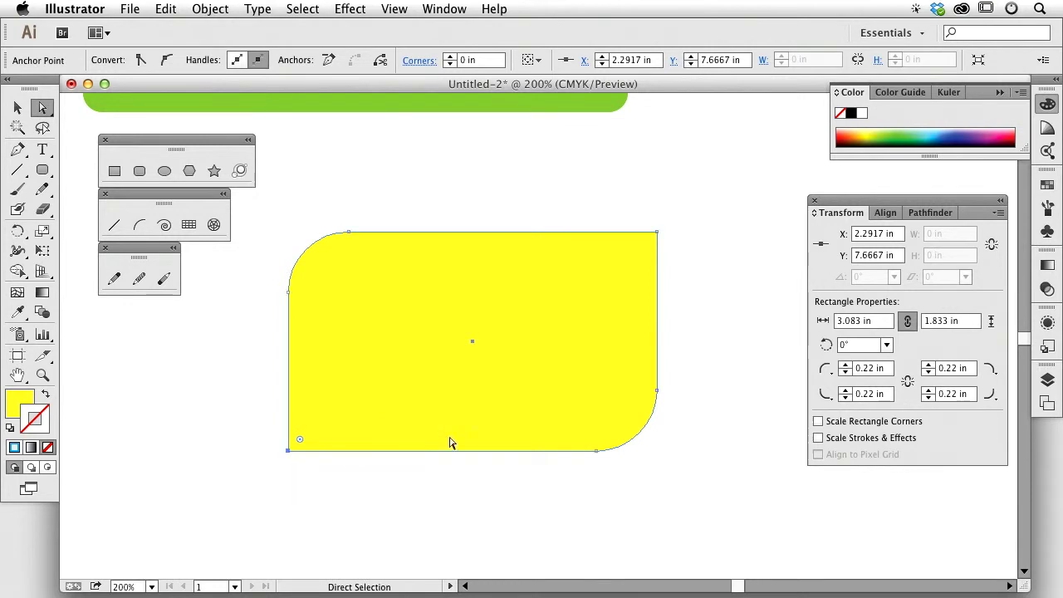
Step: Reselect the whole yellow rectangle, and adjust its upper-left corner radius up to 0.7 in and down to 0.5 in
click(547, 518)
click(530, 373)
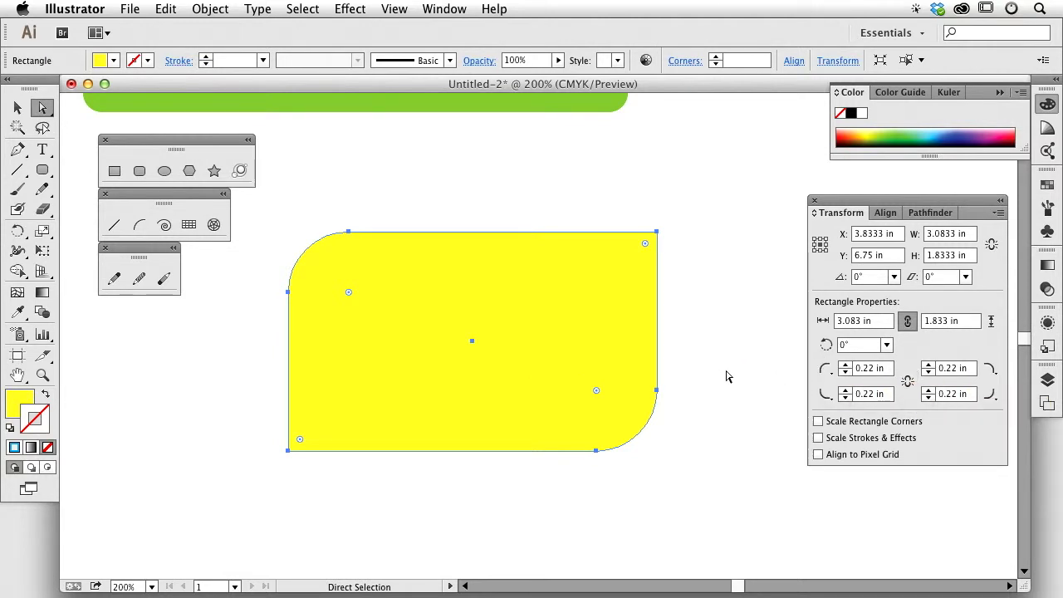
click(845, 368)
click(845, 365)
click(845, 365)
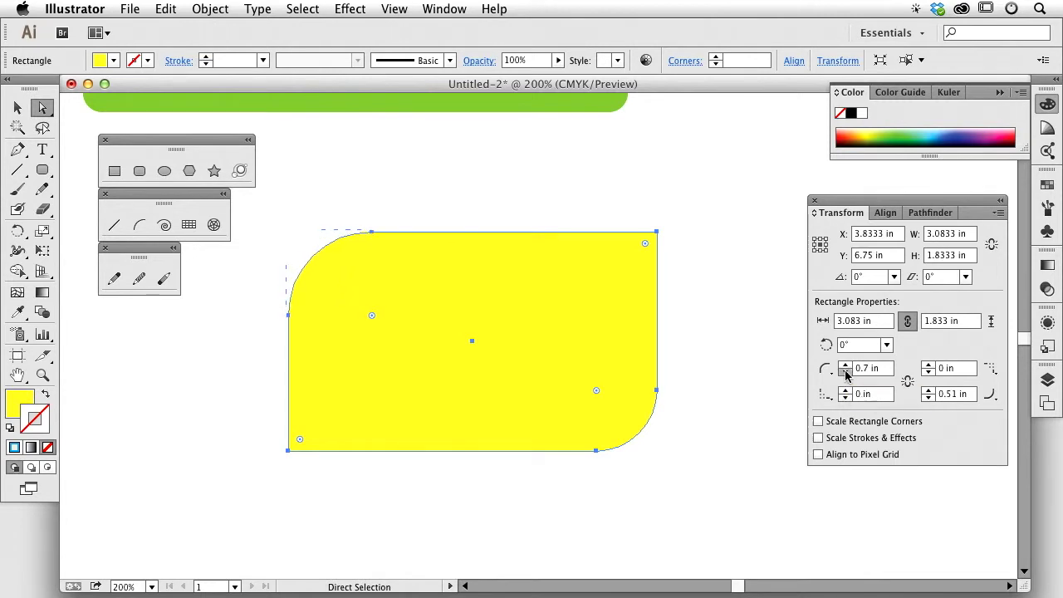
click(845, 373)
click(845, 372)
Step: Reduce the yellow rectangle's lower-right corner radius to 0.3 in, and raise it to 0.6 in
click(928, 398)
click(928, 398)
click(929, 399)
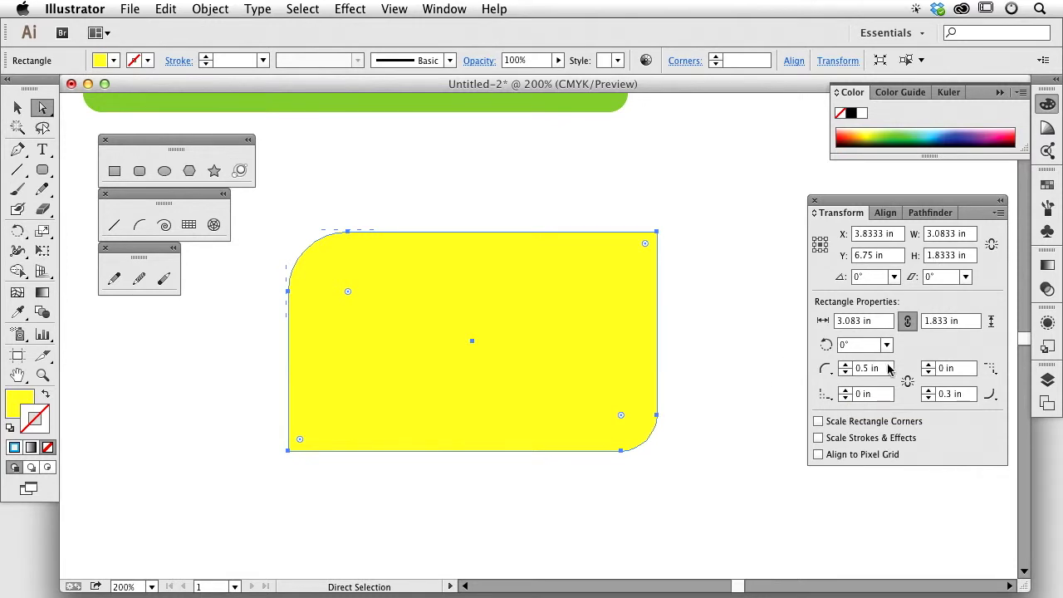
click(929, 389)
click(929, 389)
click(928, 389)
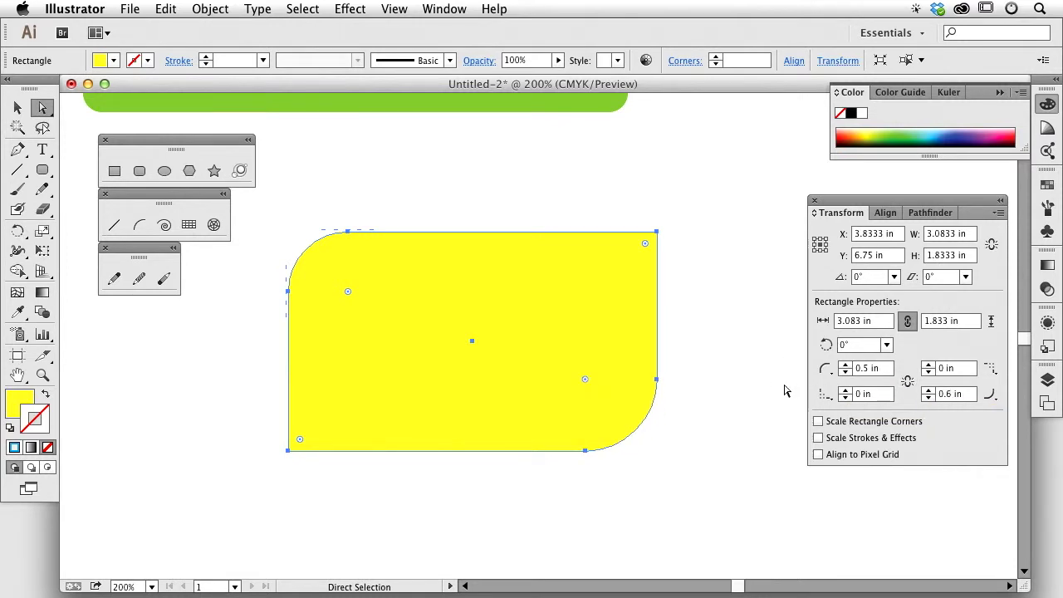
Step: Marquee-select the yellow rectangle's upper-right corner, its two upper corners, and its two right-hand corners in turn
click(726, 390)
drag(698, 221, 549, 301)
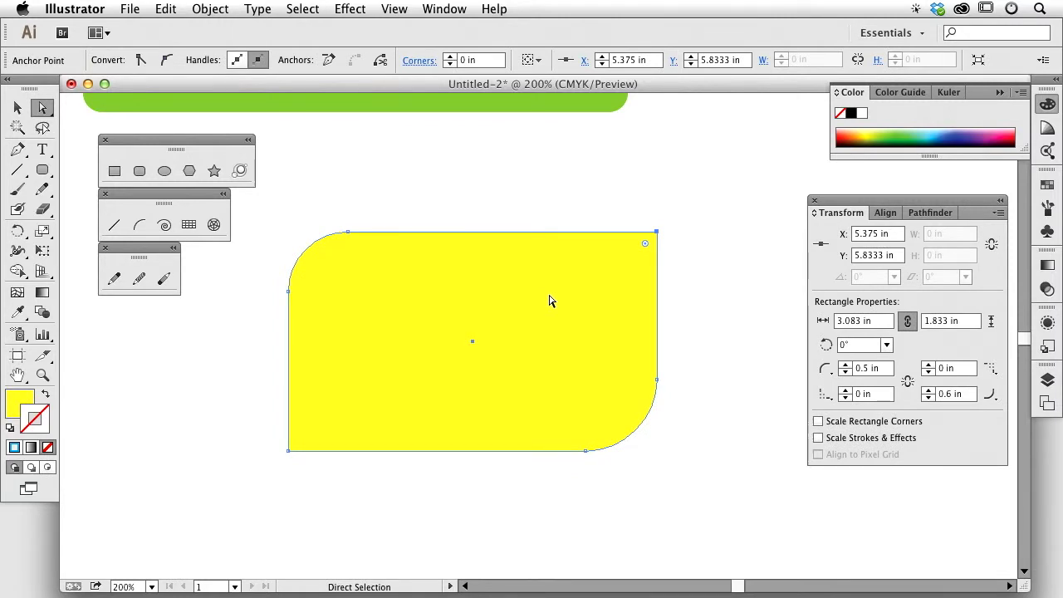
drag(264, 207, 723, 307)
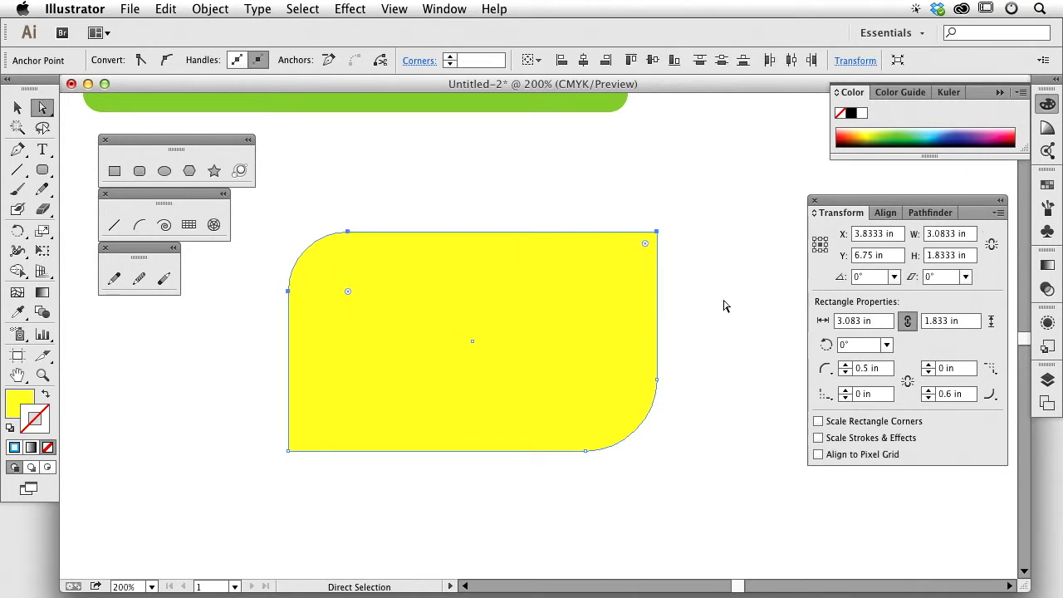
click(724, 306)
drag(536, 197, 688, 463)
Step: Nudge the upper-left corner radius up and back to 0.5 in, and set the lower-right corner radius to 0.5 in
click(907, 382)
click(844, 364)
click(844, 371)
click(927, 398)
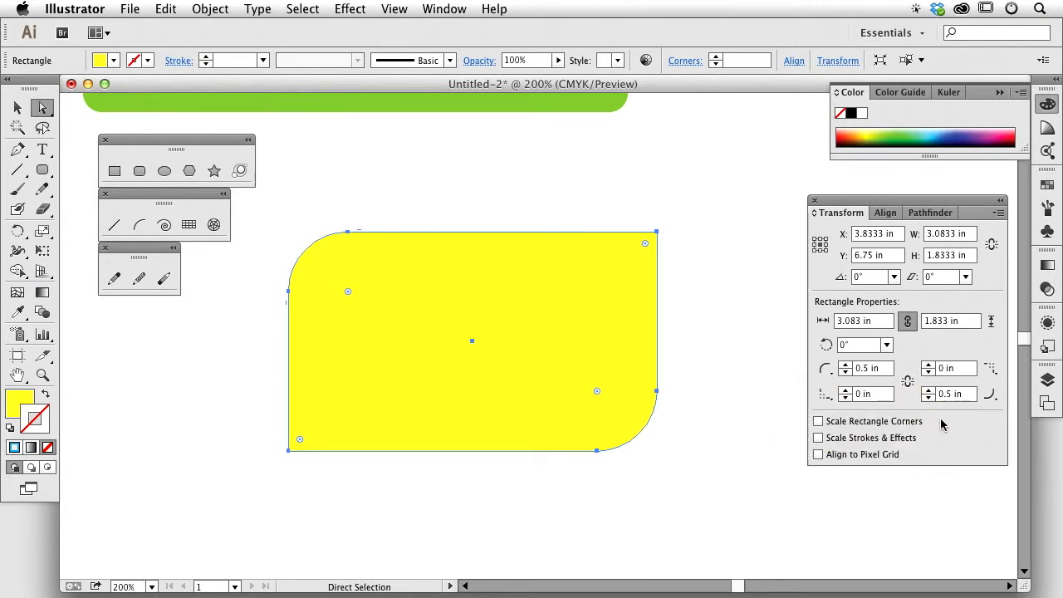
click(17, 107)
click(347, 183)
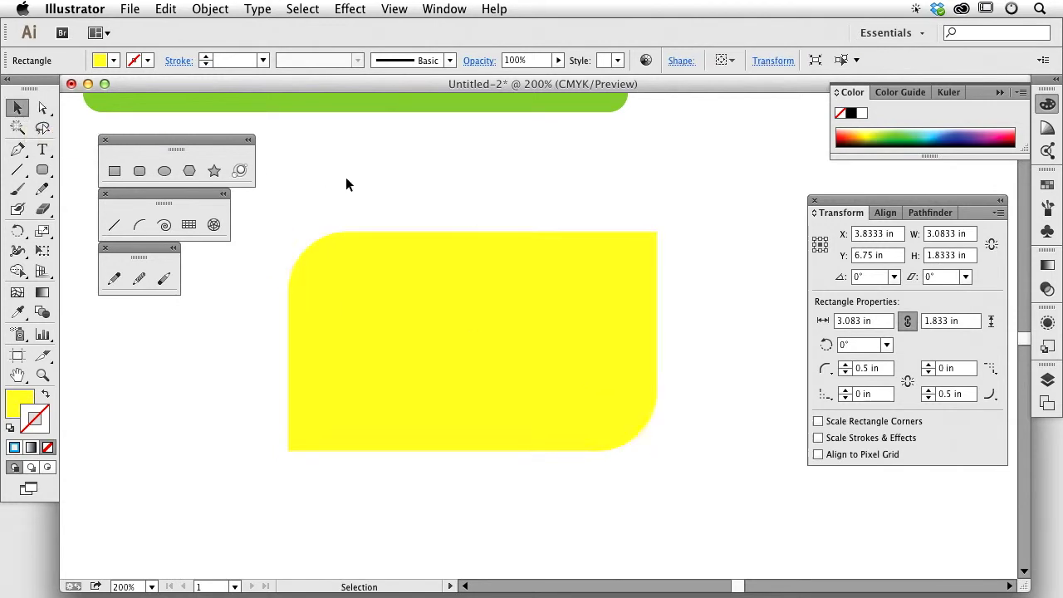
Step: Try scaling the yellow rectangle down proportionally to about 1.08 × 0.64 in without scaling its corners
click(433, 307)
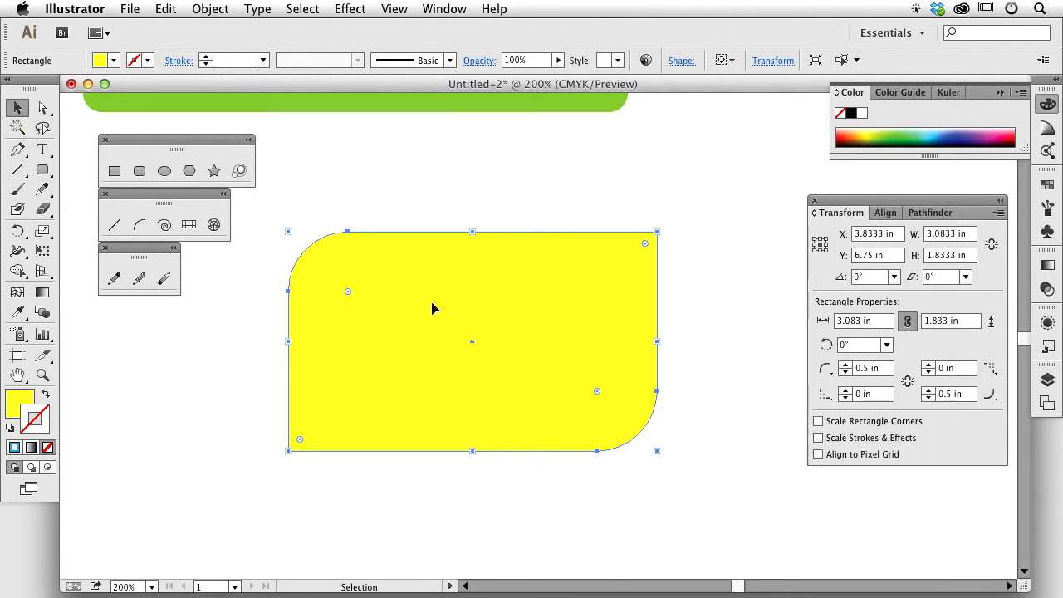
key(shift)
key(shift)
drag(656, 450, 418, 347)
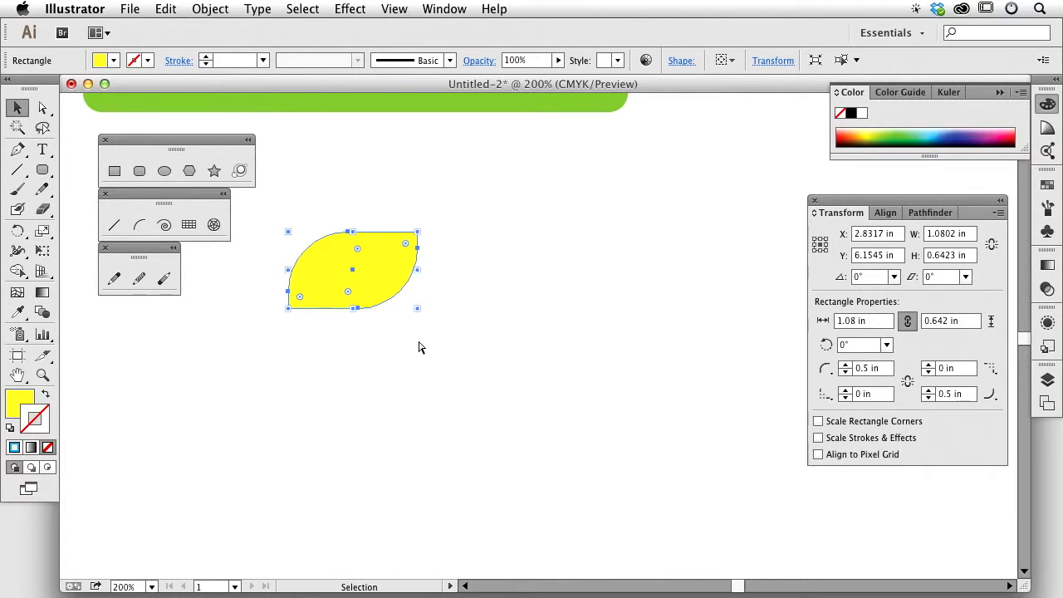
key(super+z)
Step: Scale the yellow rectangle about its centre to about 2.97 × 1.77 in, undo a further reduction, and enable Scale Rectangle Corners
mouse_move(659, 446)
mouse_down()
mouse_move(581, 408)
mouse_move(649, 446)
mouse_up()
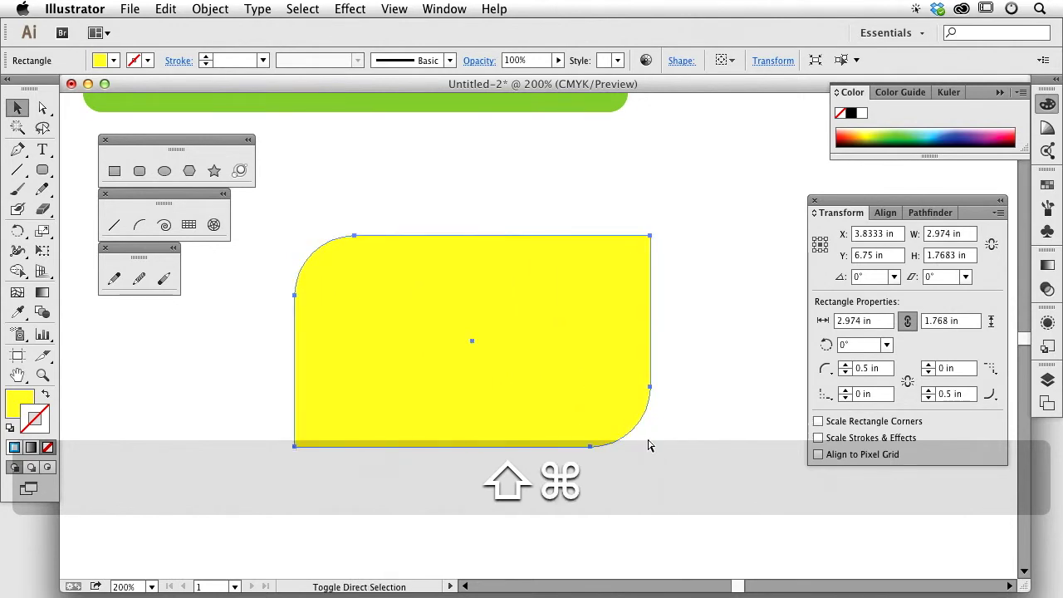
drag(650, 448, 489, 352)
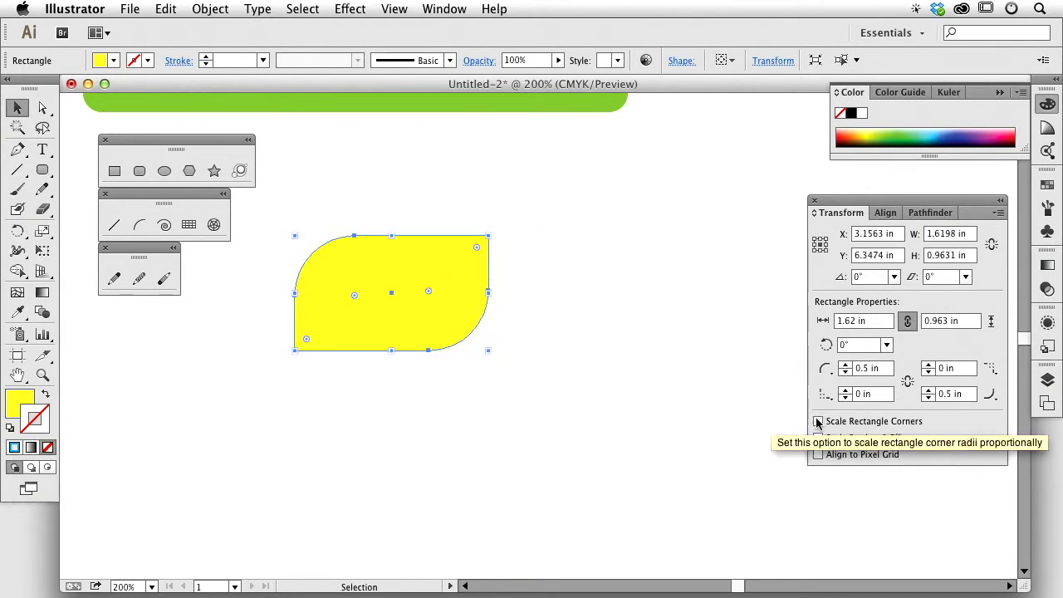
click(718, 386)
key(super+z)
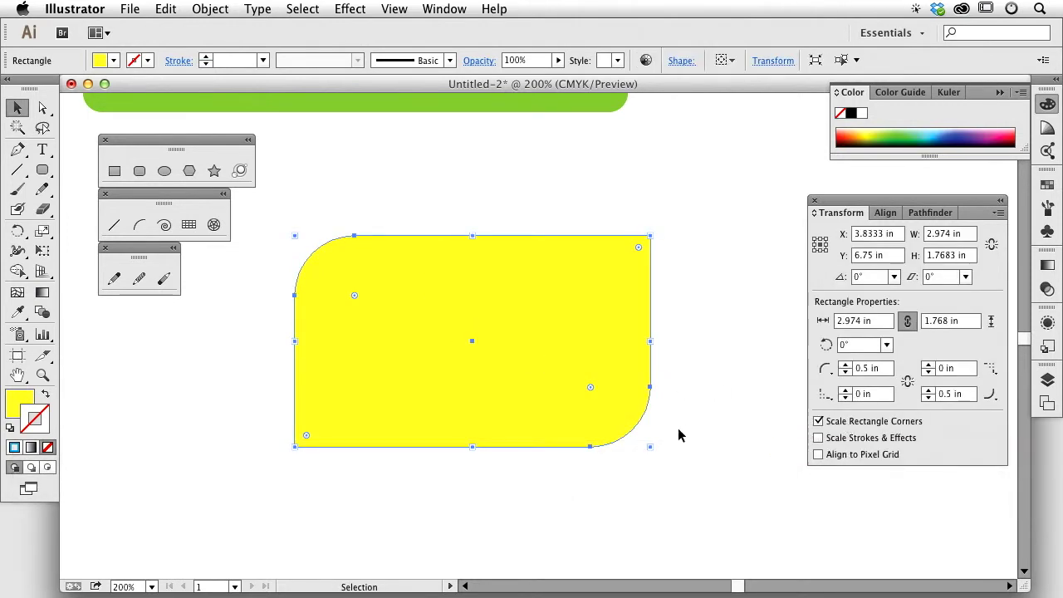
Step: Scale the yellow rectangle with its corners down to about 0.78 × 0.46 in, and back up to about 2.22 × 1.32 in
drag(651, 449, 389, 304)
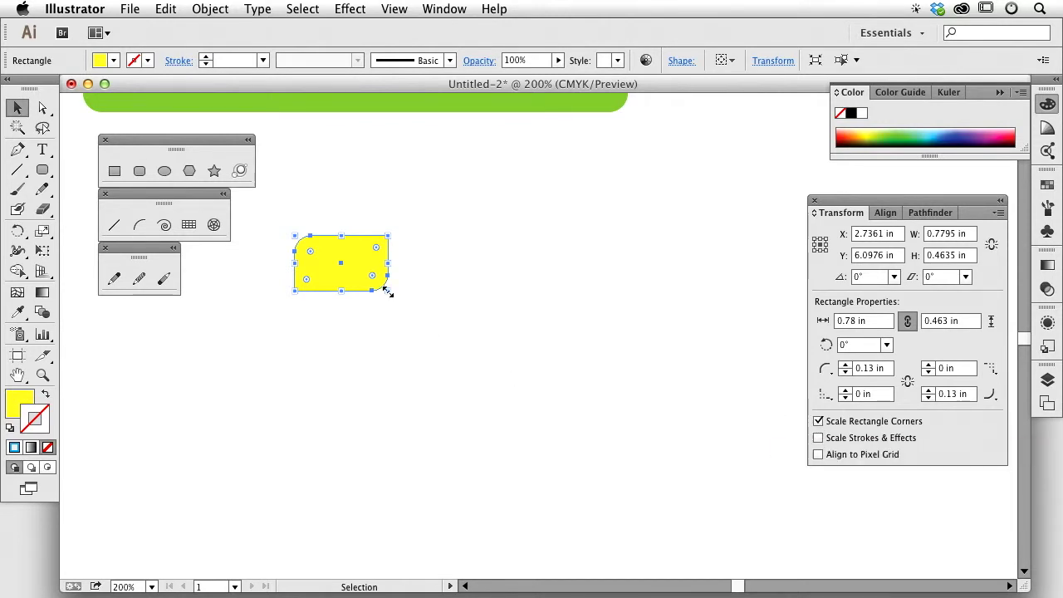
drag(387, 291, 611, 428)
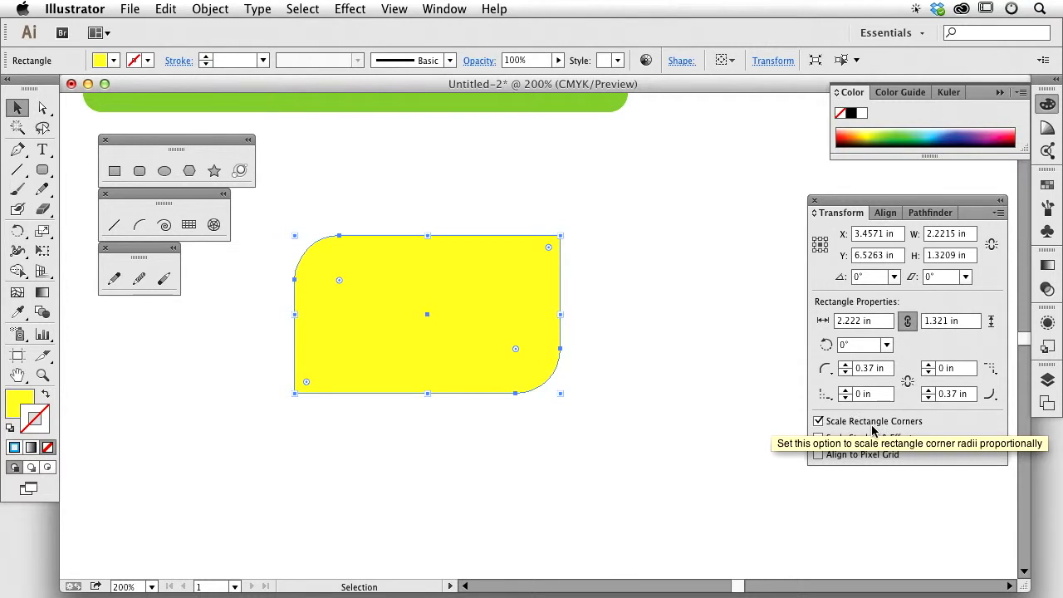
click(704, 427)
click(508, 358)
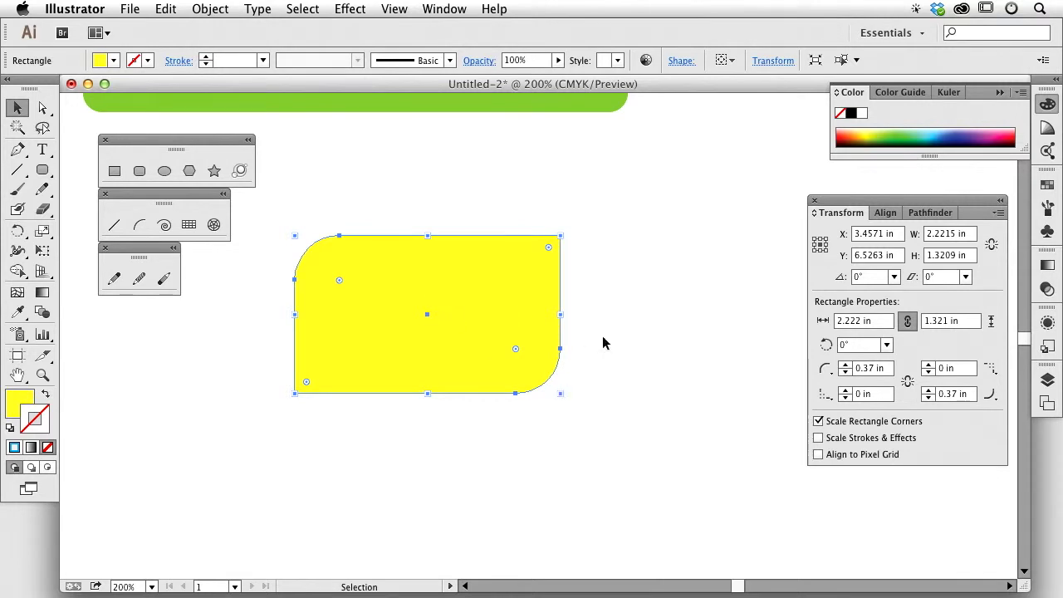
click(744, 376)
click(529, 333)
Step: Draw a rounded rectangle about 2.39 × 1.63 in below the yellow shape, varying its corner radius while drawing, and delete it
key(super+minus)
key(space)
drag(653, 306, 633, 323)
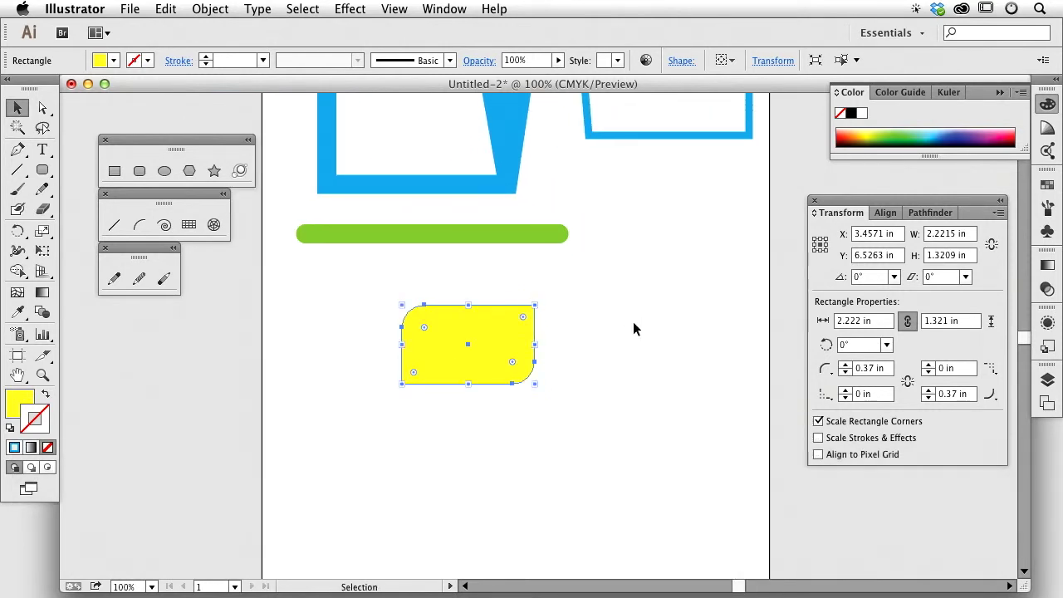
click(633, 329)
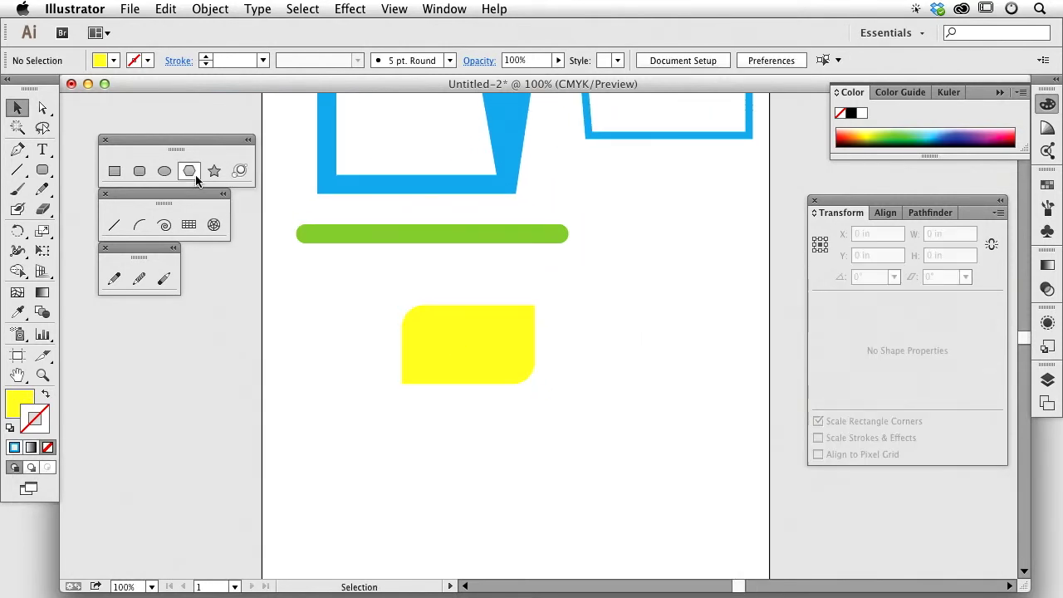
click(139, 172)
drag(392, 432, 532, 528)
key(Up)
key(Up)
key(Up)
key(Up)
key(Up)
key(Up)
key(Up)
key(Down)
key(Down)
key(Down)
key(Down)
key(Down)
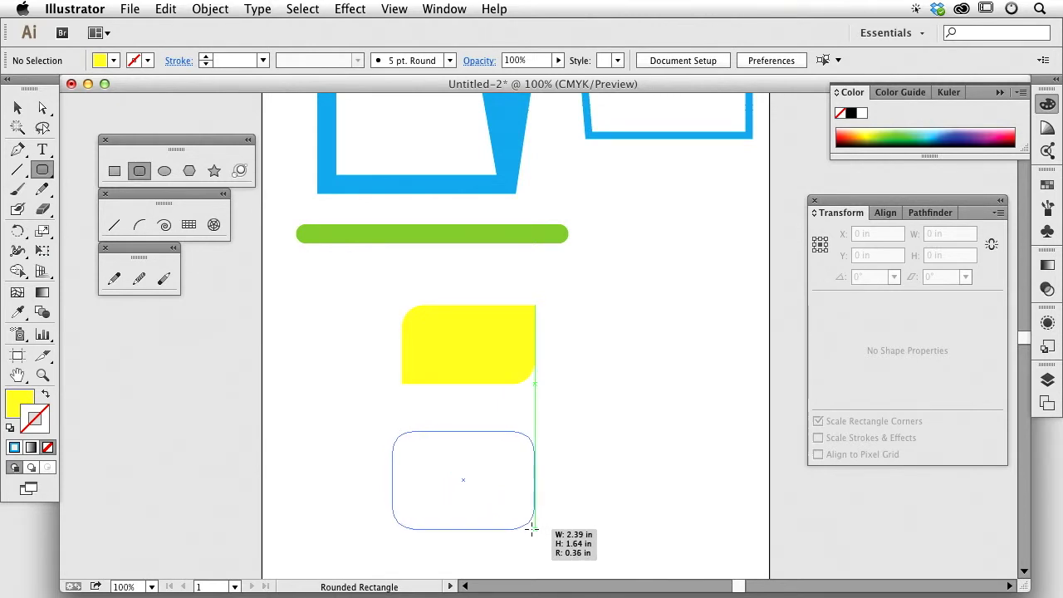
key(Down)
drag(533, 528, 533, 528)
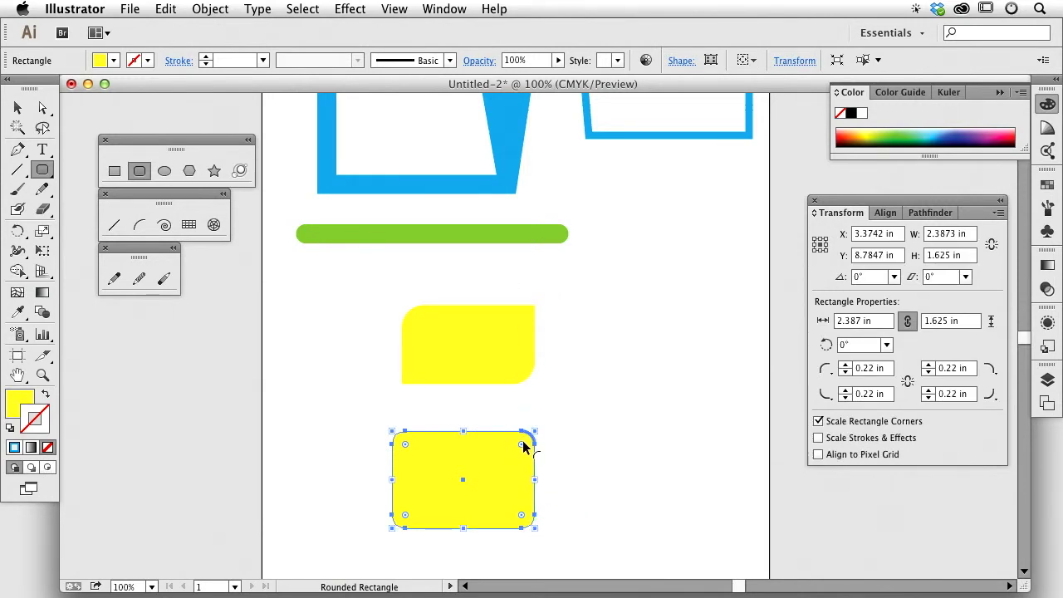
key(Delete)
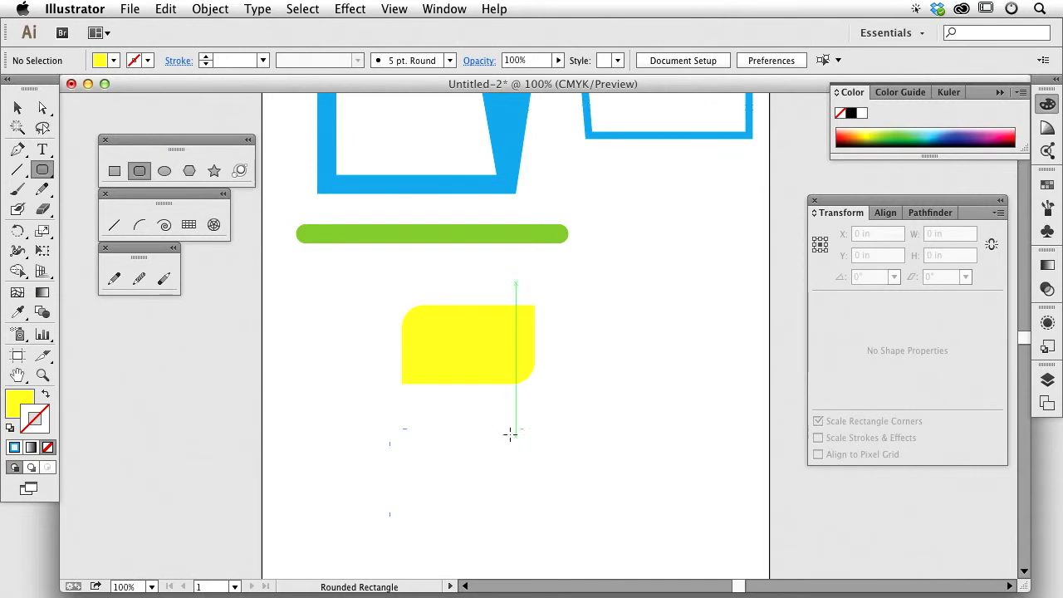
Step: Select only the yellow rectangle's square upper-right corner and try pulling its corner widget outward
click(16, 108)
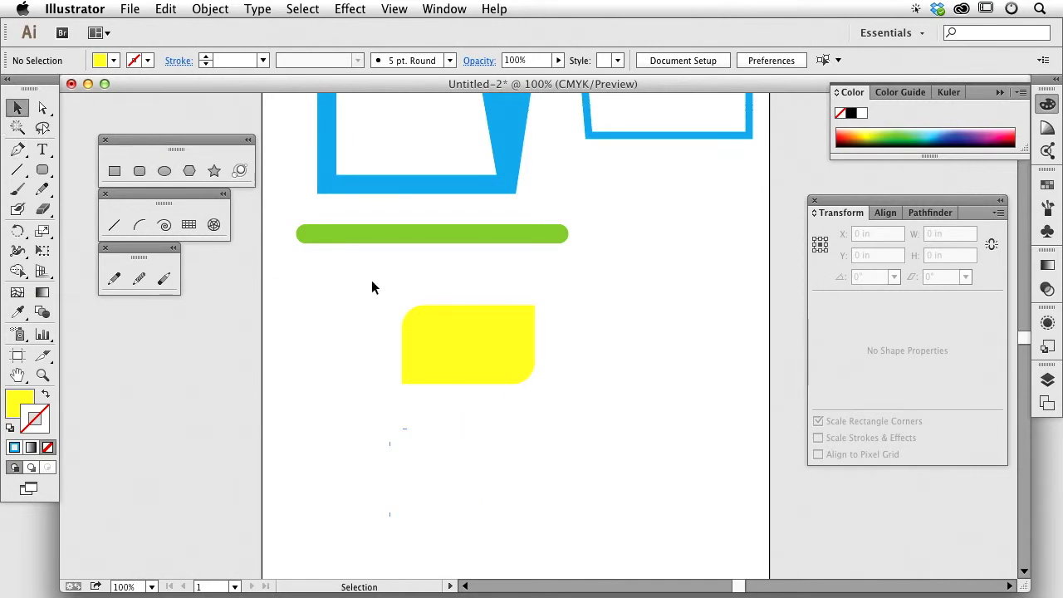
key(super+equal)
key(super+equal)
click(407, 315)
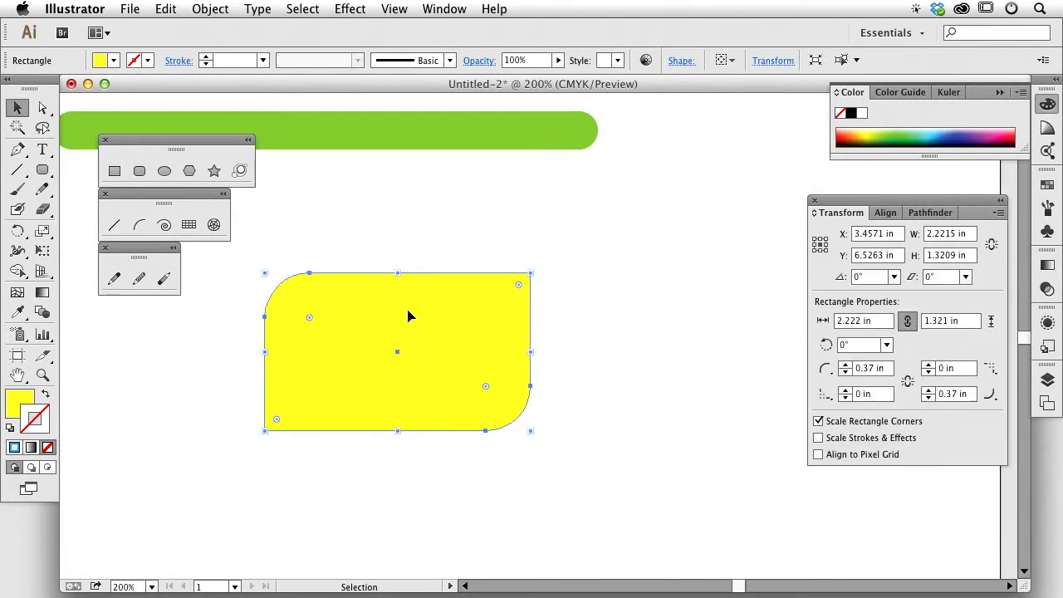
click(590, 293)
click(465, 312)
click(38, 112)
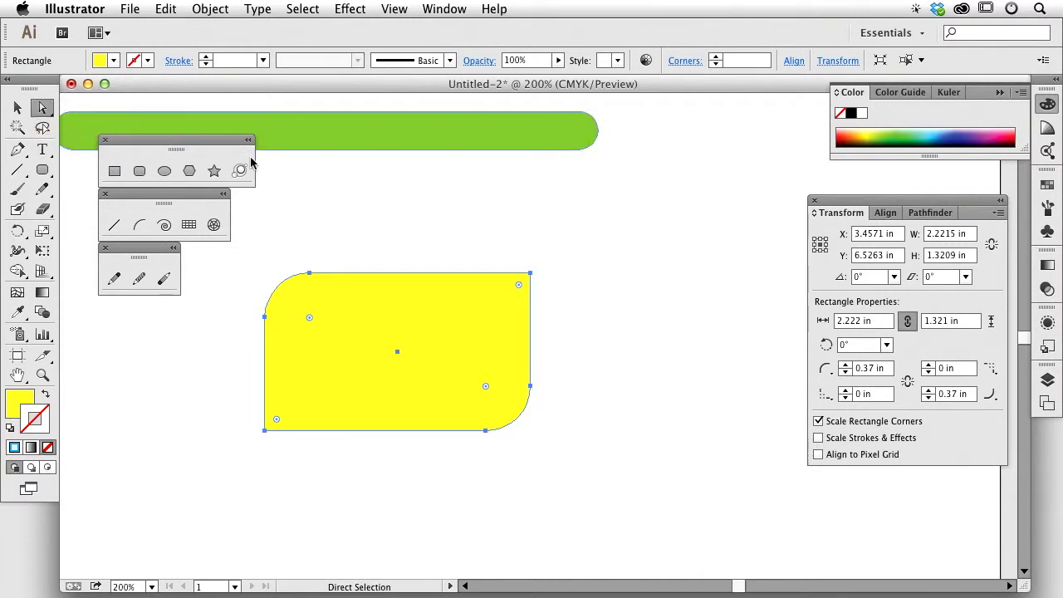
click(479, 254)
drag(478, 250, 607, 368)
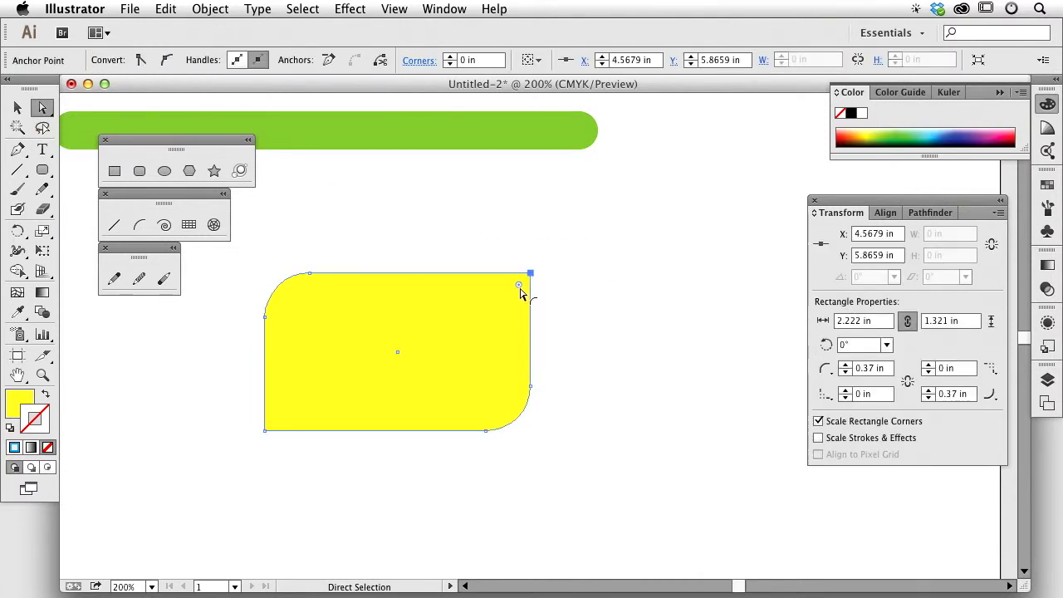
drag(522, 288, 558, 283)
click(72, 172)
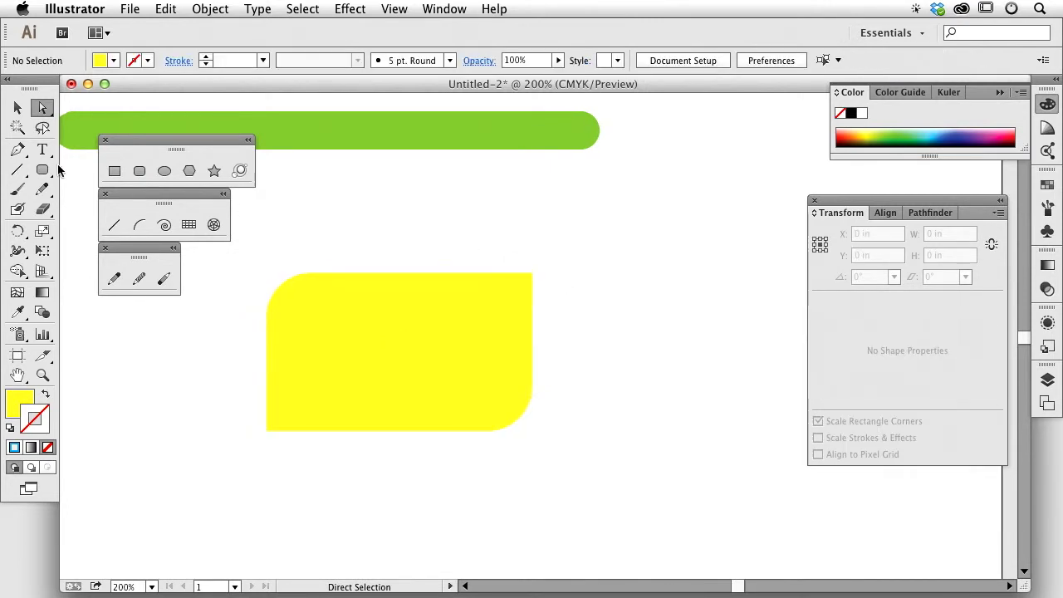
Step: Move the whole yellow rectangle up and left to about X 2.48 in, Y 6.16 in
click(18, 108)
click(409, 321)
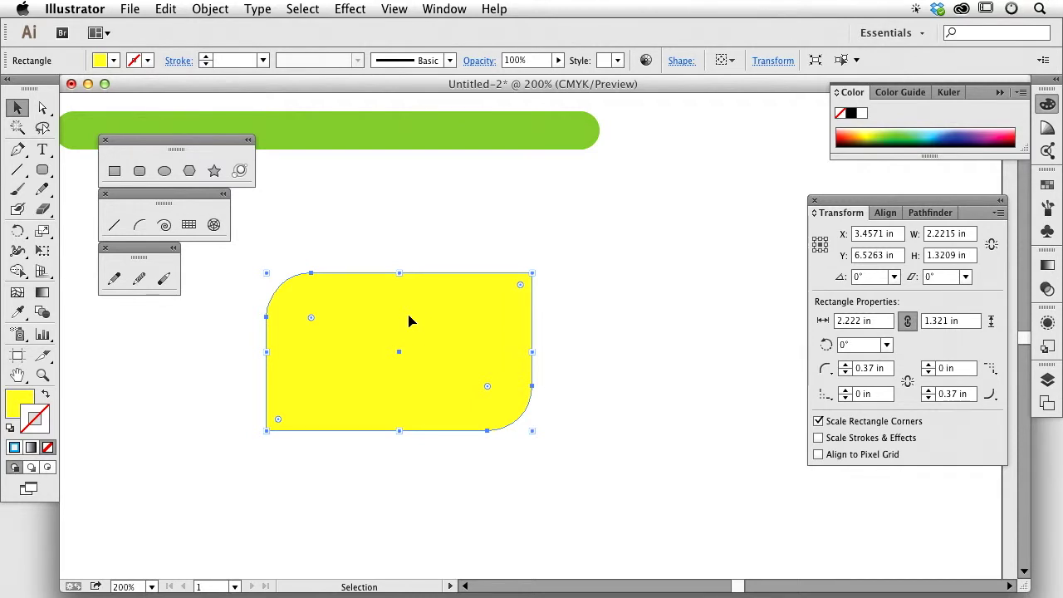
key(super+minus)
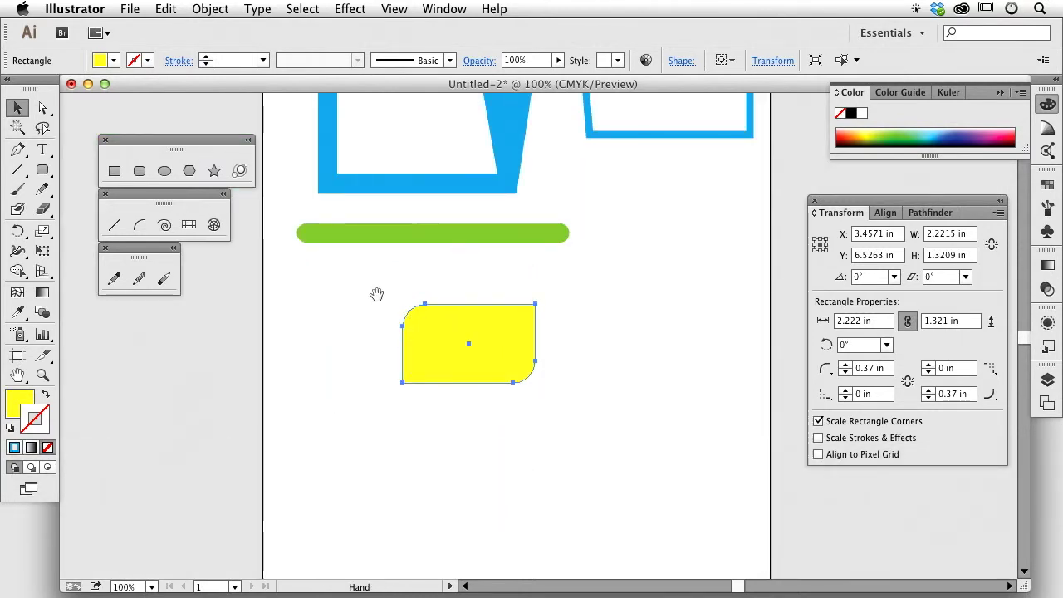
drag(454, 329, 396, 307)
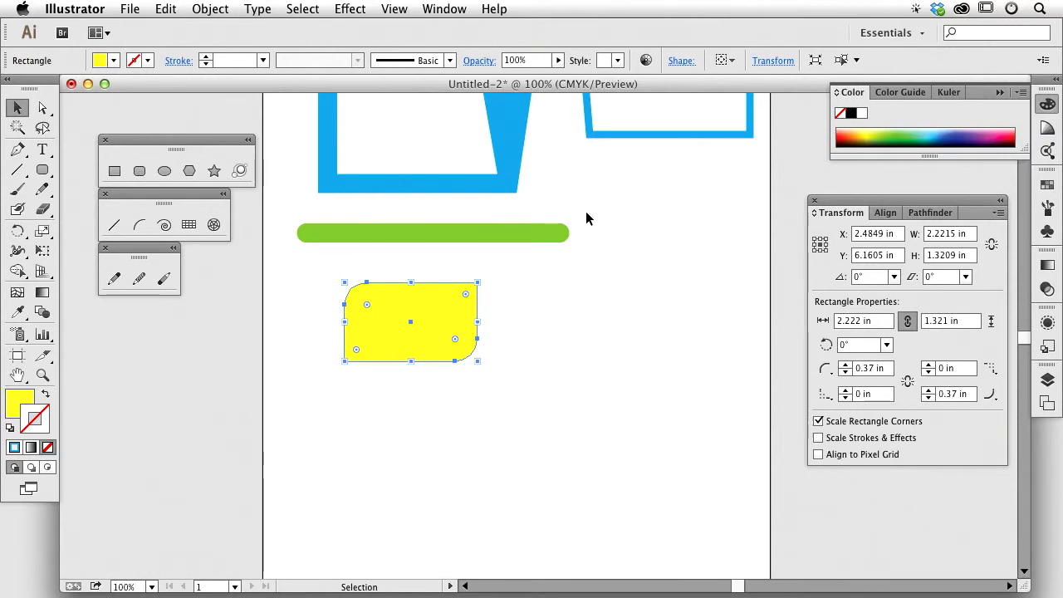
Step: Draw a trial star to the right of and slightly below the yellow rectangle, and delete it
click(214, 171)
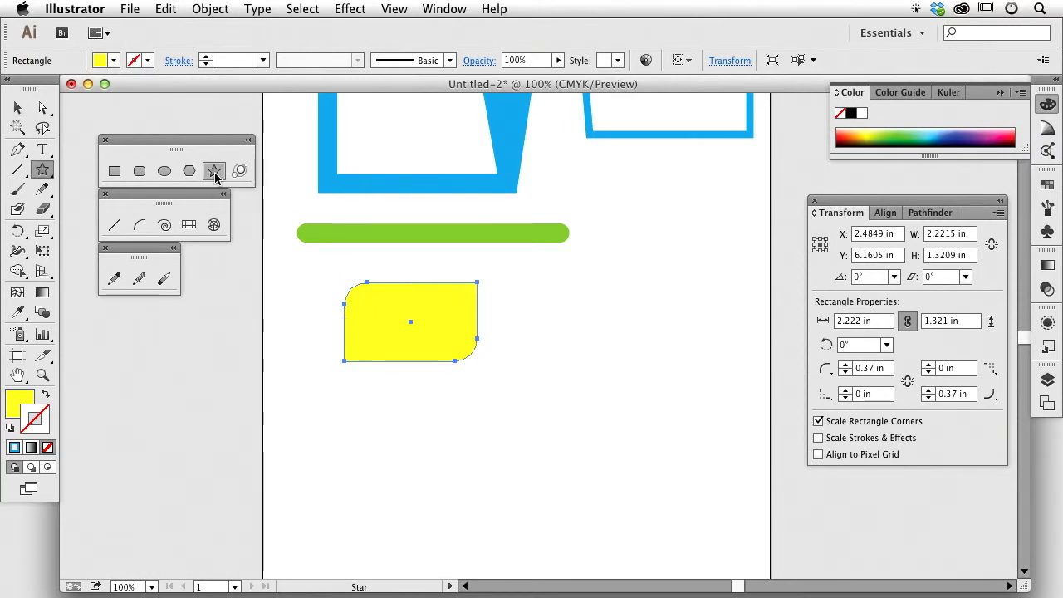
drag(542, 330, 603, 408)
key(Delete)
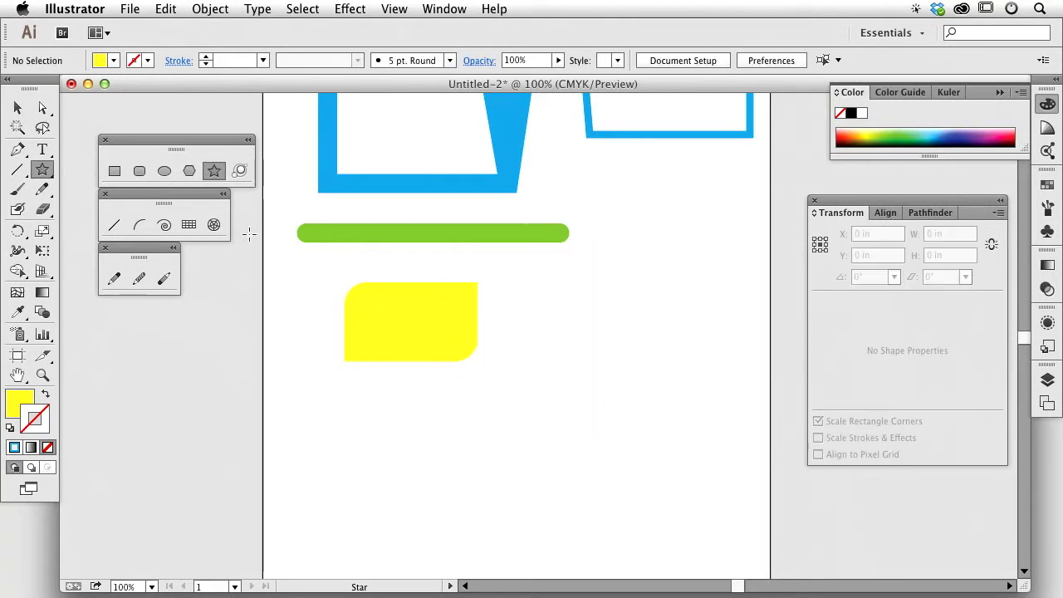
Step: Create a 10-point star with radii of 1.6421 in and 0.6342 in beside and below the yellow rectangle
alt+click(573, 405)
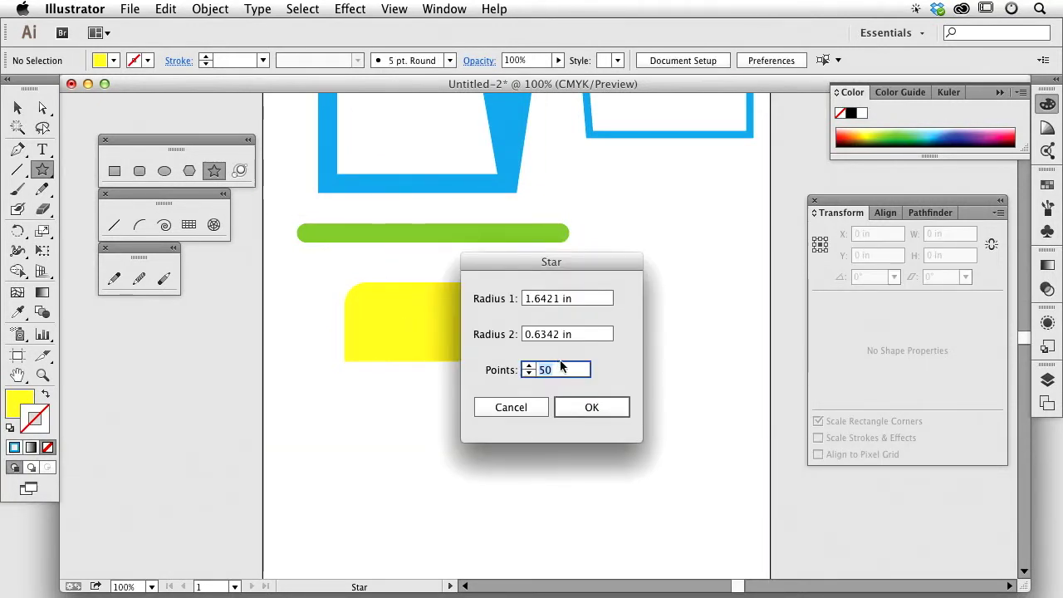
text(10)
key(Return)
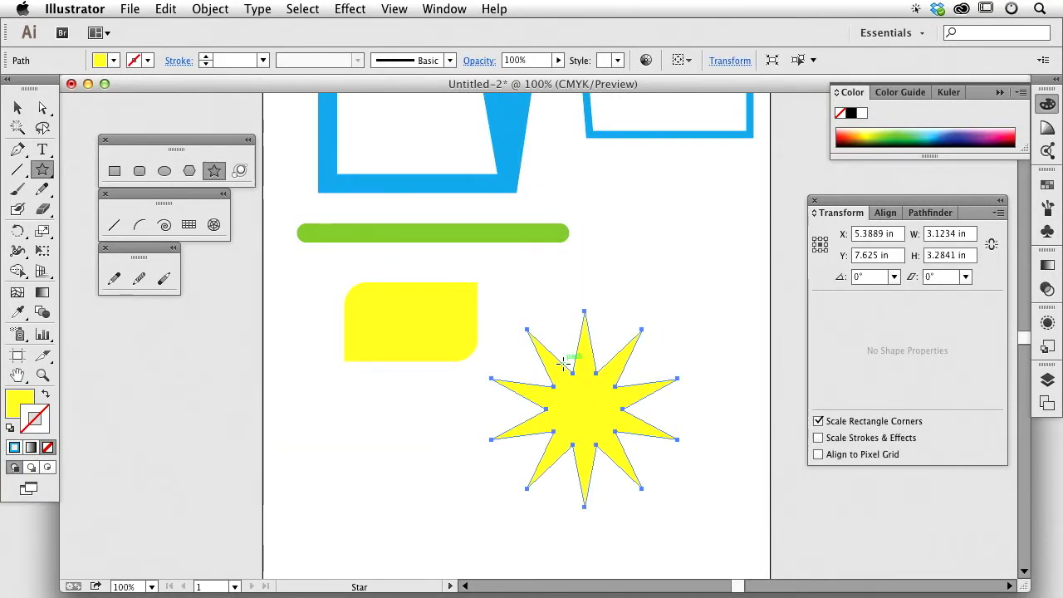
Step: Round all the star's inner and outer corners together to a radius of 0.14 in using the live corner widgets
click(43, 107)
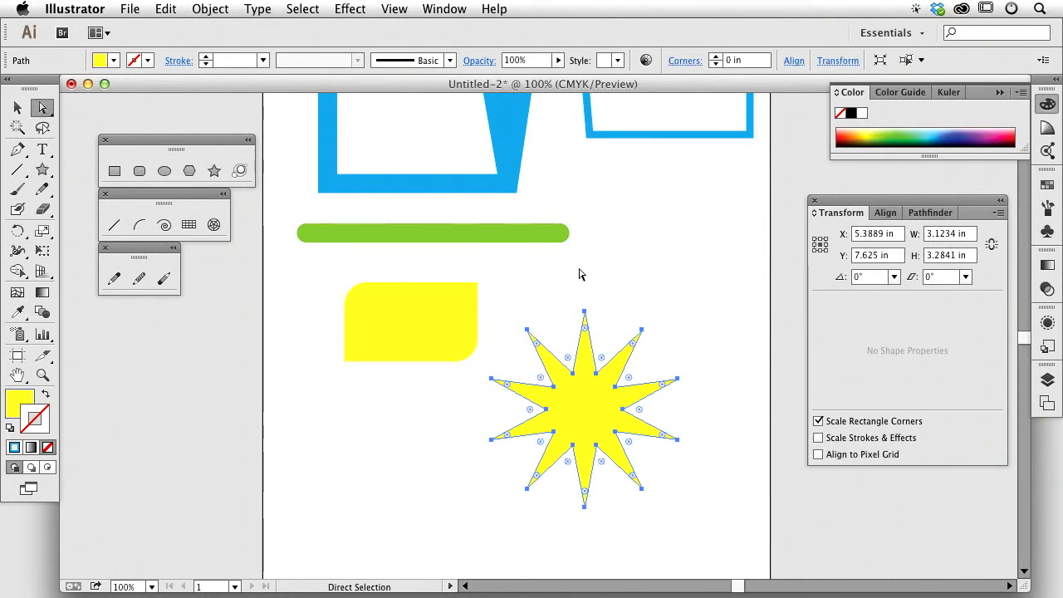
key(super+space)
drag(455, 280, 720, 580)
drag(648, 389, 645, 400)
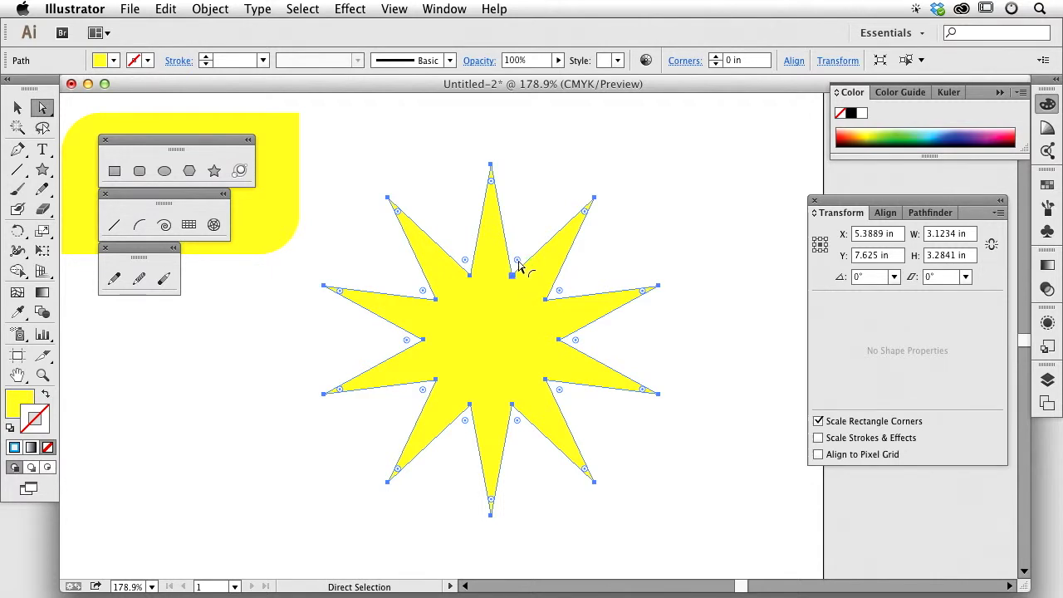
drag(518, 264, 525, 247)
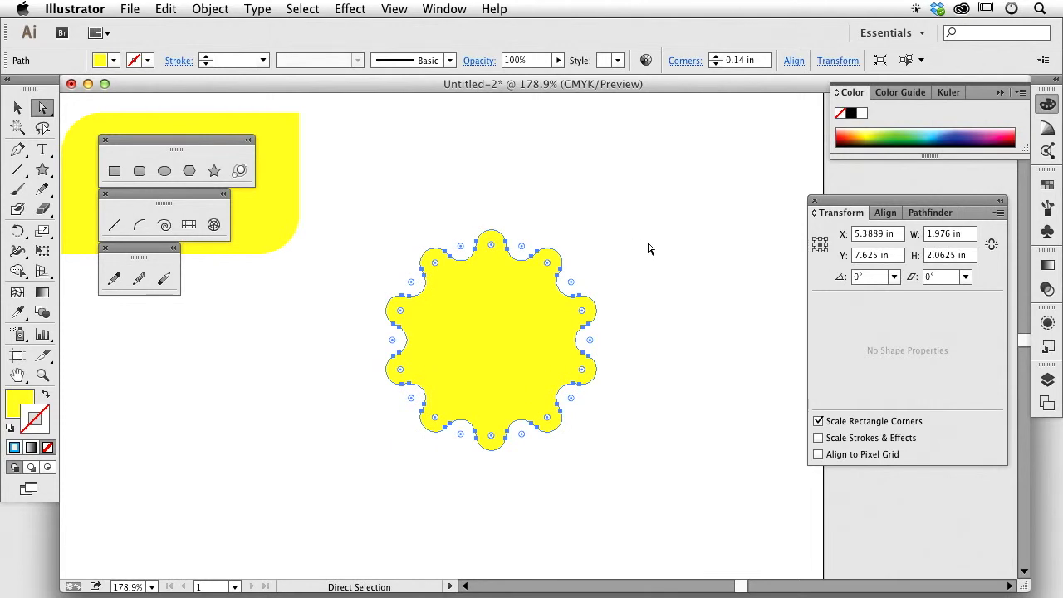
Step: Move the star to about X 5.31 in, Y 7.39 in, and readjust all its corners to a 0.15 in radius
click(649, 248)
drag(522, 313, 514, 288)
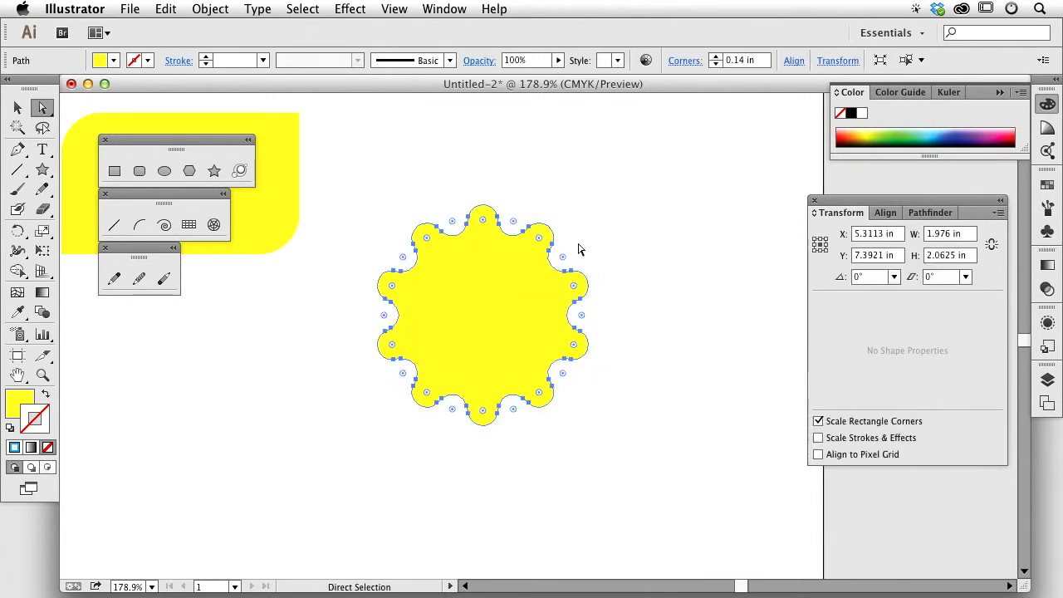
drag(513, 222, 506, 290)
drag(510, 231, 536, 220)
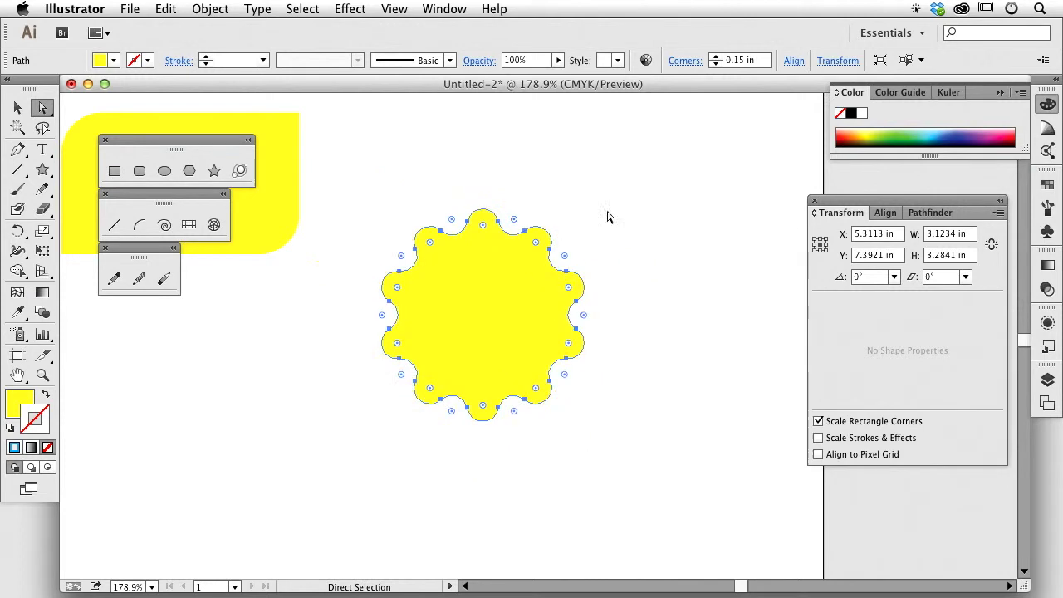
click(659, 202)
click(518, 296)
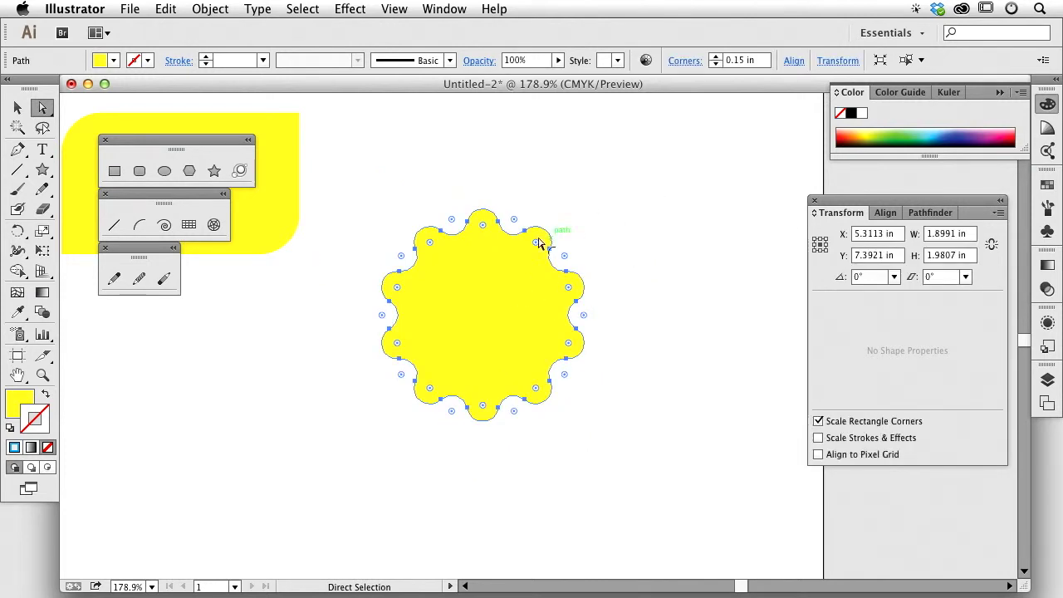
Step: Pull all the star's corners back to sharp, and round only its inner corners
drag(515, 222, 512, 257)
click(498, 202)
drag(460, 175, 446, 430)
key(shift)
drag(375, 402, 435, 433)
drag(341, 330, 390, 389)
drag(344, 247, 390, 314)
mouse_move(380, 172)
mouse_down()
mouse_move(432, 232)
mouse_move(363, 171)
mouse_move(432, 244)
mouse_move(369, 164)
mouse_up()
Step: Move the star to about X 5.39 in, Y 7.28 in, and round only its upper-right point to 0.16 in
click(667, 203)
drag(517, 307, 525, 291)
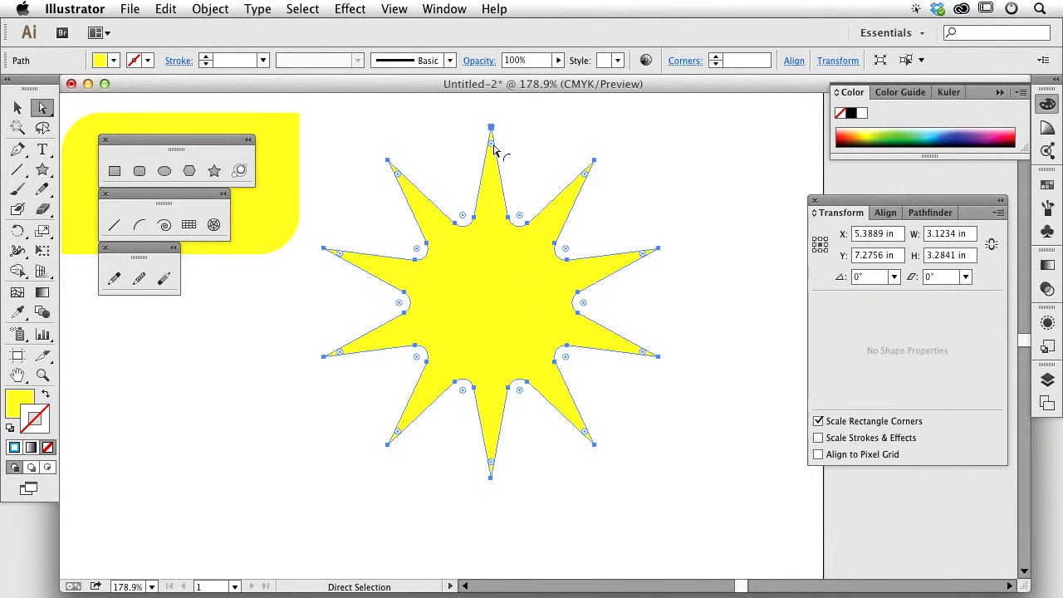
drag(565, 135, 541, 241)
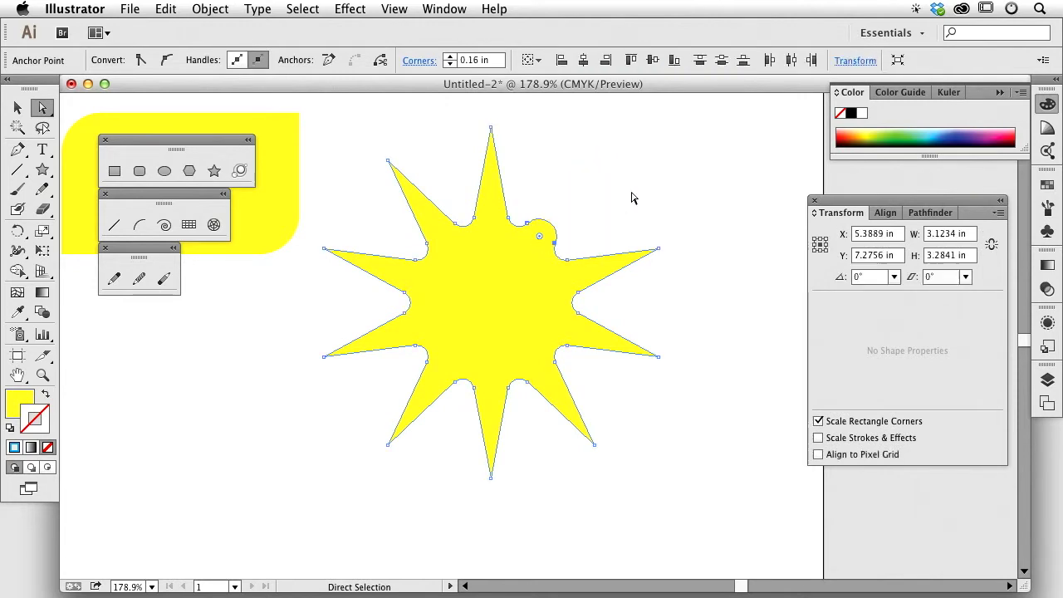
click(631, 197)
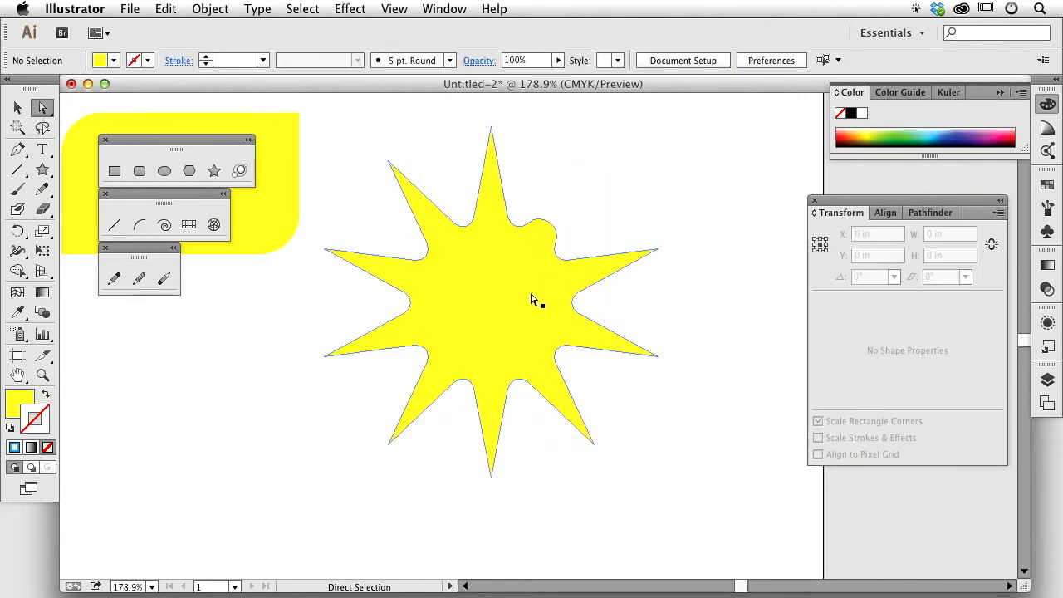
Step: Select only the star's lower-left point and round it off like the upper-right one
click(554, 306)
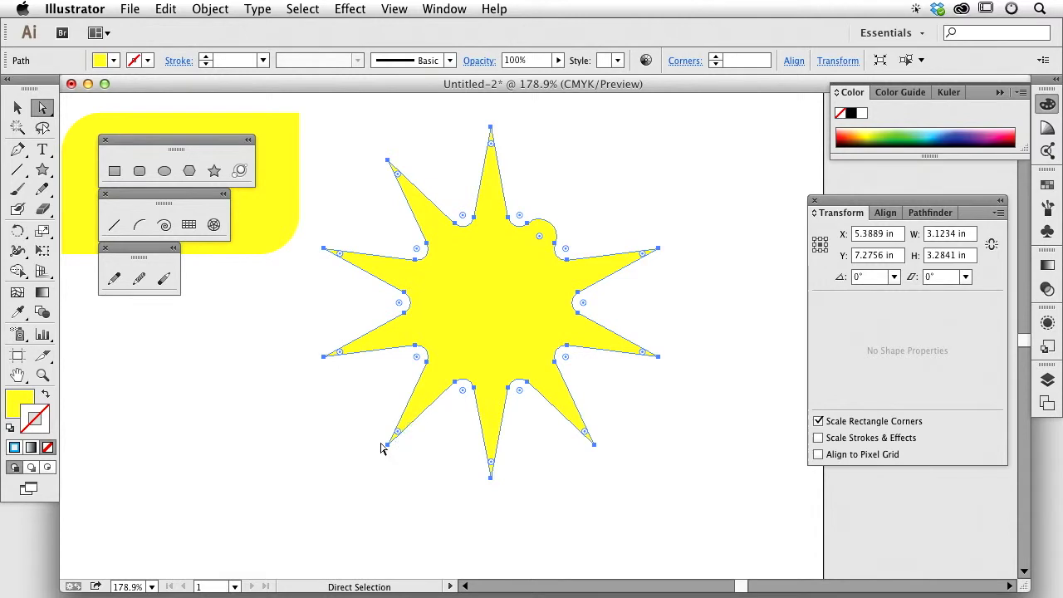
drag(355, 417, 452, 486)
drag(398, 432, 481, 376)
click(631, 221)
click(524, 285)
click(661, 209)
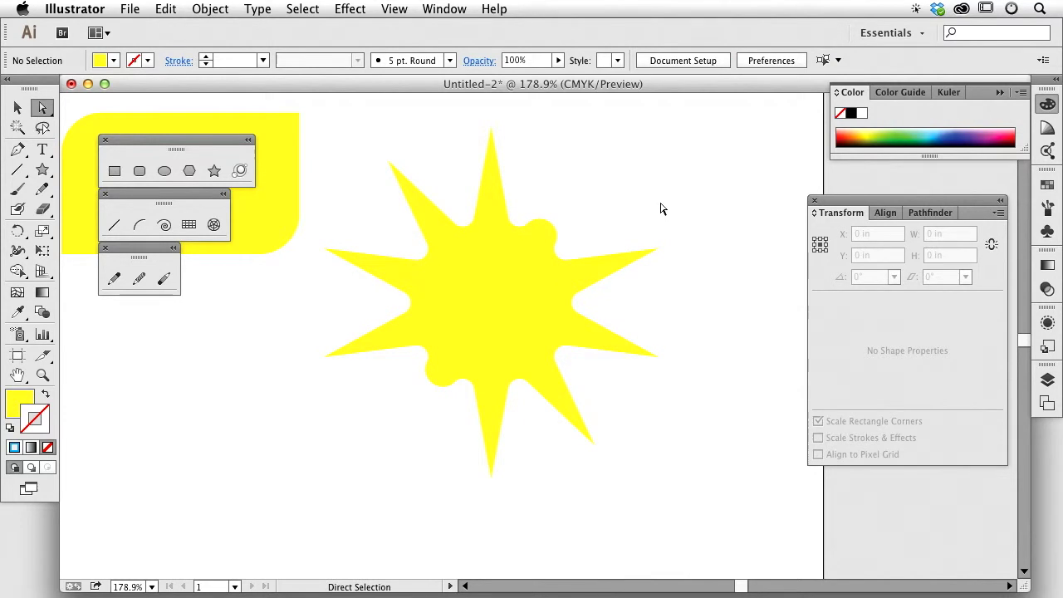
Step: Reset all the star's corners to a 0 in radius, and clear the selection for editing individual points
click(529, 302)
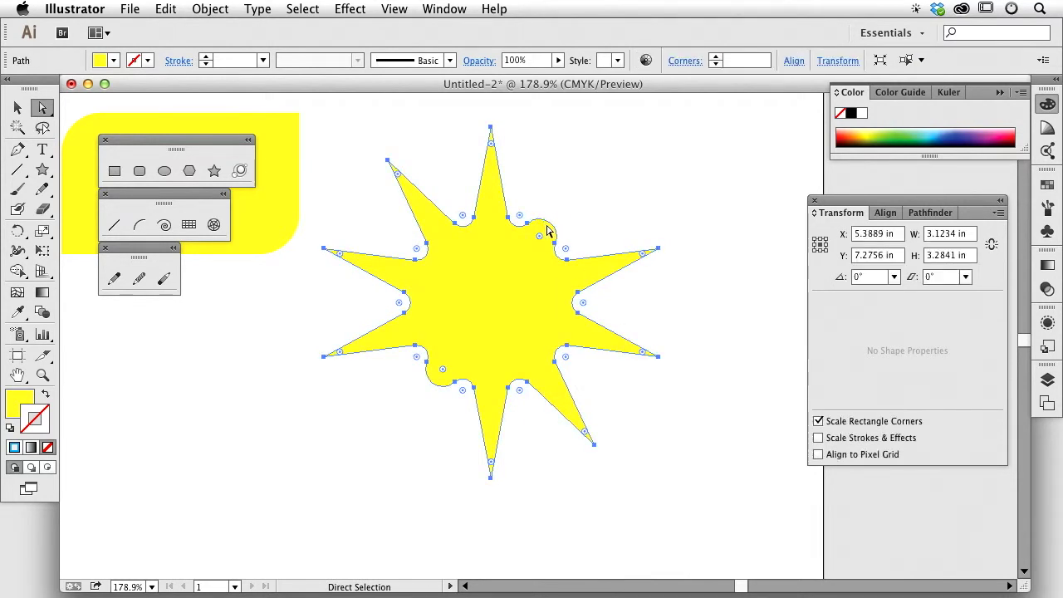
drag(548, 241, 664, 158)
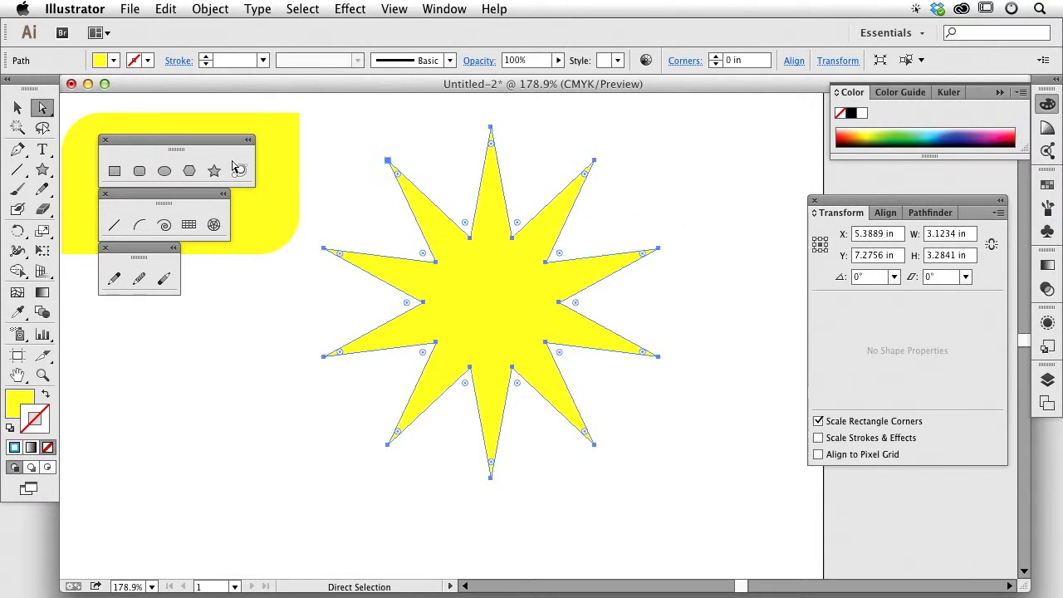
click(17, 108)
click(582, 220)
click(468, 263)
click(42, 108)
click(690, 231)
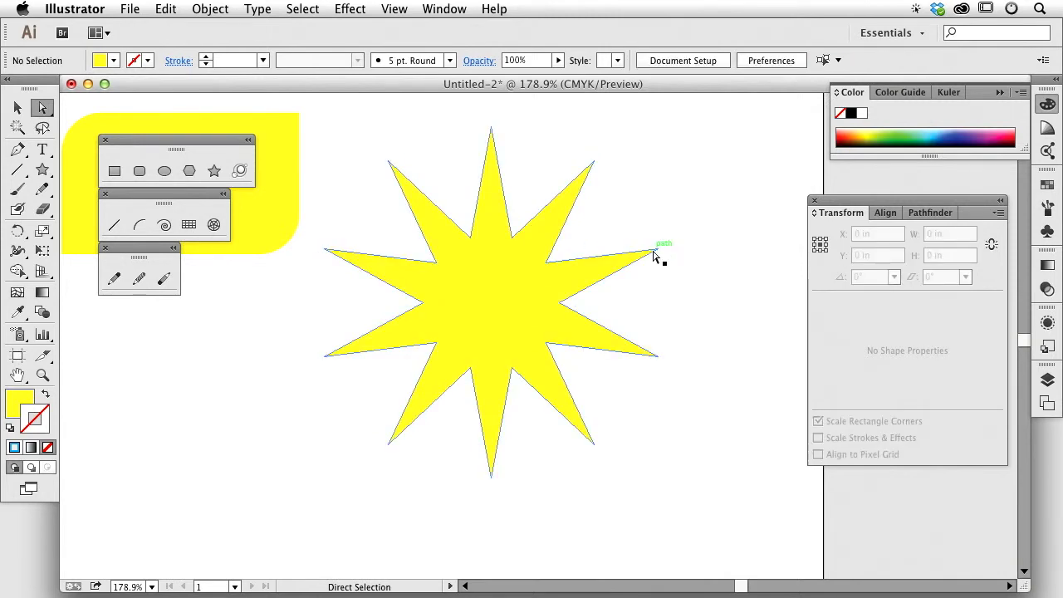
Step: Stretch the star's two right-hand points outward and pull its upper-right point in toward the centre
drag(658, 250, 723, 222)
drag(594, 161, 549, 218)
drag(657, 364, 742, 390)
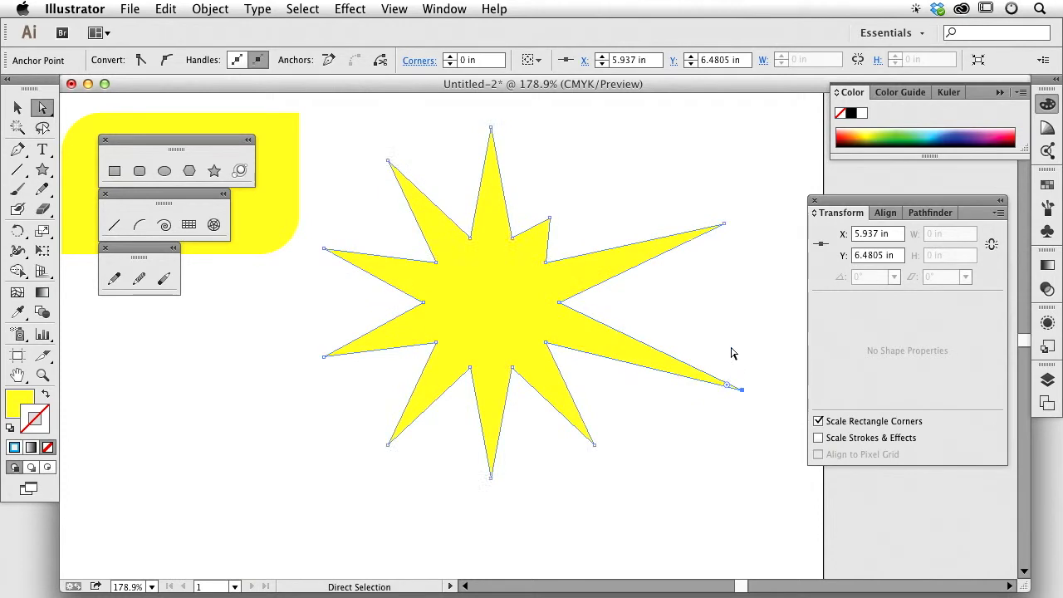
click(734, 354)
click(531, 337)
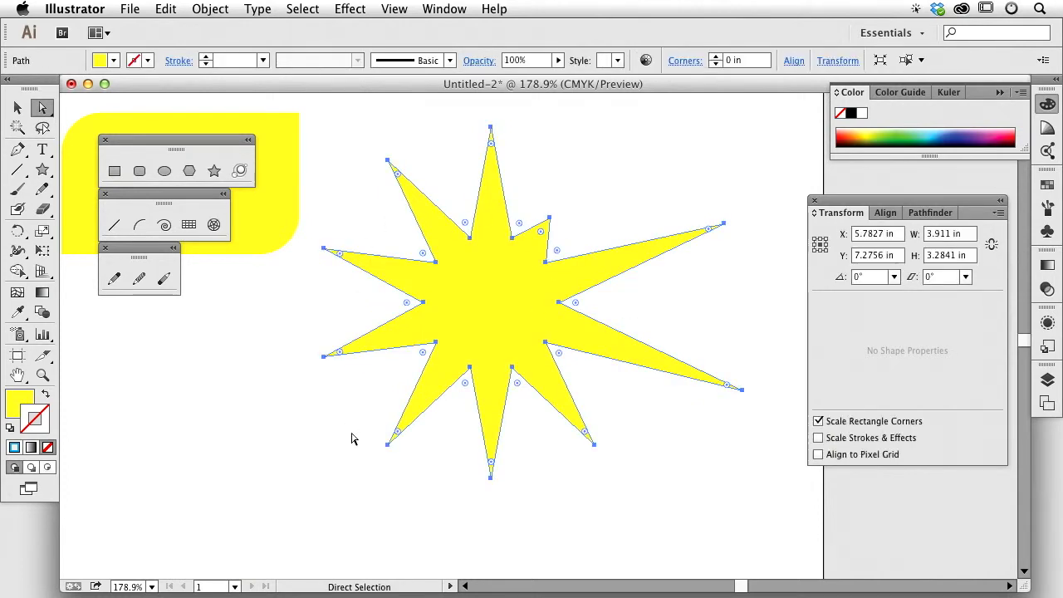
click(351, 439)
Step: Locate the Hide Corner Widget command without applying it, and pull the star's upper-right and upper-left points outward
click(393, 8)
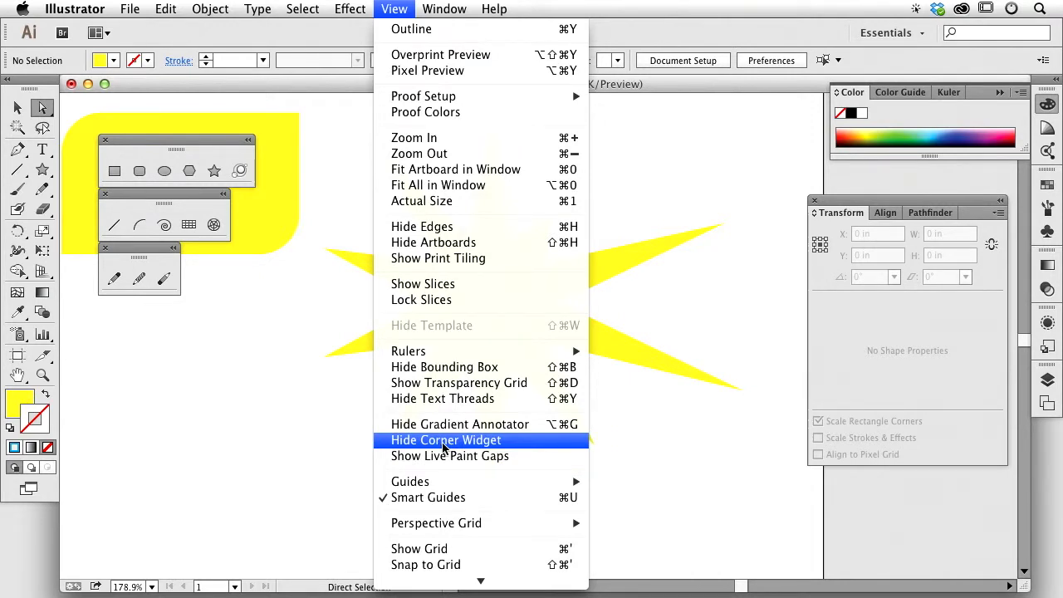
click(394, 8)
drag(548, 218, 638, 136)
drag(388, 161, 371, 135)
click(348, 233)
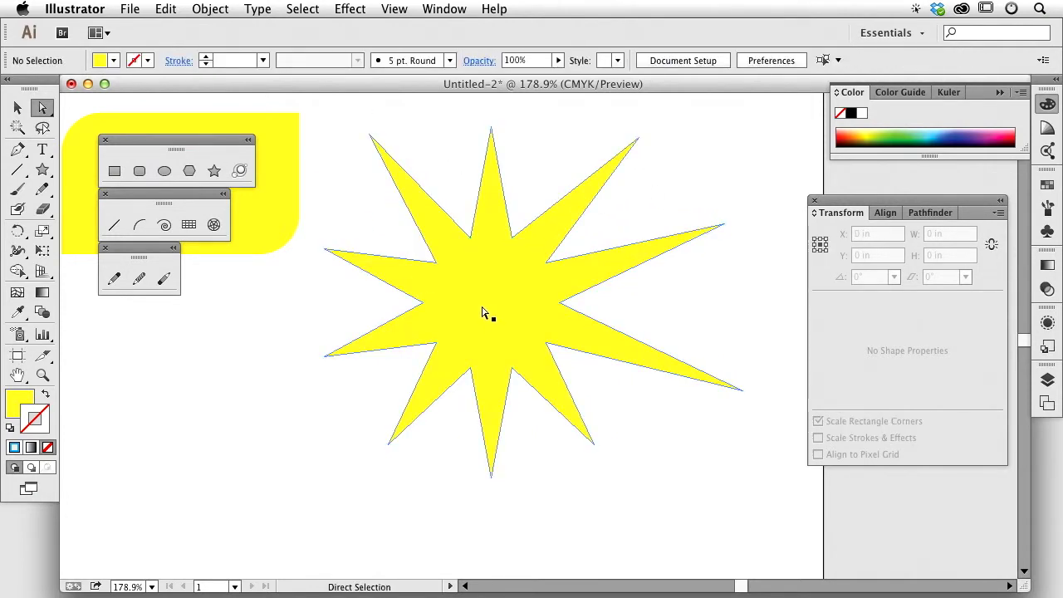
Step: Select the whole reshaped star and delete it
key(super+minus)
key(super+minus)
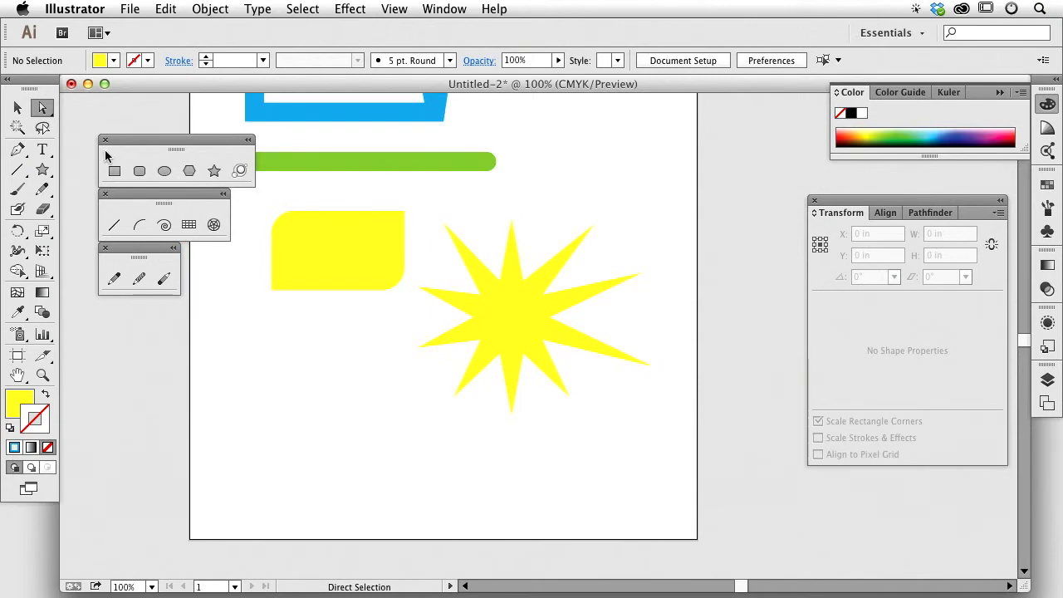
click(16, 109)
click(525, 314)
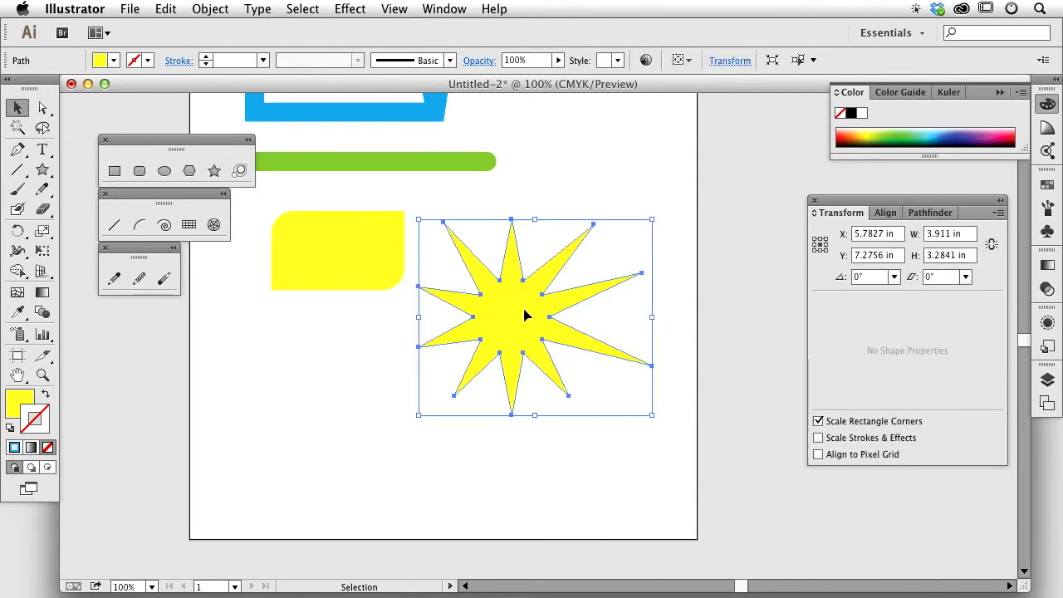
key(Delete)
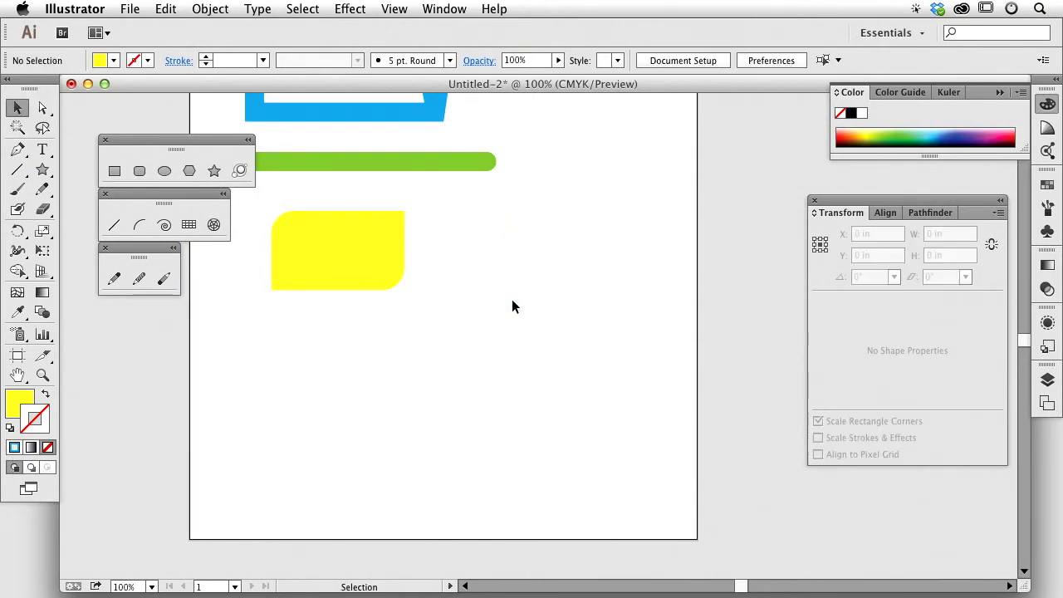
Step: Draw a star about 3.04 × 3.01 in below and beside the yellow rectangle, adding extra points while drawing
click(213, 170)
drag(525, 363, 596, 422)
key(Up)
key(Up)
key(Up)
key(Up)
key(Up)
key(Up)
key(Up)
Step: Round all corners of the many-pointed star to form a gear-like edge, and delete the shape
click(42, 107)
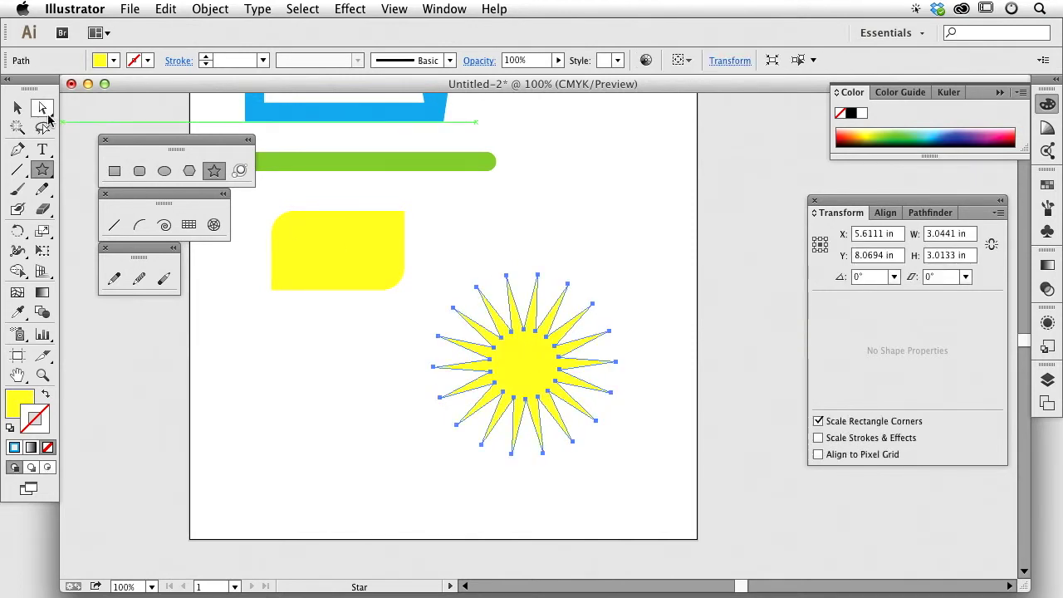
drag(538, 272, 531, 301)
click(643, 340)
click(662, 411)
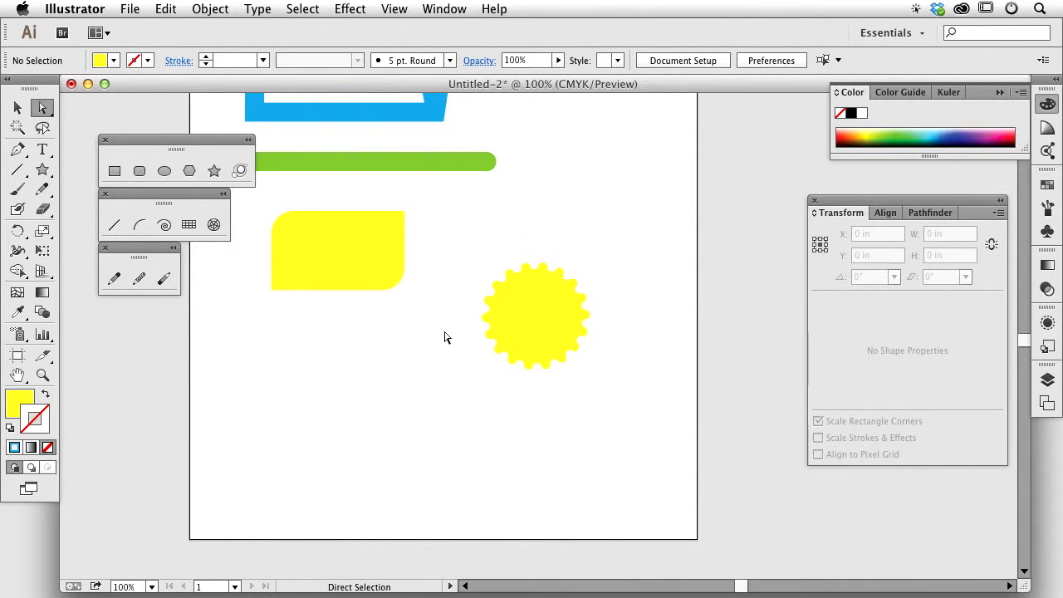
click(17, 107)
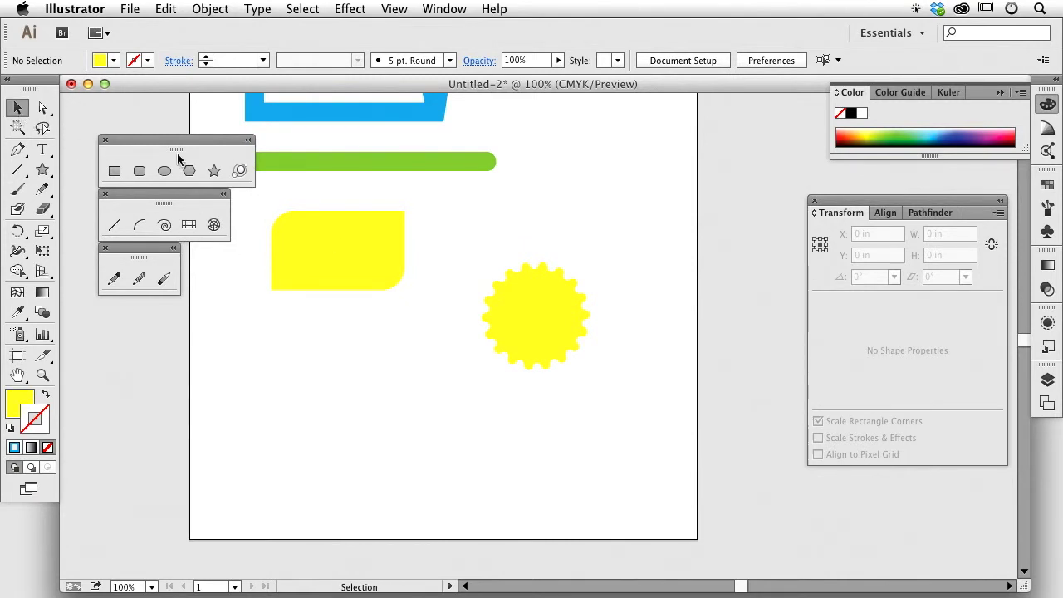
click(564, 325)
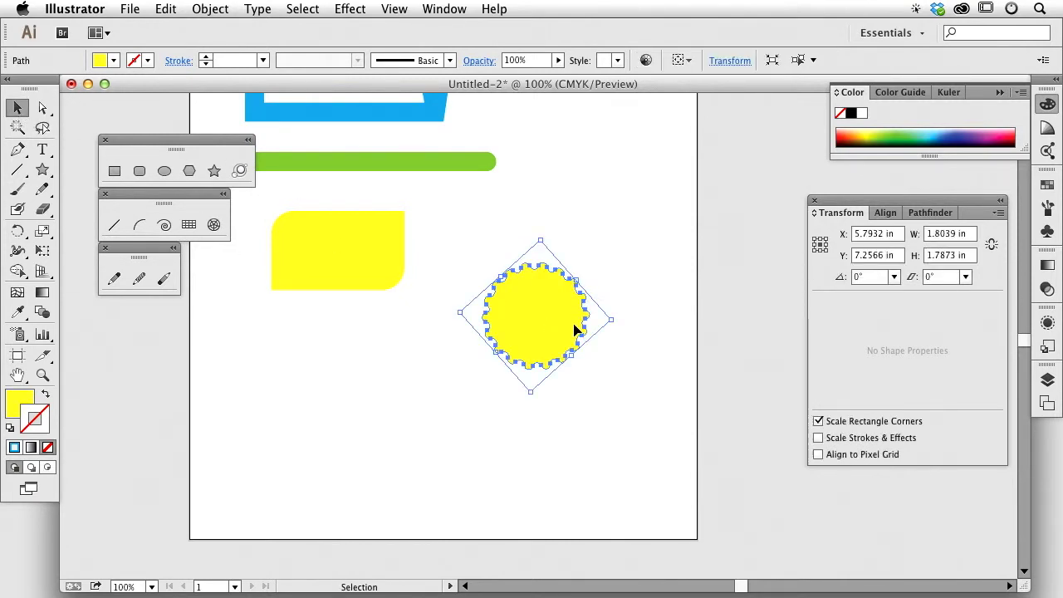
key(Delete)
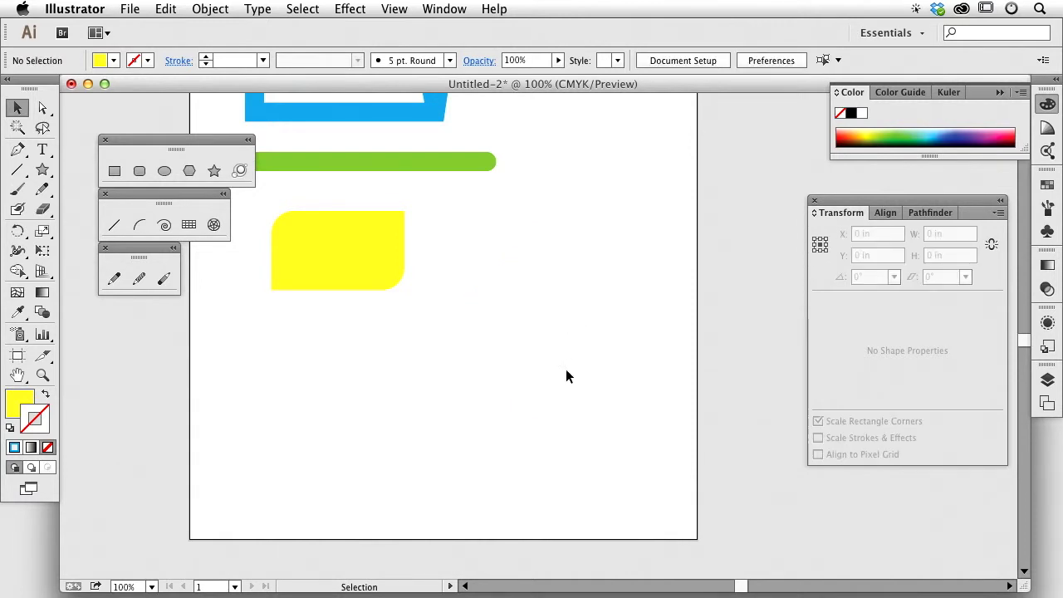
Step: Give the yellow rectangle a 1 pt black stroke and move it to about X 2.94 in, Y 6.65 in
drag(338, 255, 364, 252)
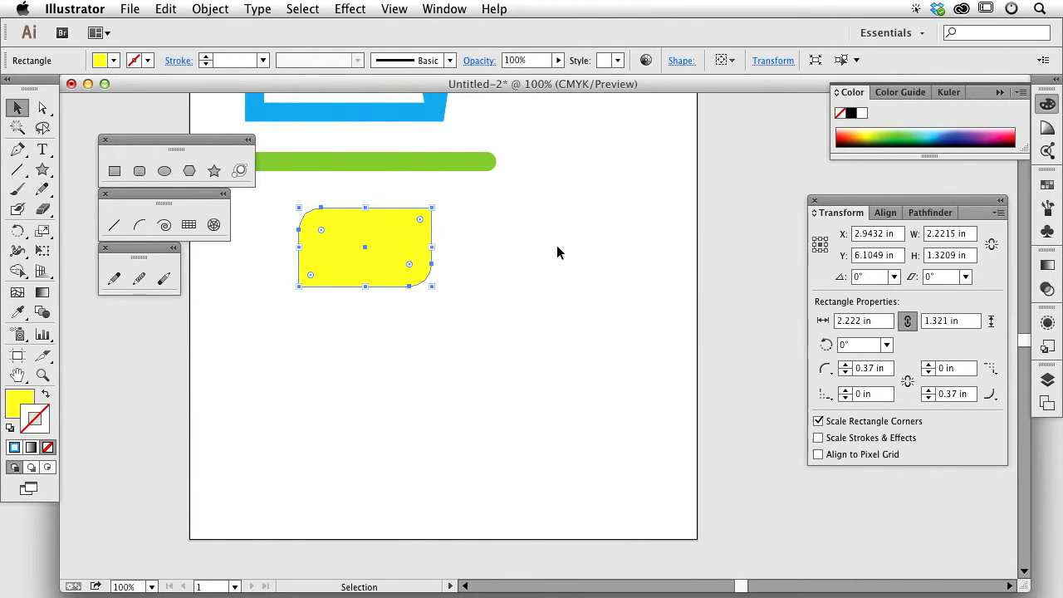
click(901, 145)
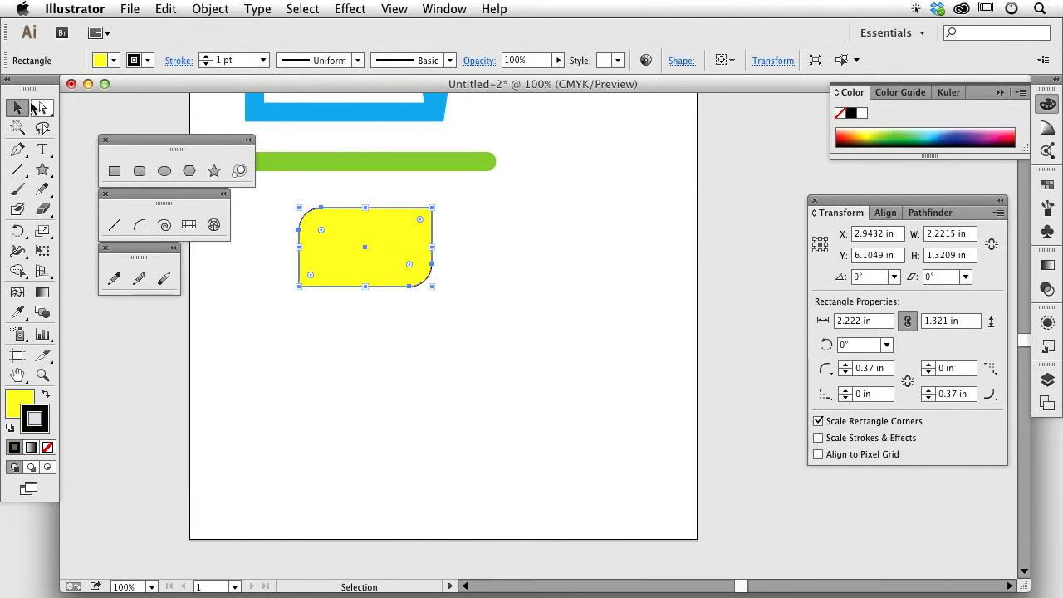
drag(365, 242, 366, 274)
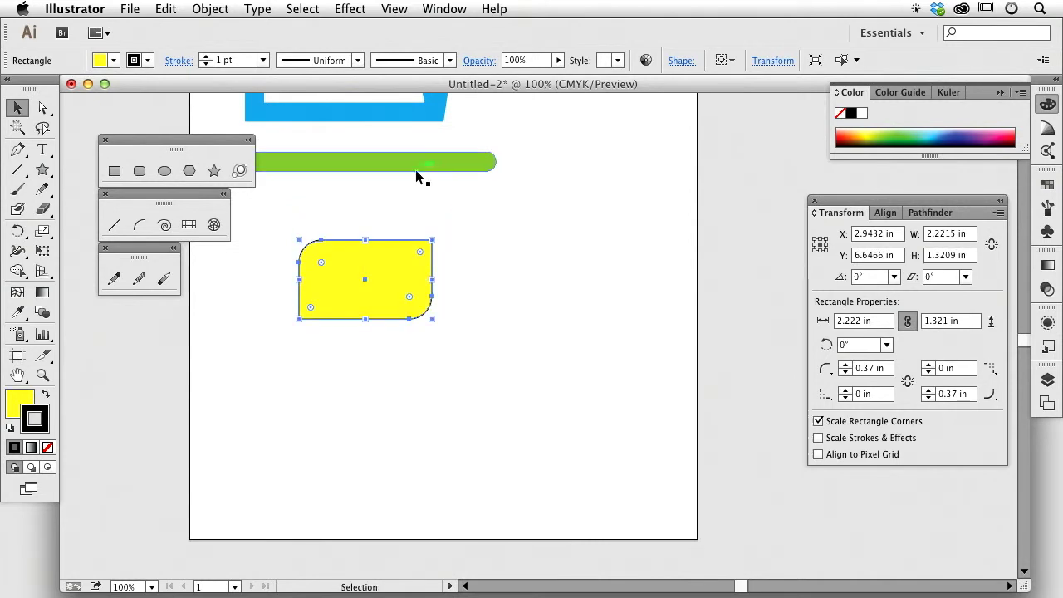
Step: Move the green bar down to about X 2.94 in, Y 5.08 in, centred above the yellow rectangle
click(422, 166)
drag(450, 168, 456, 193)
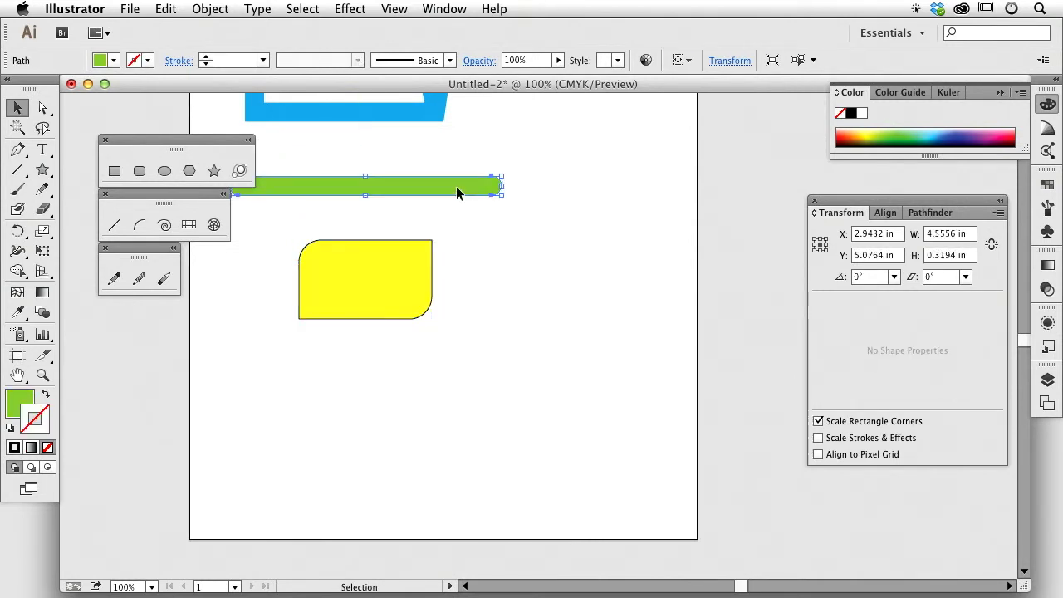
Step: Select the yellow rectangle and sample the green bar's fill and stroke onto it with the Eyedropper tool
click(392, 268)
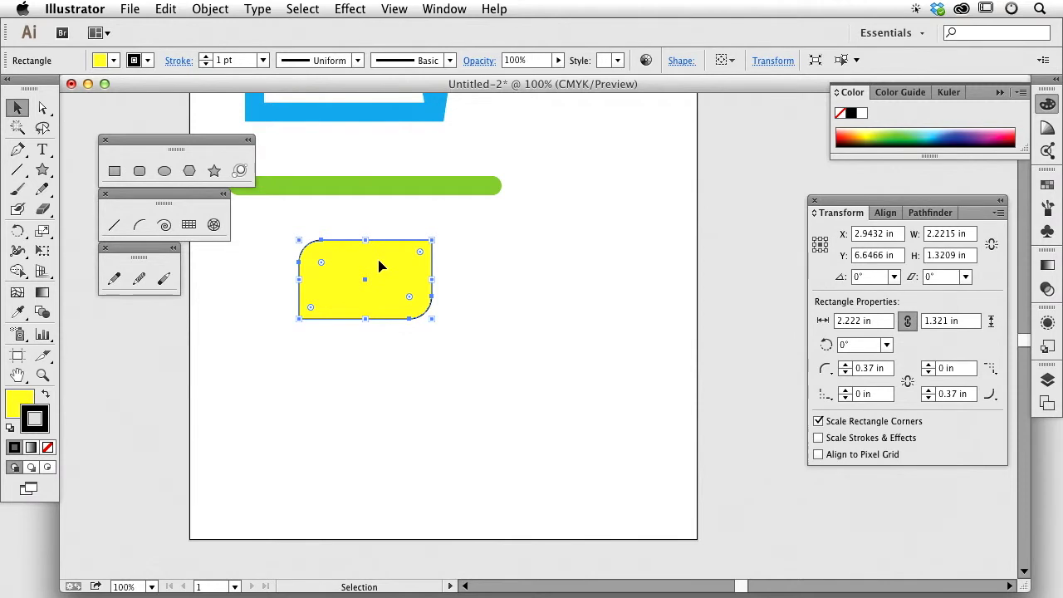
click(21, 401)
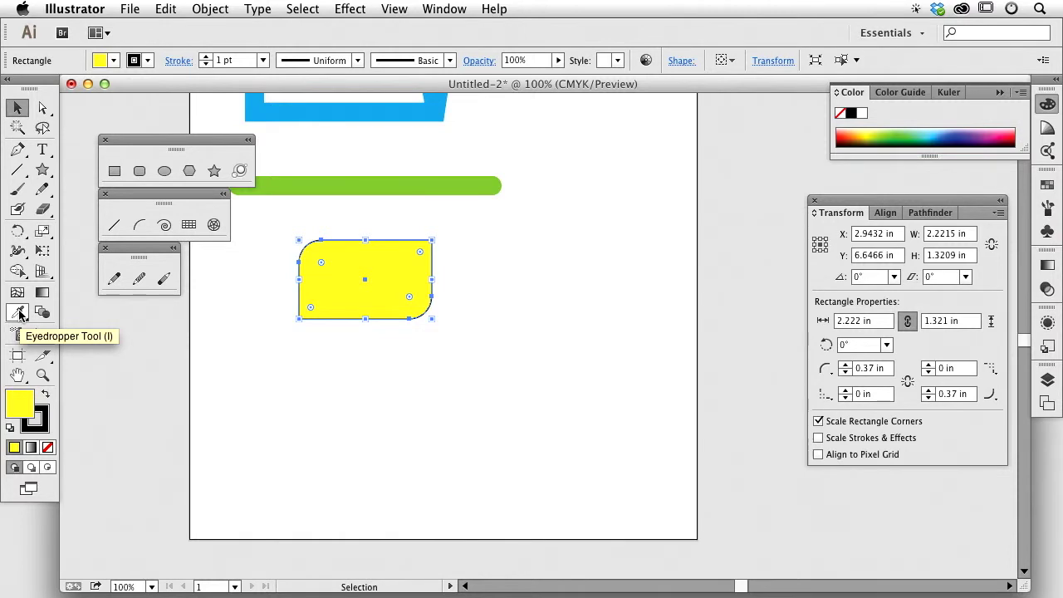
click(20, 312)
click(338, 179)
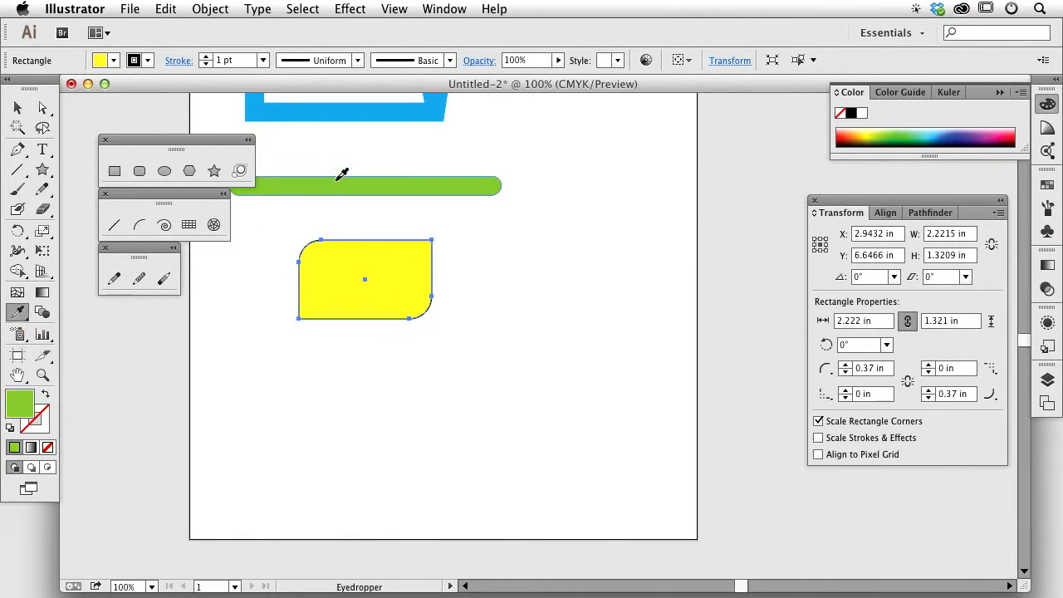
Step: Try the fills and strokes of the solid blue frame, the green bar and the 9 pt blue outlined frame on the rectangle with the Eyedropper
click(374, 117)
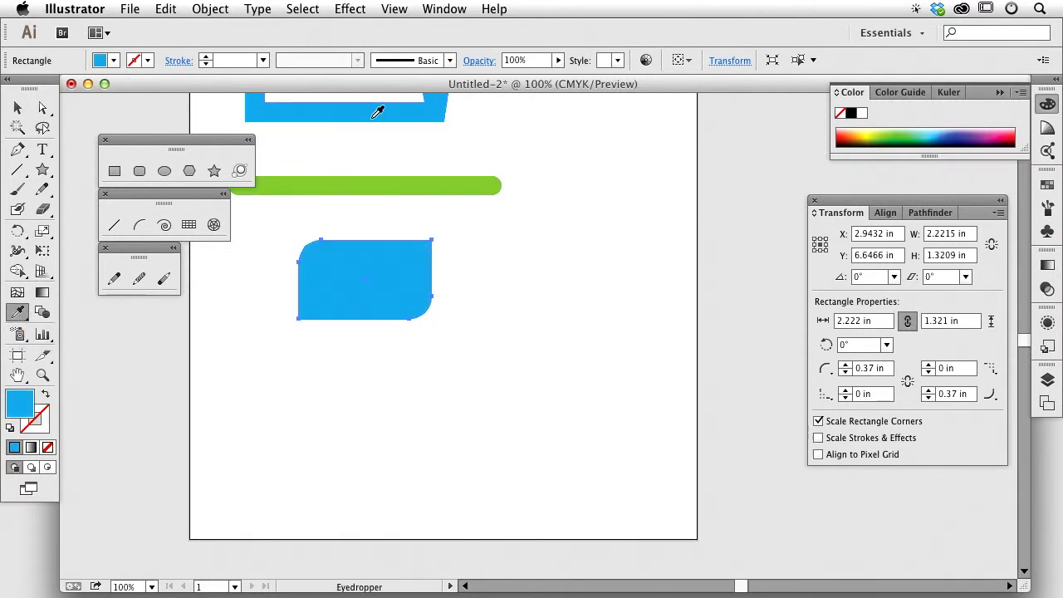
click(371, 182)
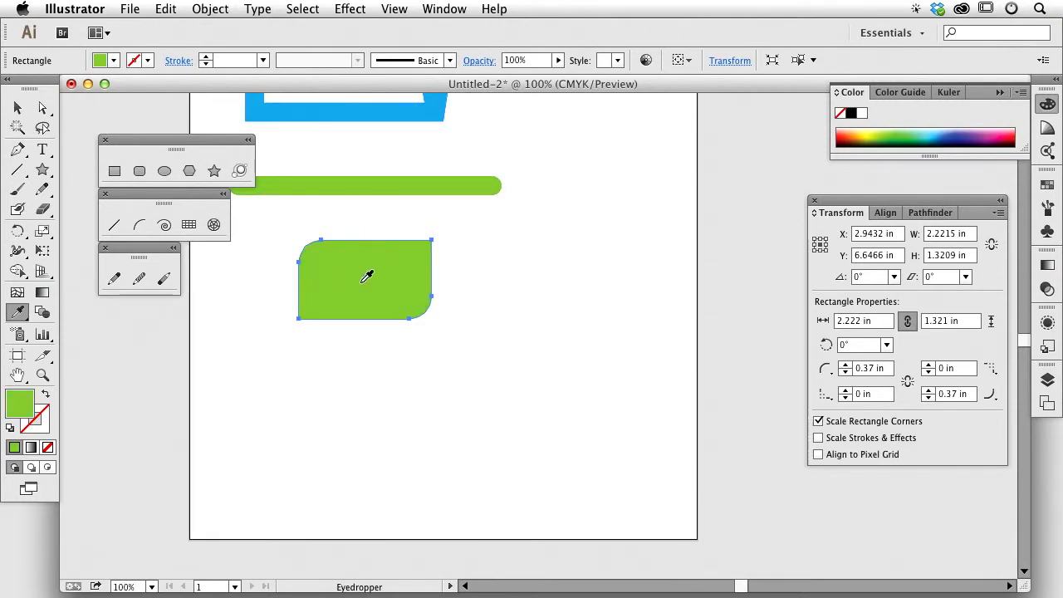
scroll(475, 240, up, 6)
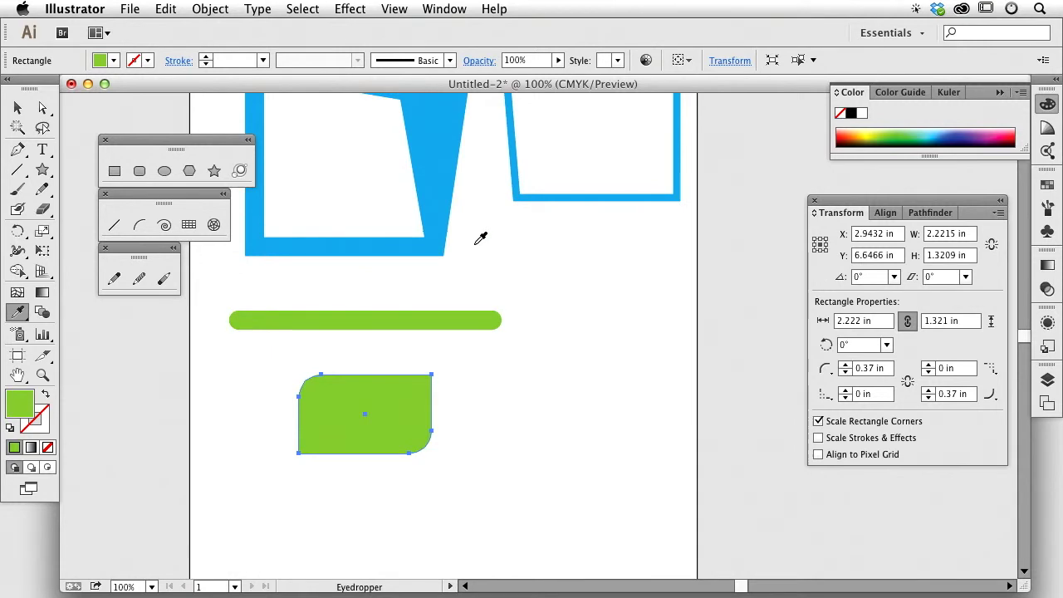
click(531, 196)
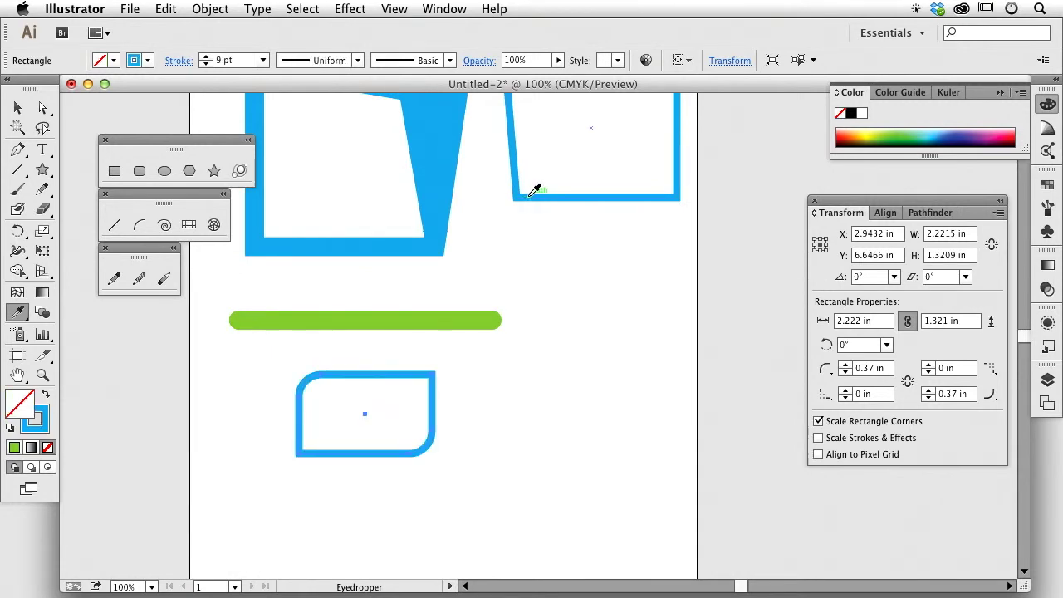
Step: Sample the solid blue frame and finally the green bar onto the rectangle, giving it a green fill and no stroke
scroll(629, 189, up, 1)
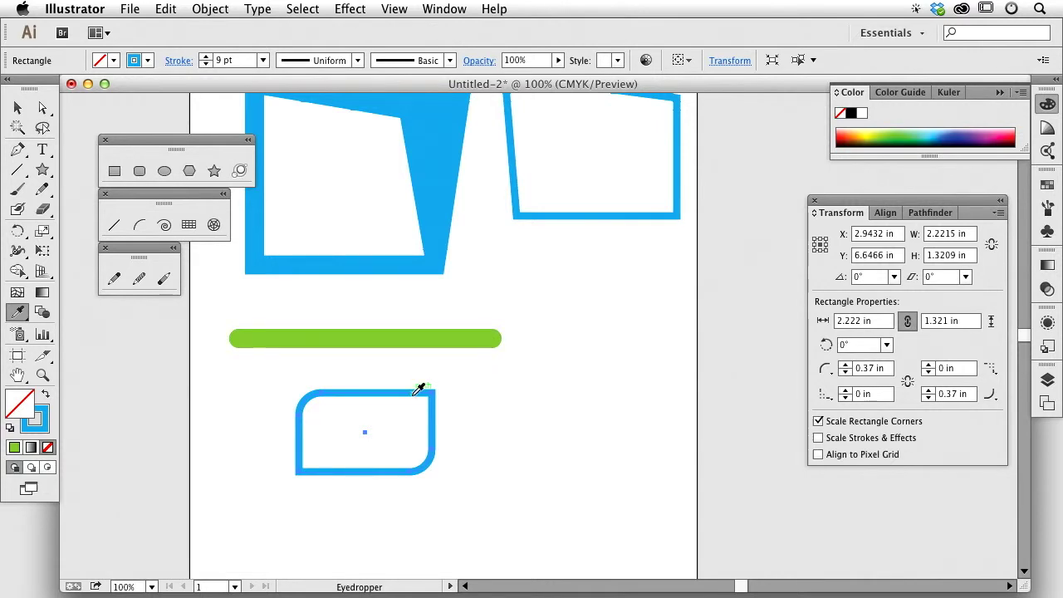
click(410, 338)
click(432, 239)
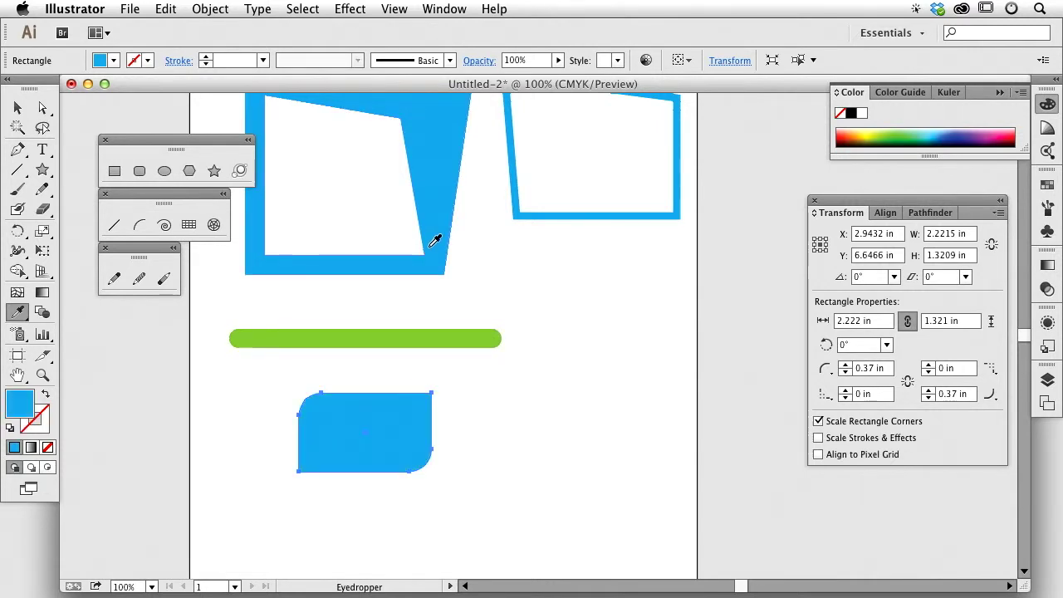
click(434, 336)
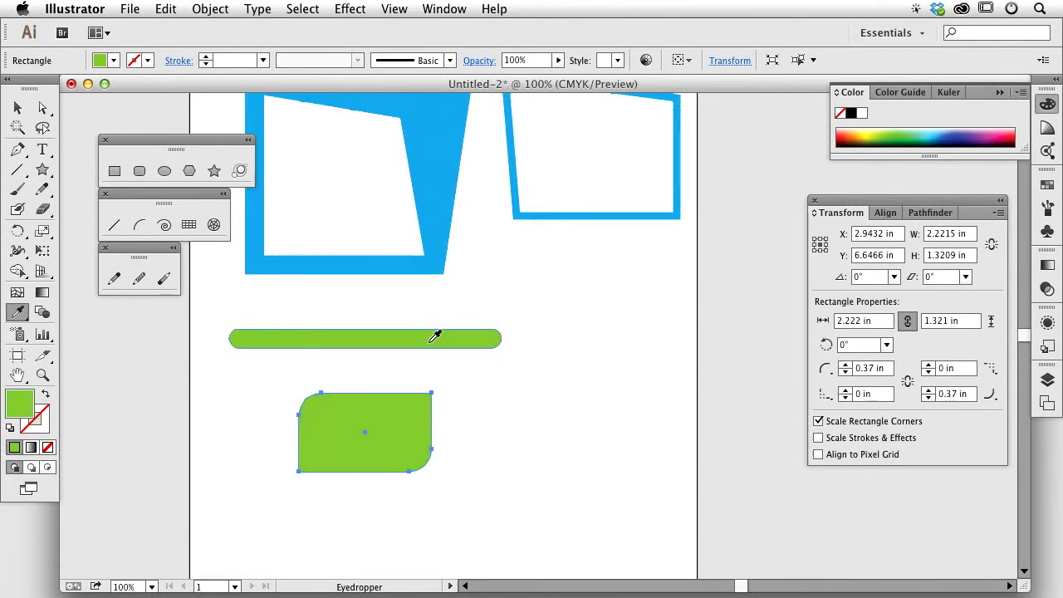
Step: Move the green rectangle to about X 2.94 in, Y 6.37 in, centred below the green bar
click(17, 107)
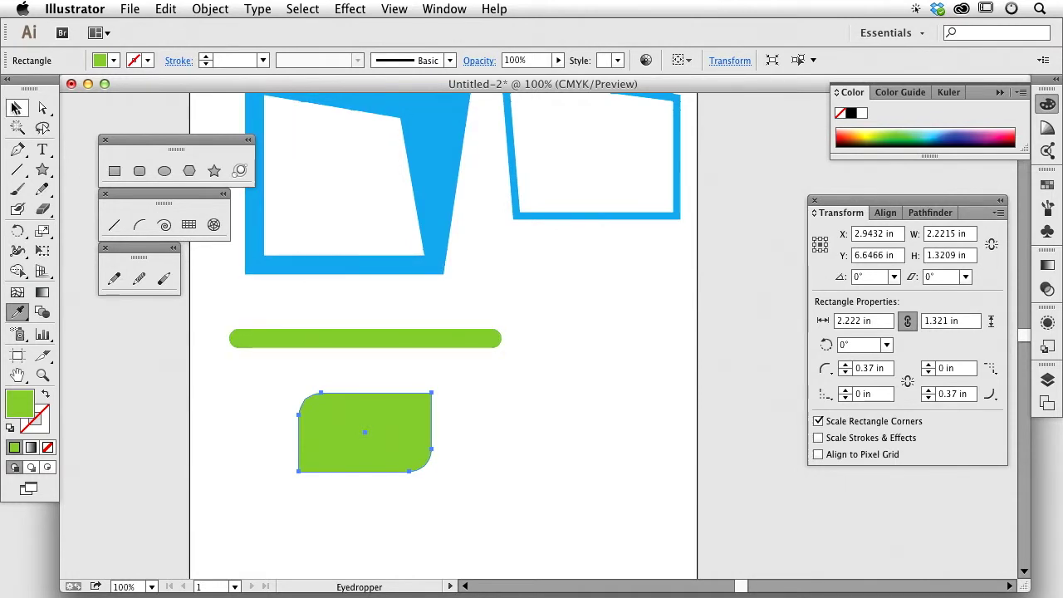
drag(368, 423, 406, 412)
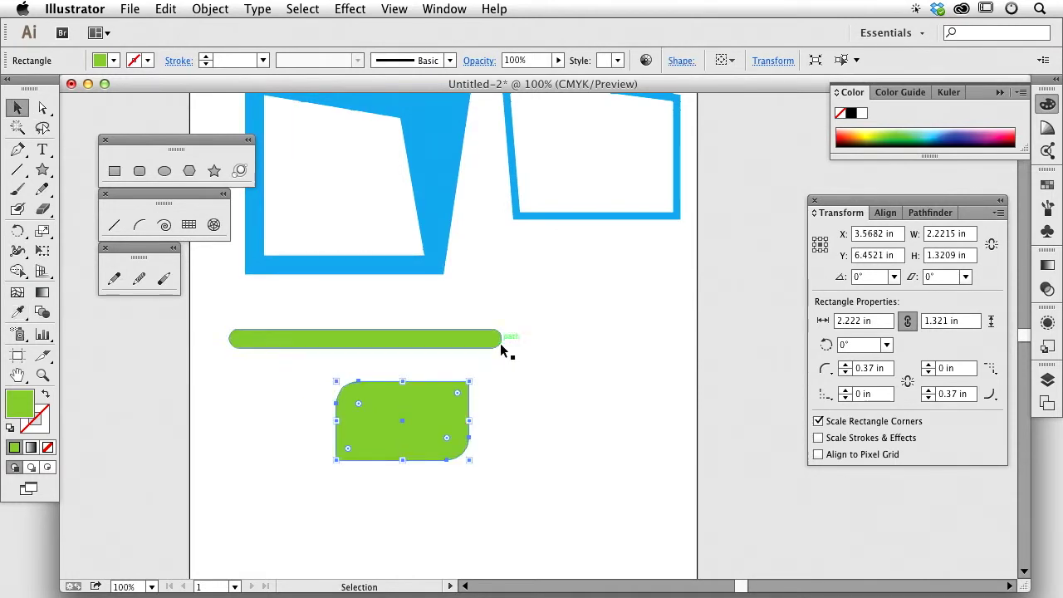
click(553, 259)
drag(394, 416, 358, 411)
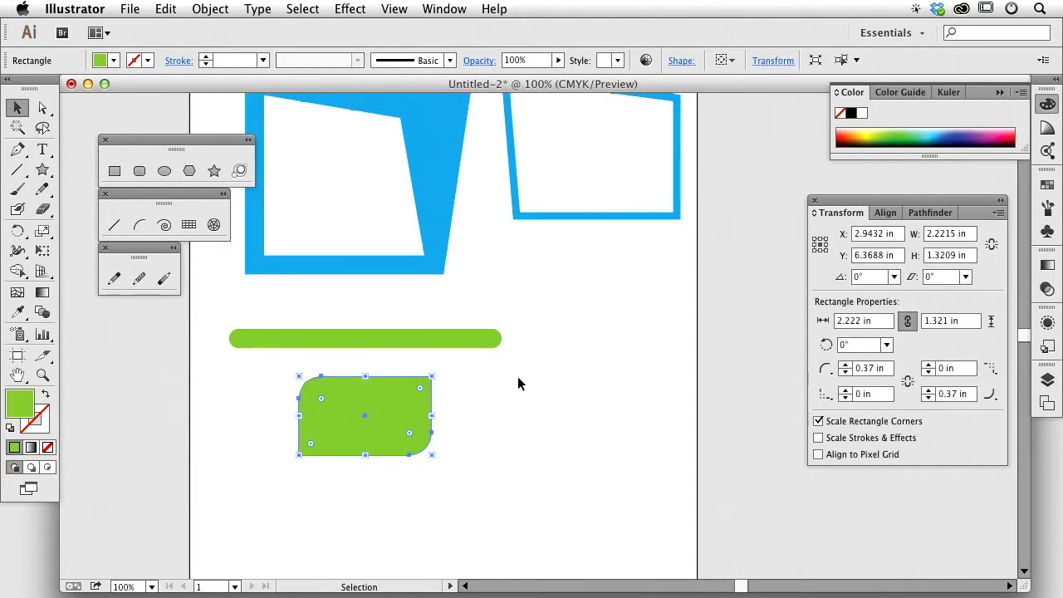
Step: Delete the blue outlined frame and the solid blue frame above the green shapes
click(448, 342)
click(585, 285)
drag(600, 277, 539, 203)
key(Delete)
click(430, 237)
key(Delete)
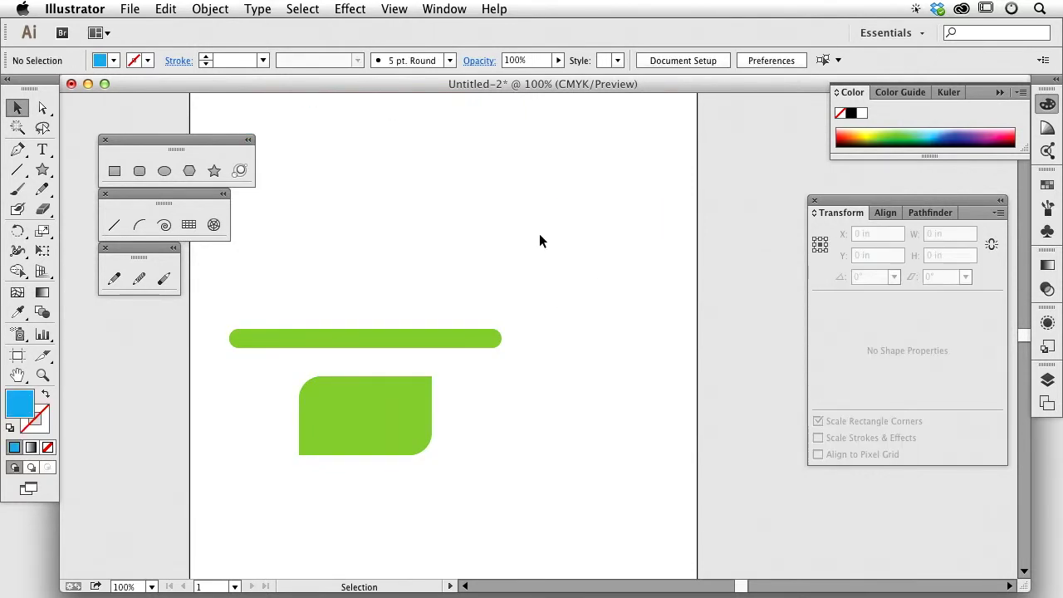
Step: Move the green bar up over open space and scale it down to about 2.28 in wide by 0.16 in high
drag(452, 341, 510, 244)
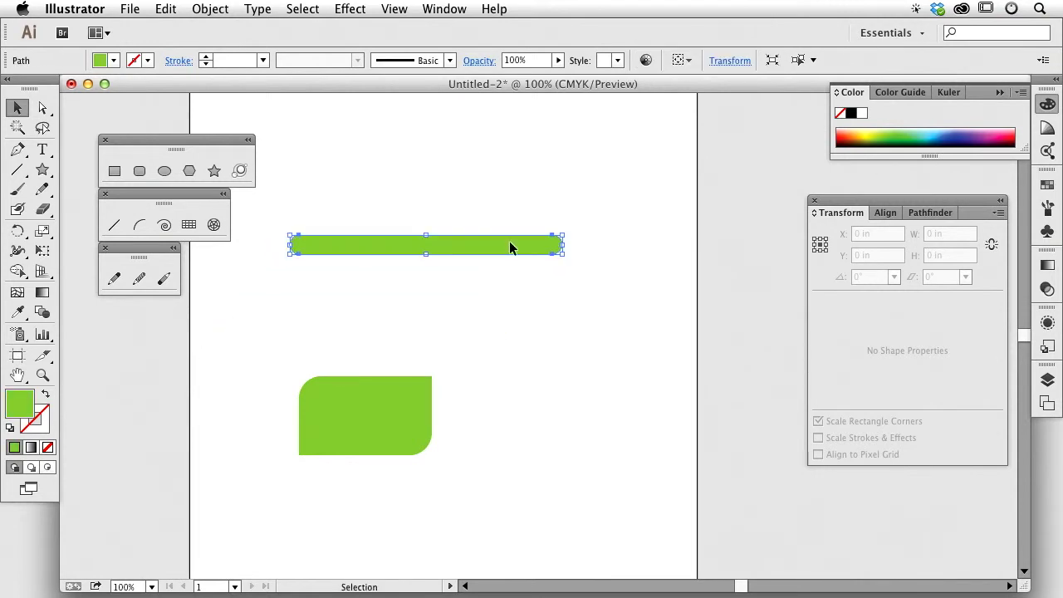
drag(290, 256, 426, 244)
Step: Move the green rectangle up to about X 3.07 in, Y 5.12 in, and deselect it
click(428, 378)
click(406, 387)
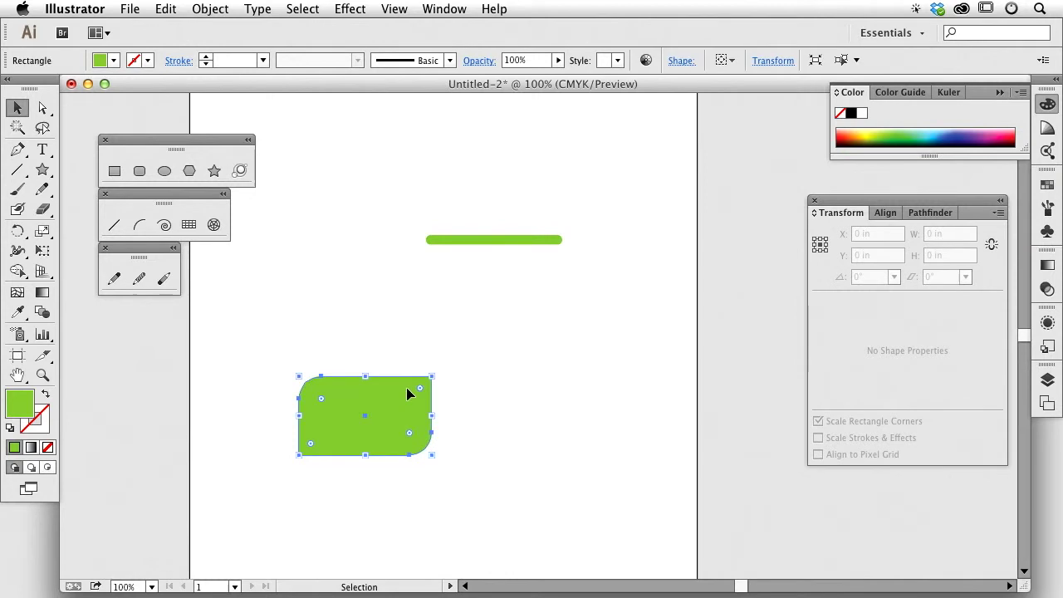
drag(390, 410, 399, 338)
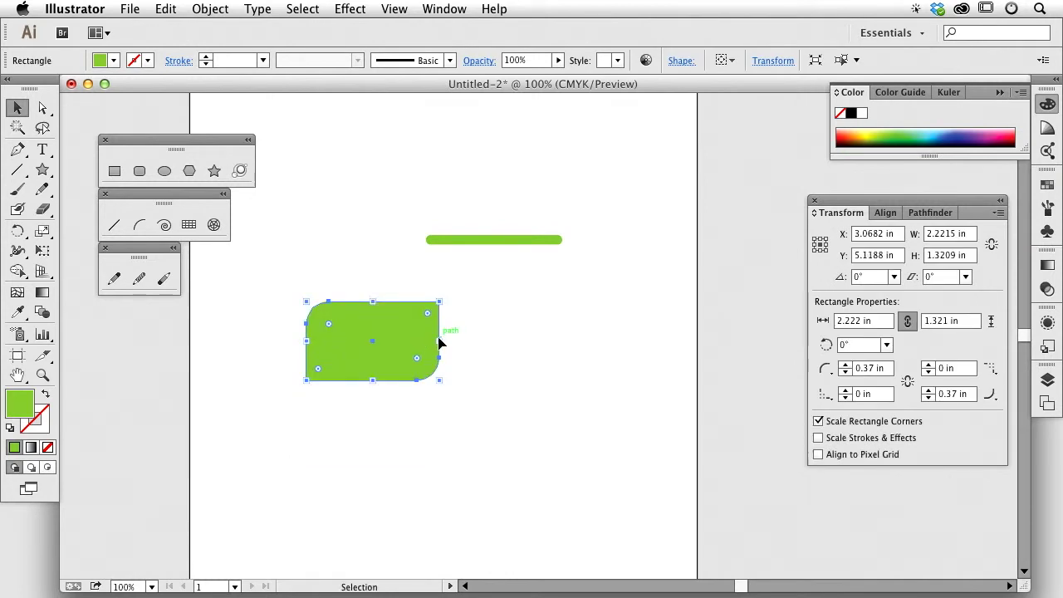
click(467, 275)
Step: Copy and paste the green rectangle, reposition the pasted copy, and delete that copy
click(371, 321)
key(super+c)
key(super+v)
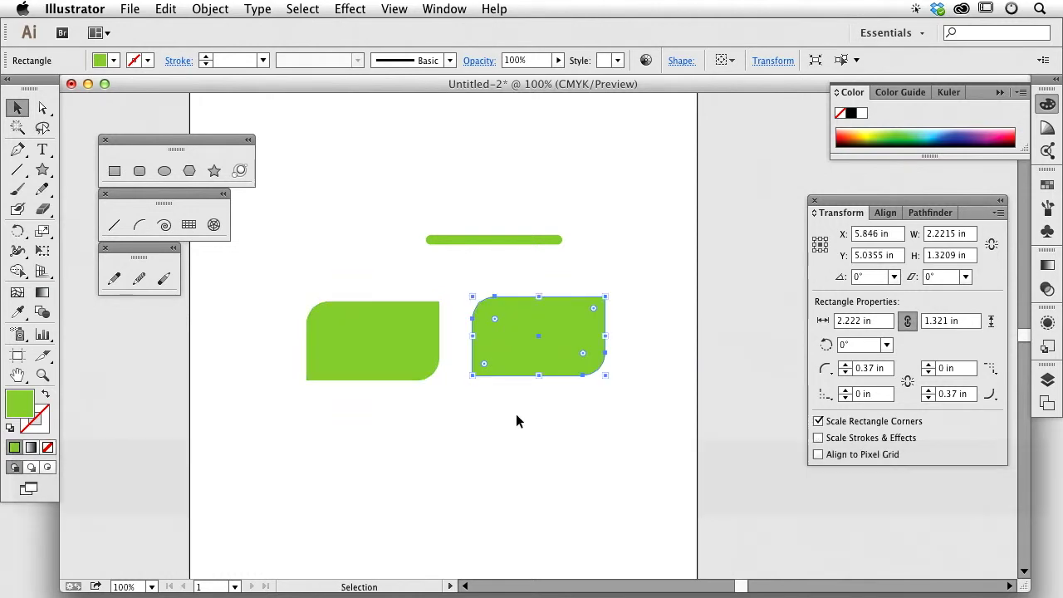
click(544, 432)
drag(540, 368, 563, 393)
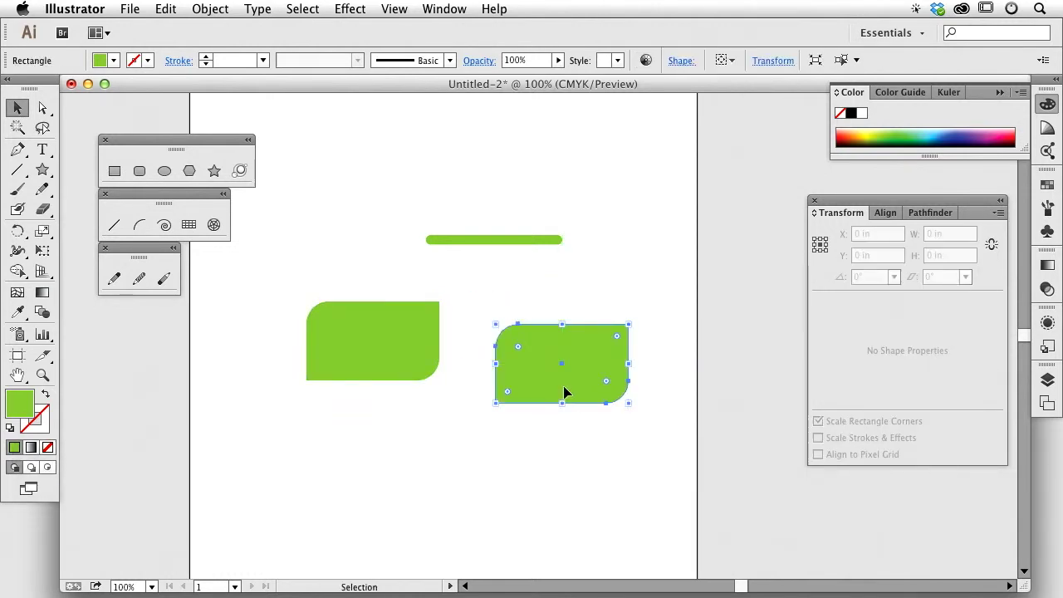
key(Delete)
Step: Paste the copied rectangle into the empty area outside the artboard and delete it
drag(560, 394, 265, 413)
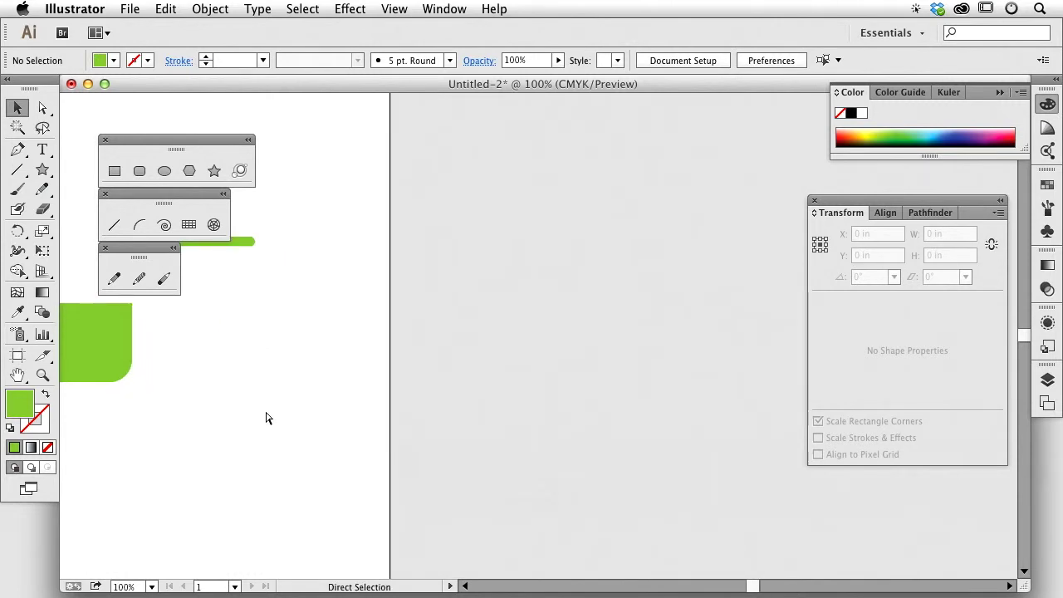
key(super+v)
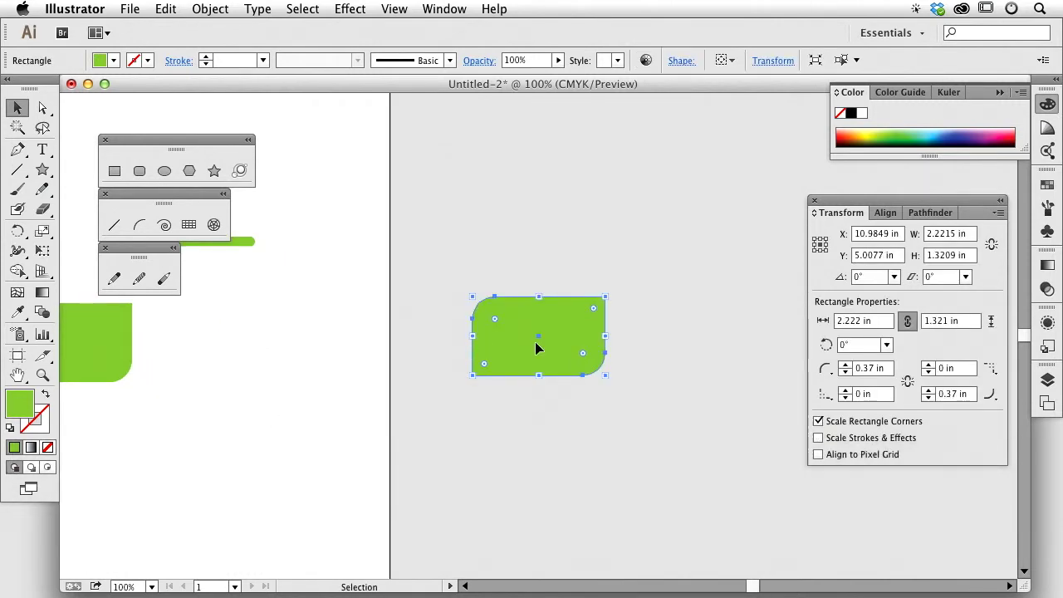
key(Delete)
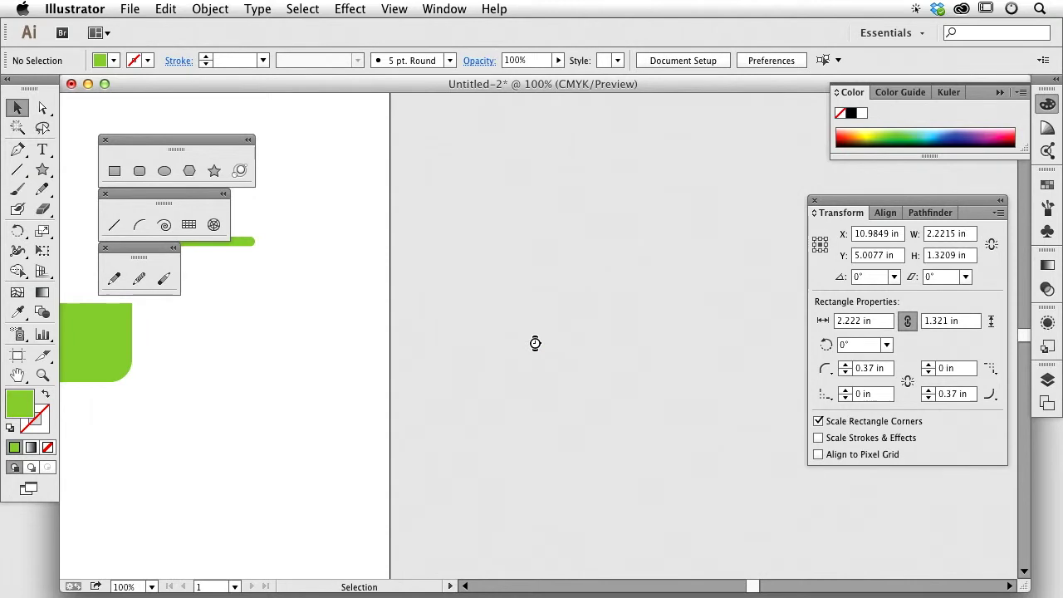
Step: Duplicate the green rectangle up to about X 1.96 in, Y 3.23 in, and rotate the copy 90°
drag(285, 361, 630, 346)
click(501, 347)
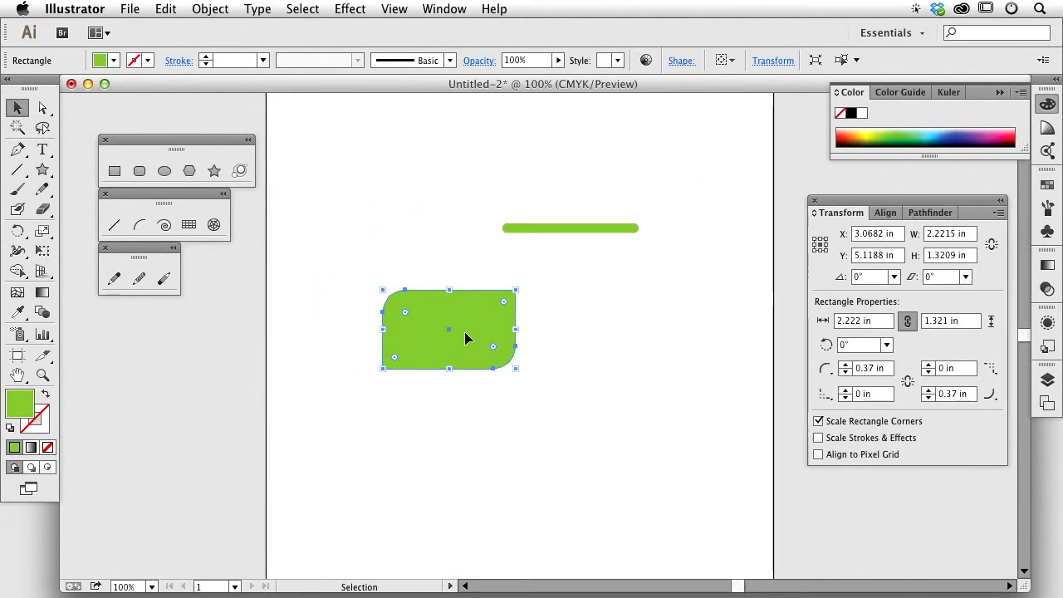
key(alt)
drag(460, 327, 396, 222)
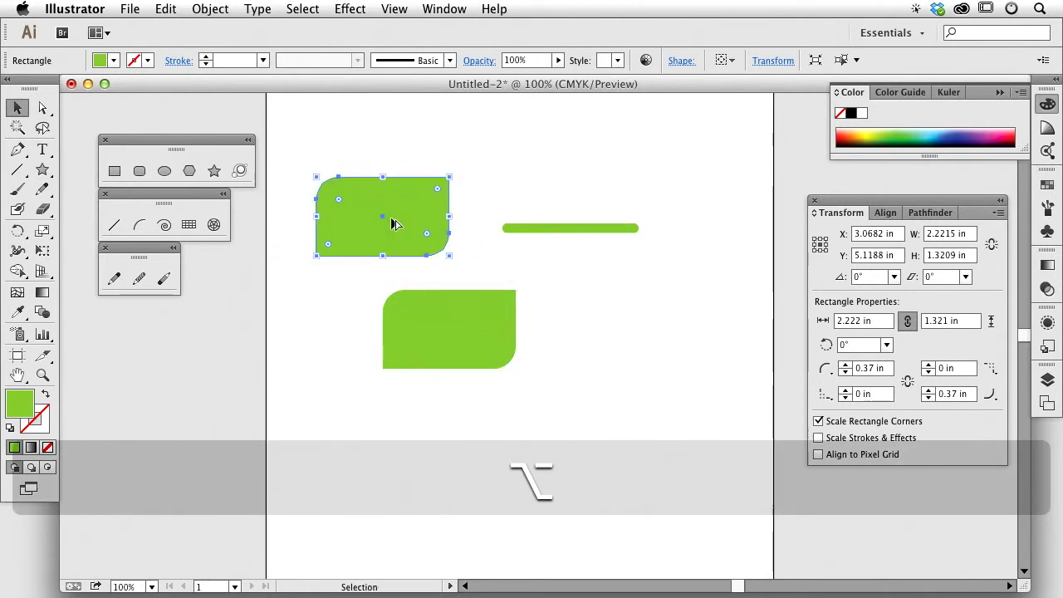
key(alt)
key(alt)
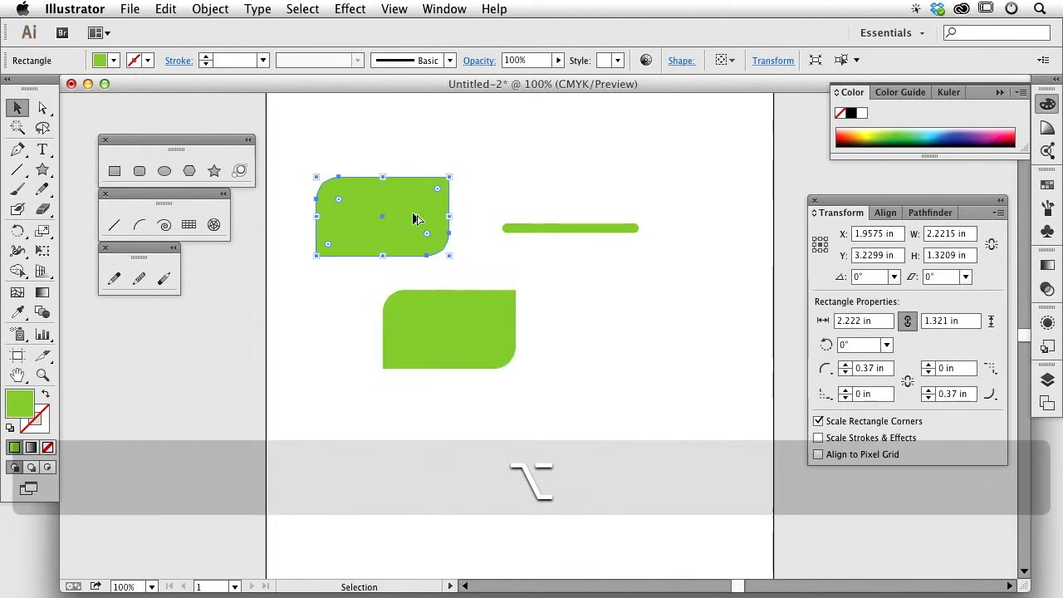
key(alt)
key(alt)
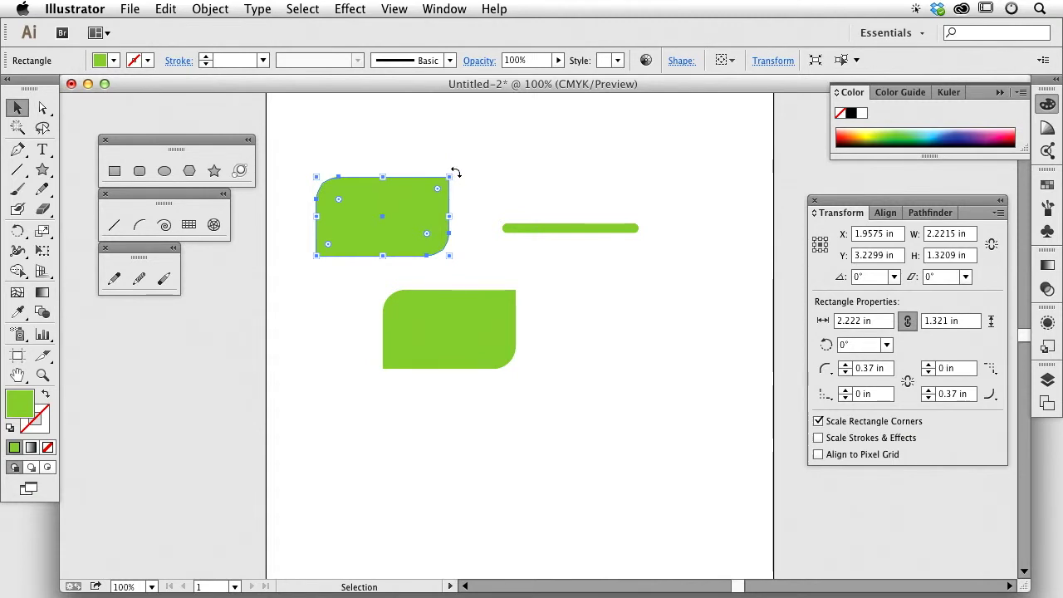
drag(454, 172, 341, 147)
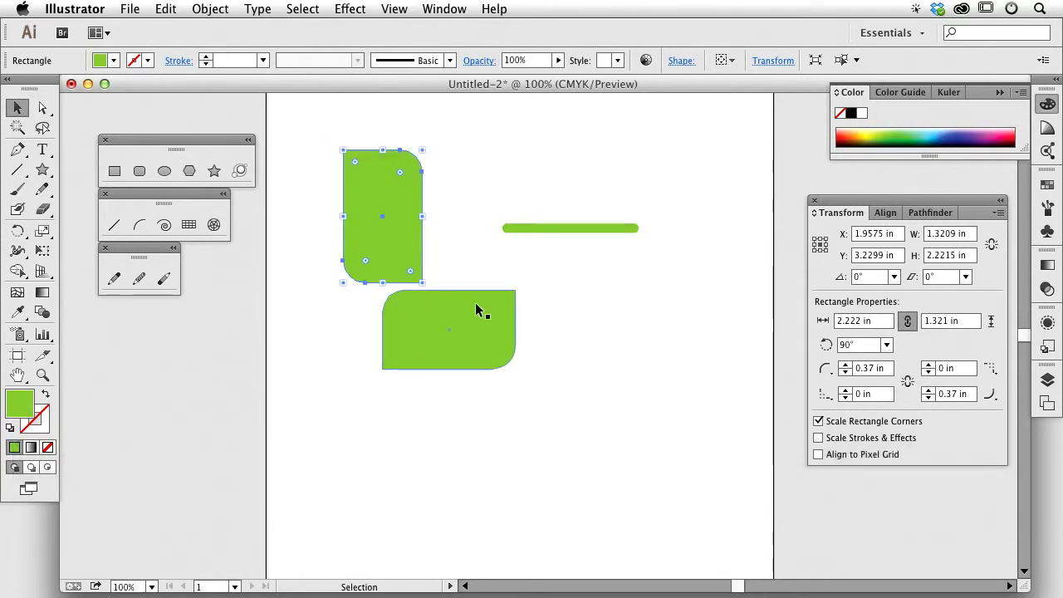
Step: Move the original rectangle beside the rotated copy at about X 3.89 in, Y 3.68 in, and the green bar to about X 6.68 in, Y 6.47 in
drag(527, 235, 623, 265)
drag(428, 342, 477, 255)
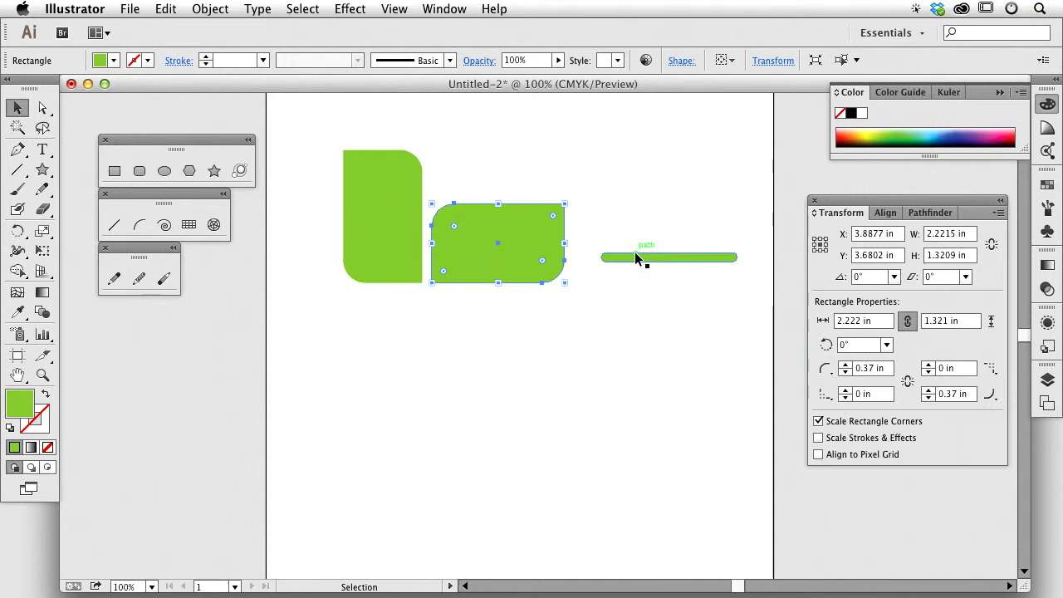
drag(642, 257, 638, 410)
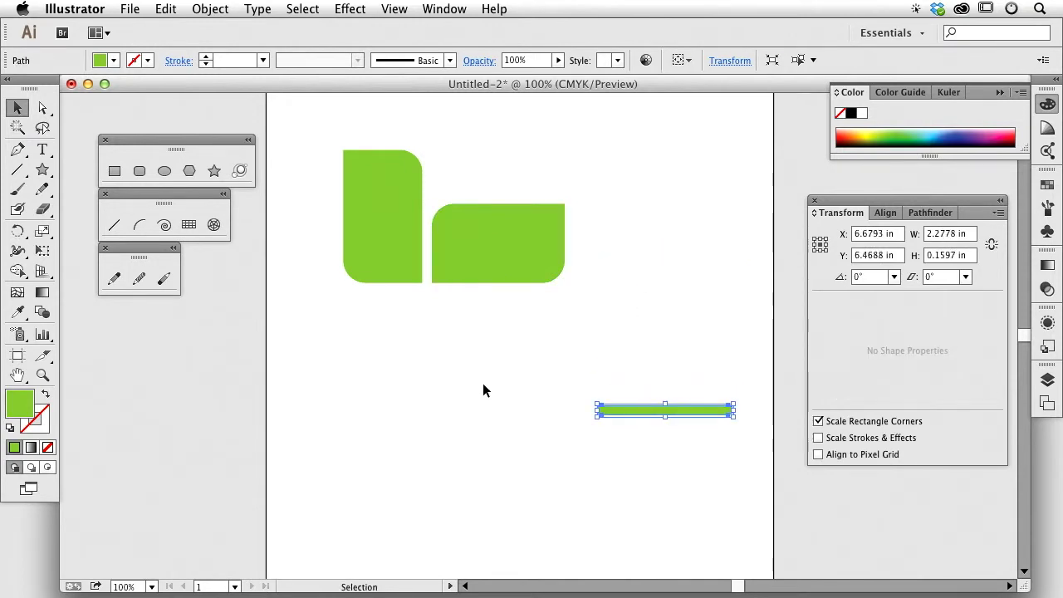
click(480, 375)
Step: Move the horizontal rectangle slightly away from the rotated copy to about X 3.96 in, keeping their bottom edges aligned
click(484, 276)
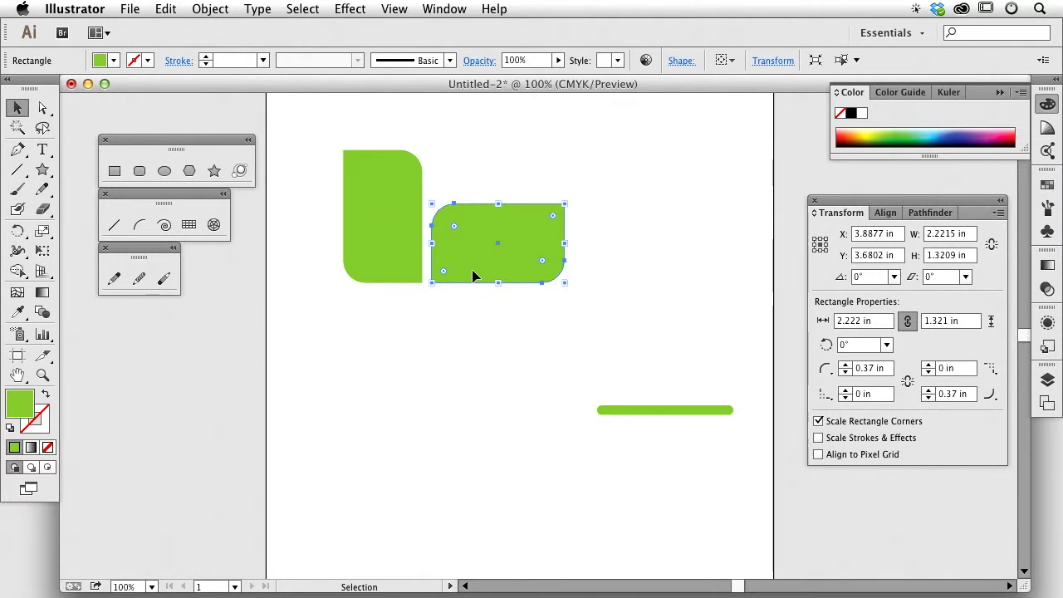
click(470, 405)
mouse_move(462, 247)
mouse_down()
mouse_move(485, 251)
mouse_move(462, 249)
mouse_move(443, 434)
mouse_move(463, 253)
mouse_up()
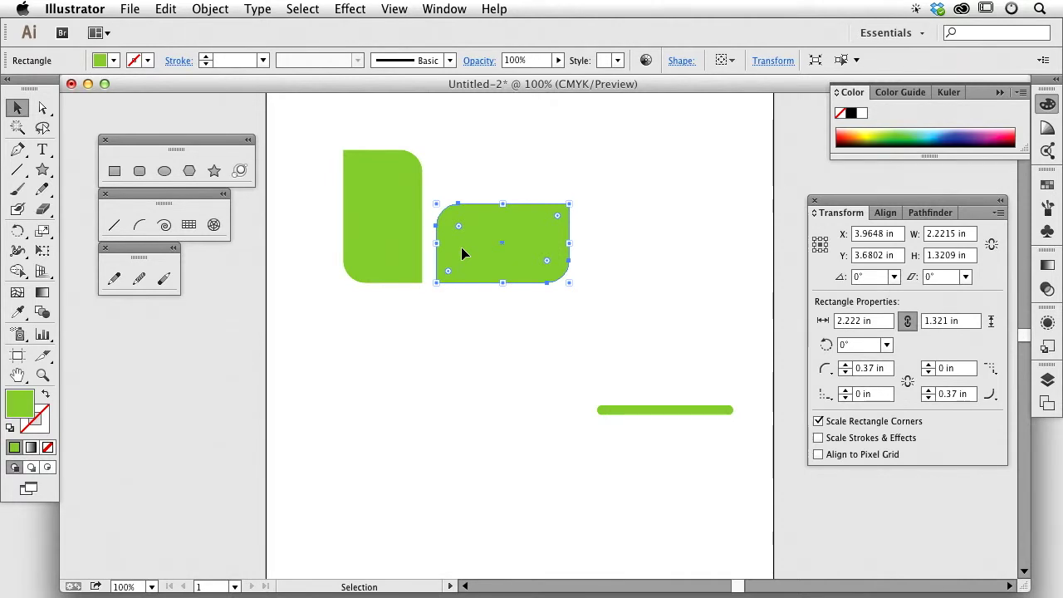
Step: Check whether Smart Guides are enabled for the document view
click(394, 10)
mouse_move(418, 487)
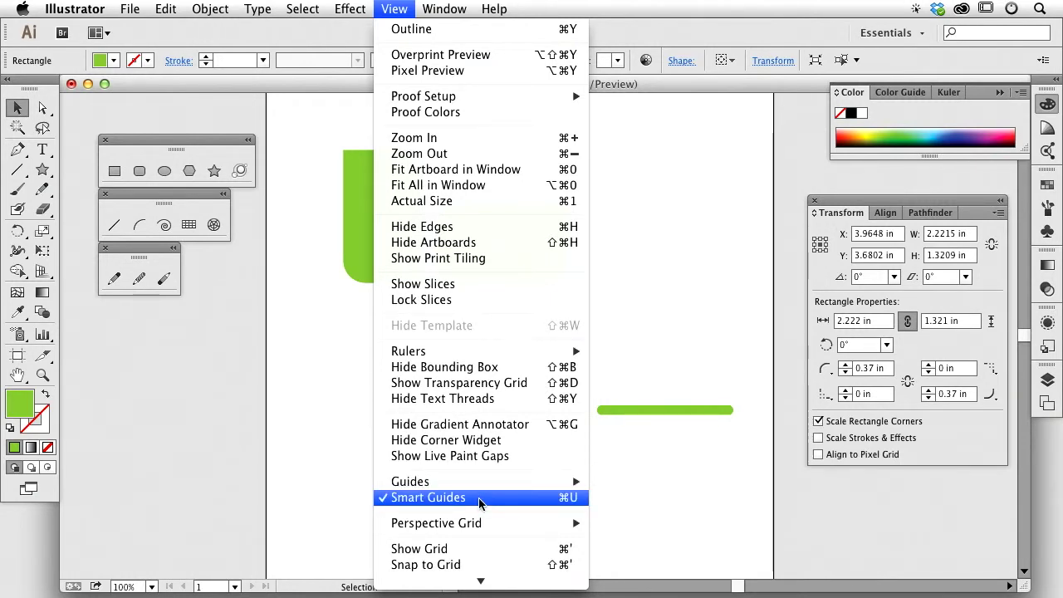
click(308, 432)
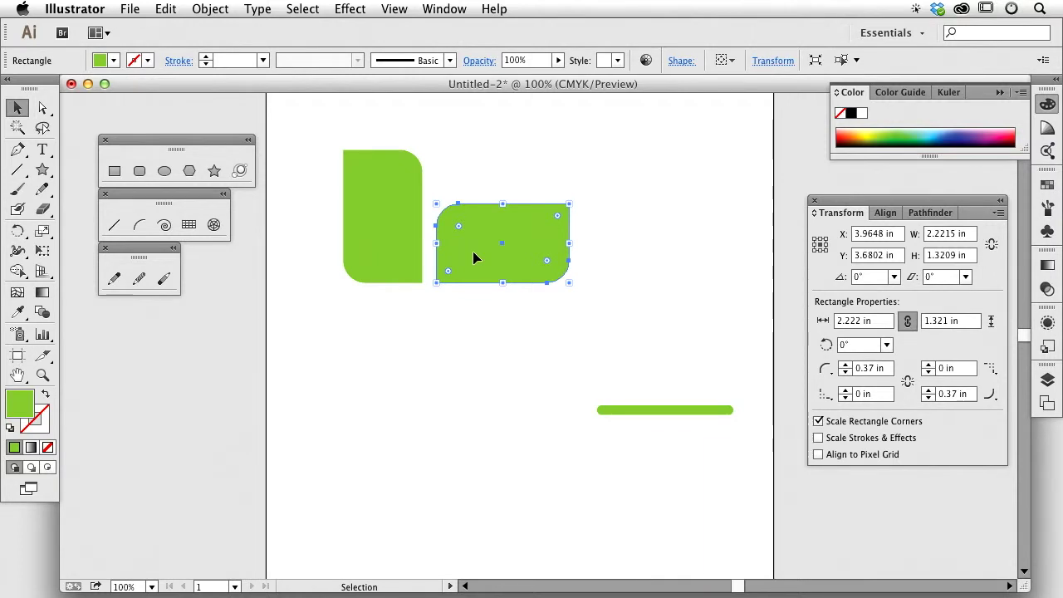
Step: Move the horizontal rectangle straight up to about X 3.96 in, Y 3.62 in, working at 200% zoom
key(super+equal)
key(super+equal)
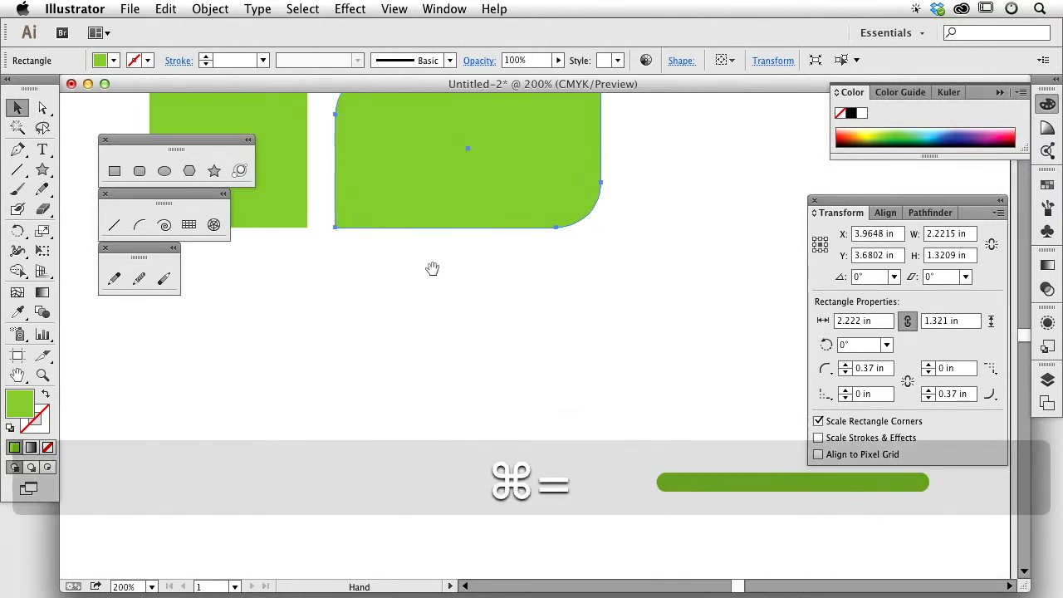
drag(432, 268, 605, 355)
click(687, 369)
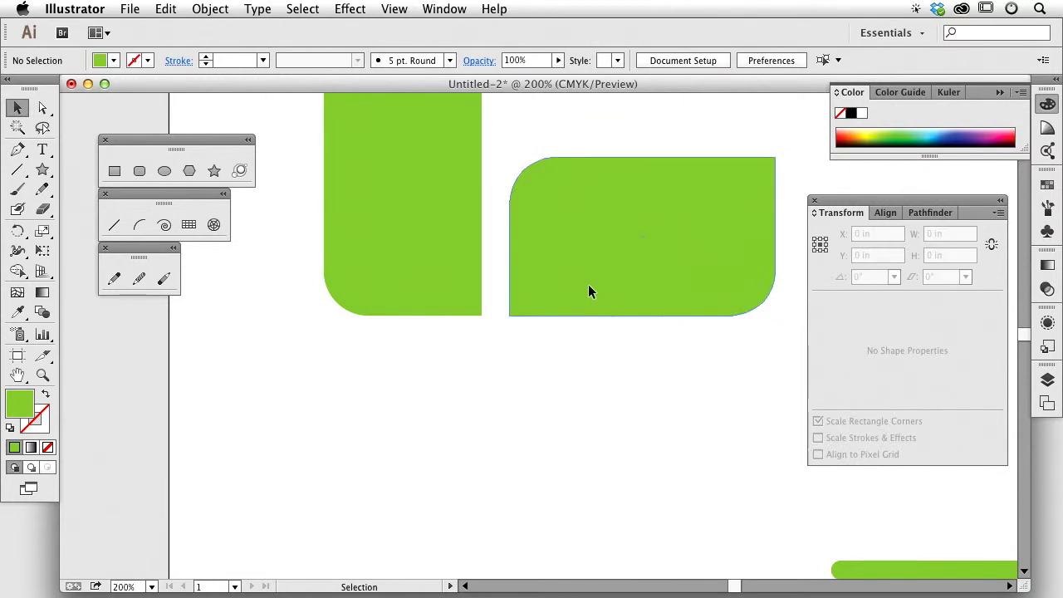
mouse_move(587, 293)
mouse_down()
mouse_move(592, 273)
mouse_move(589, 292)
mouse_up()
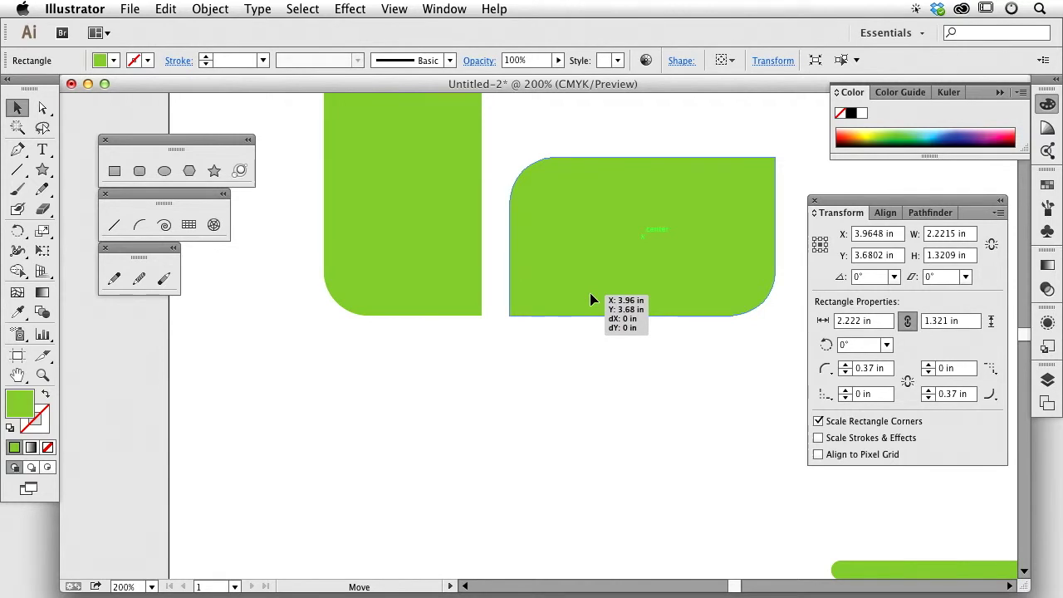
drag(590, 292, 579, 275)
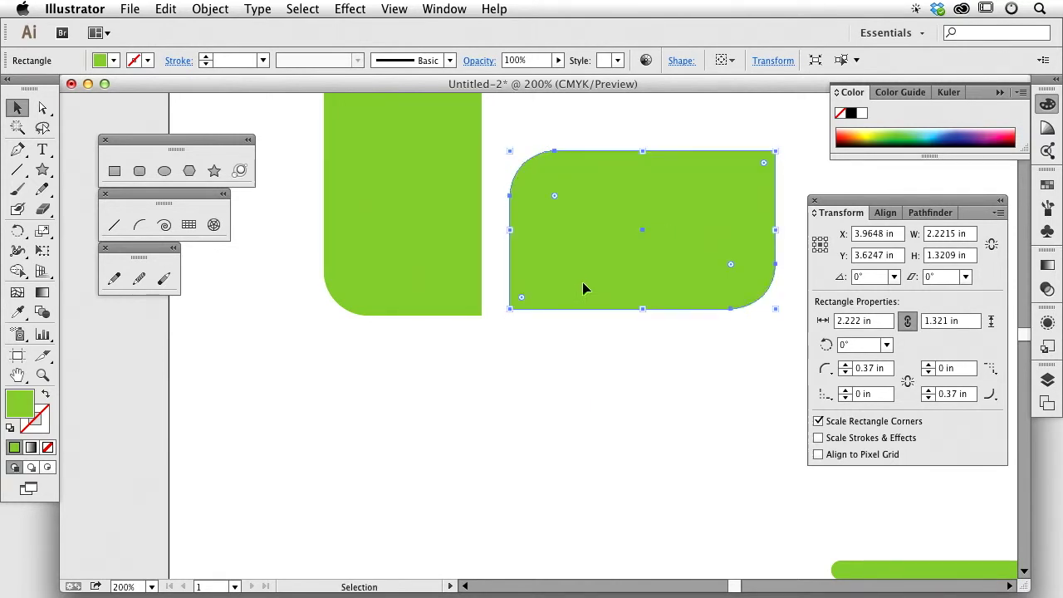
Step: Move the horizontal rectangle up and further from the rotated copy to about X 4.51 in, Y 3.16 in
click(523, 387)
drag(562, 282, 563, 288)
drag(563, 289, 629, 233)
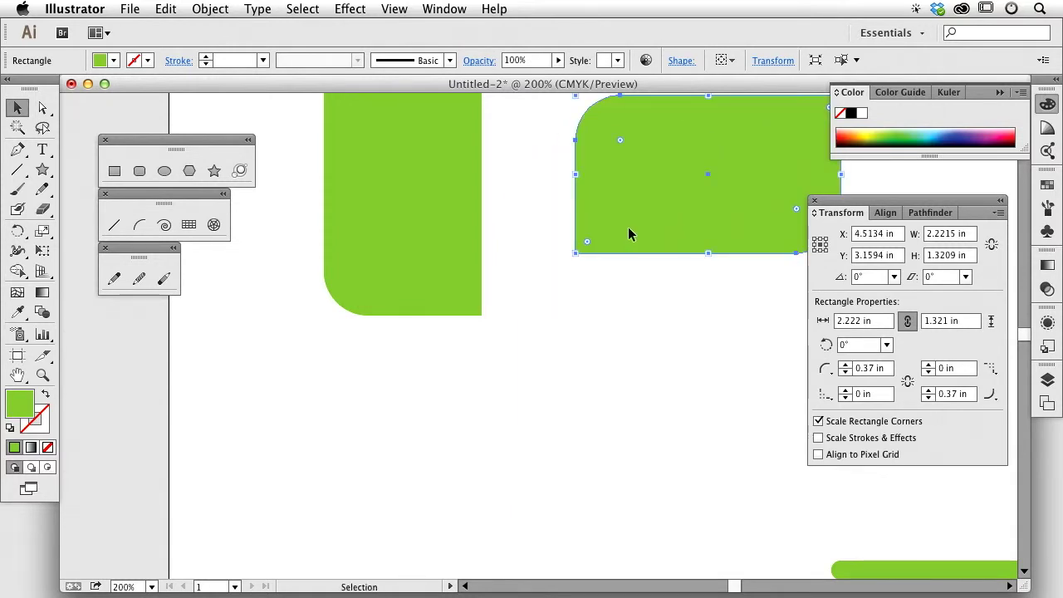
Step: Move the horizontal rectangle beside the vertical one to about X 3.92 in, Y 3.68 in, with their bottom edges aligned
drag(628, 234, 561, 294)
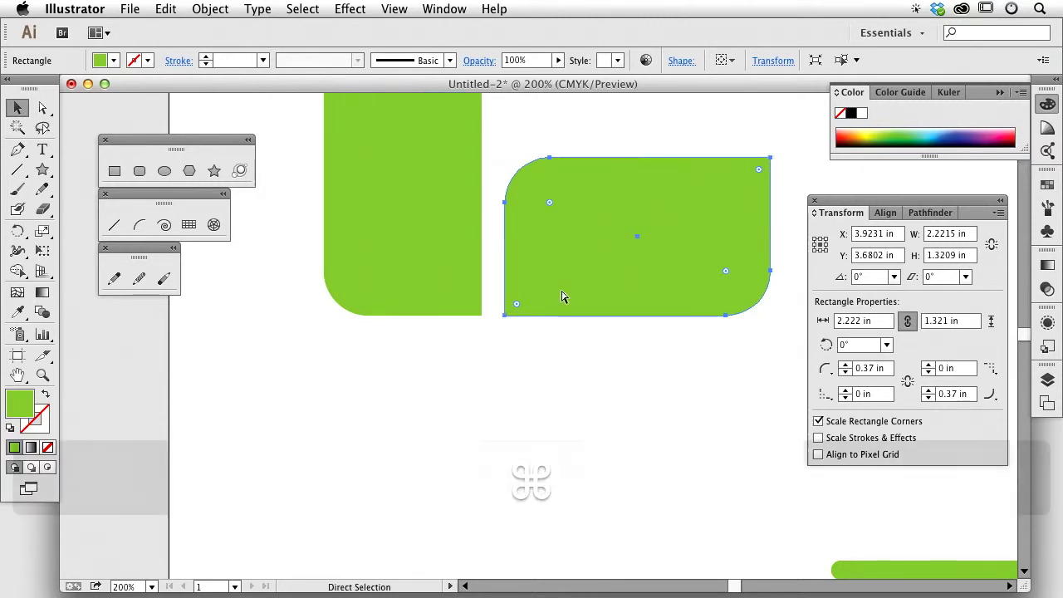
key(super+minus)
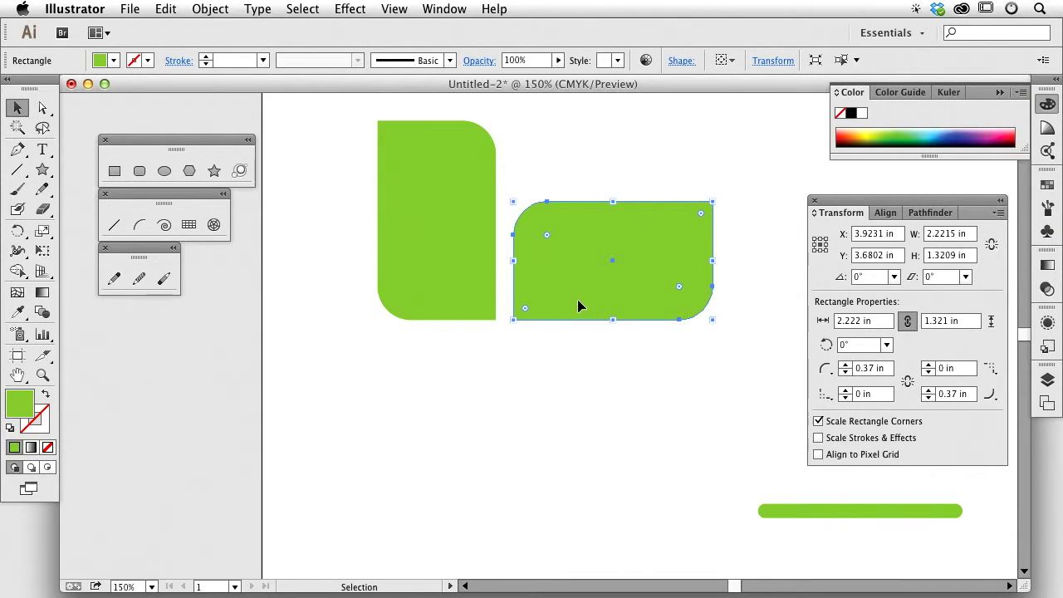
click(468, 277)
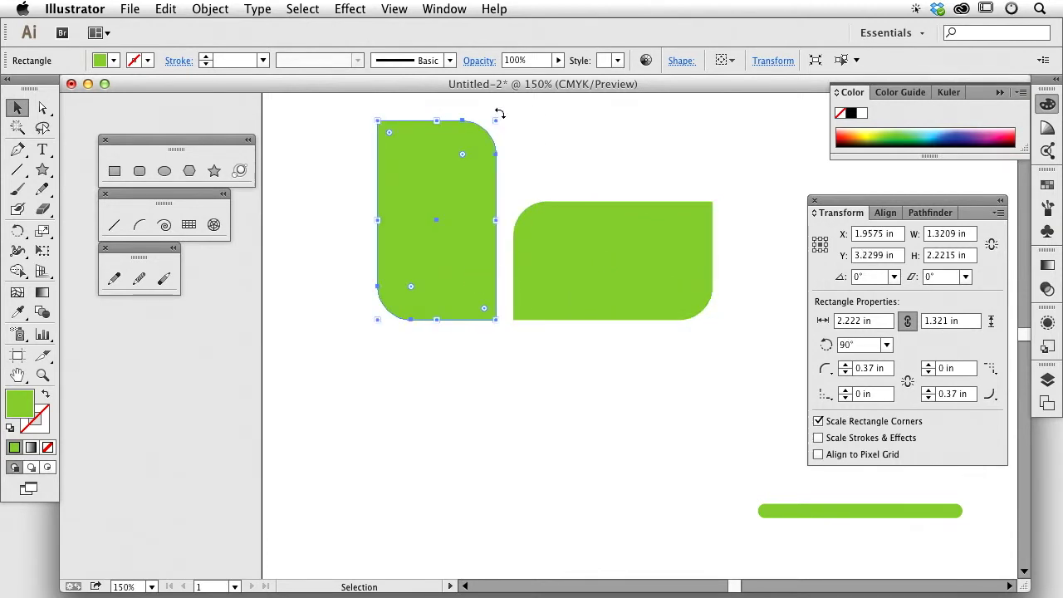
click(571, 246)
click(611, 179)
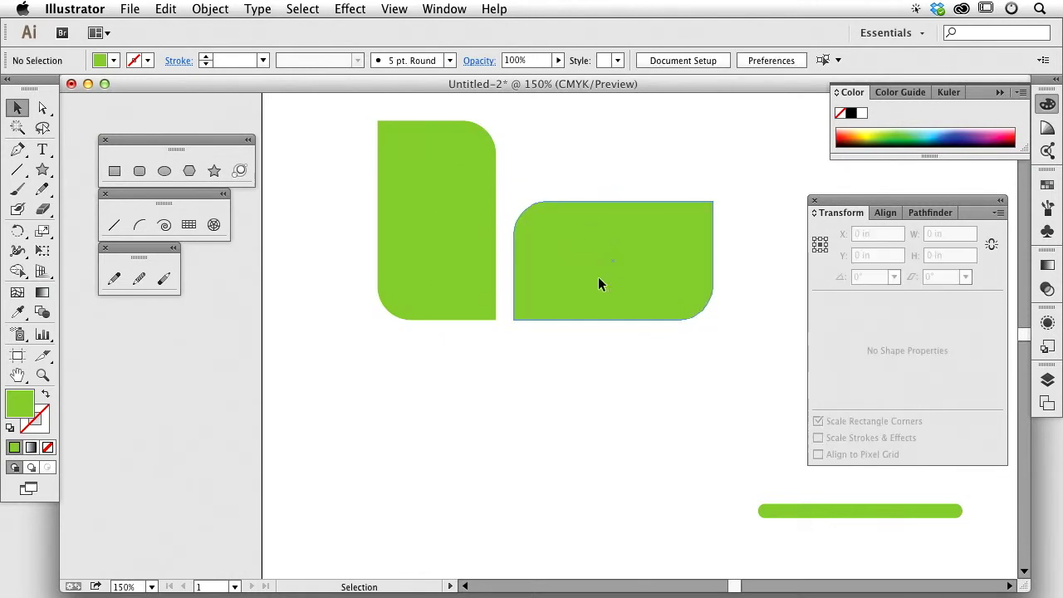
Step: Duplicate the horizontal rectangle below itself, and rotate the copy upright to 270° with its center at about X 3.47 in, Y 5.63 in
click(601, 284)
drag(601, 284, 601, 425)
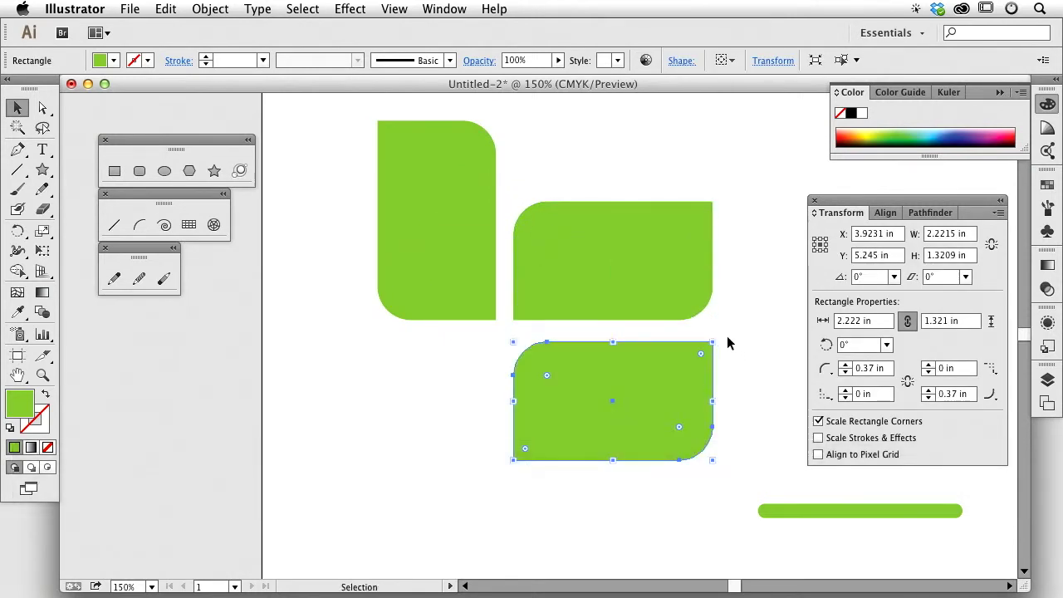
drag(717, 338, 642, 469)
drag(610, 369, 572, 404)
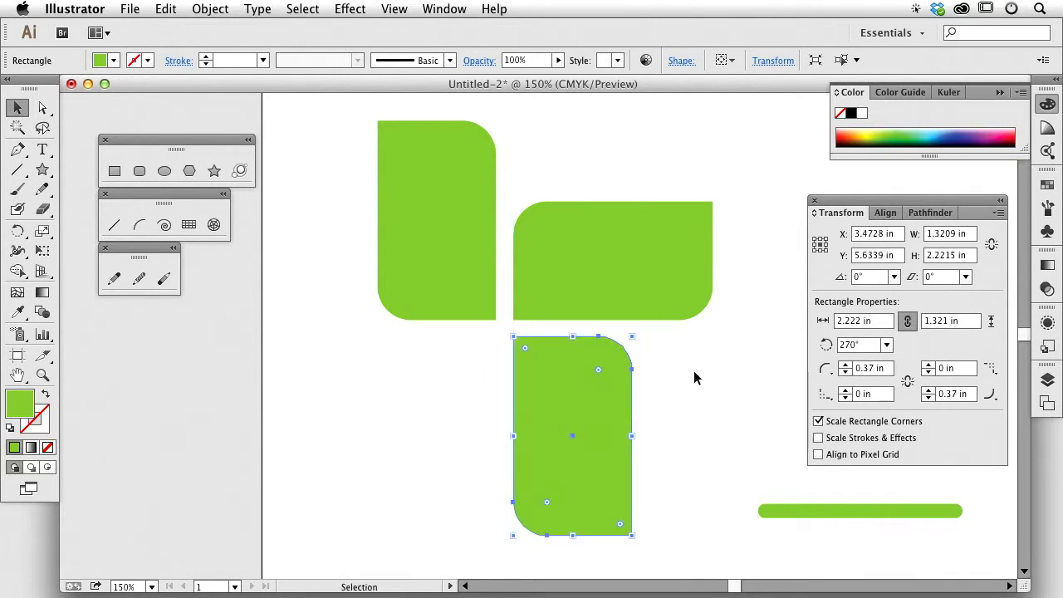
click(695, 378)
key(super+minus)
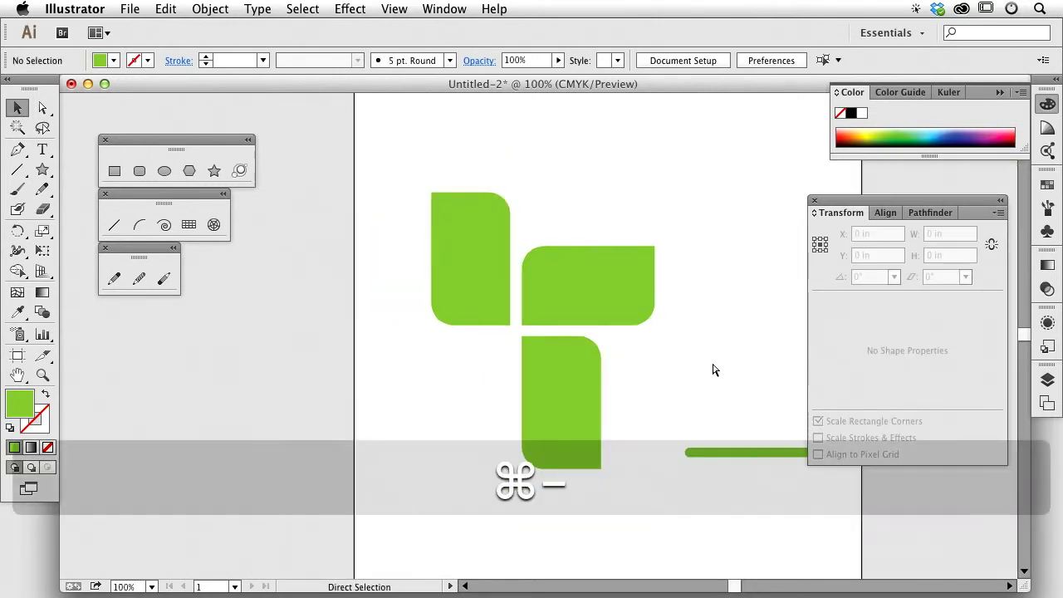
Step: Duplicate the horizontal rectangle into the empty lower-left quadrant to complete the four-petal pinwheel, keeping the gaps between petals even
click(581, 389)
click(579, 294)
drag(615, 291, 470, 380)
click(669, 352)
Step: Move all four petals together diagonally up and to the right on the artboard
drag(385, 249, 578, 375)
drag(578, 376, 632, 322)
click(731, 342)
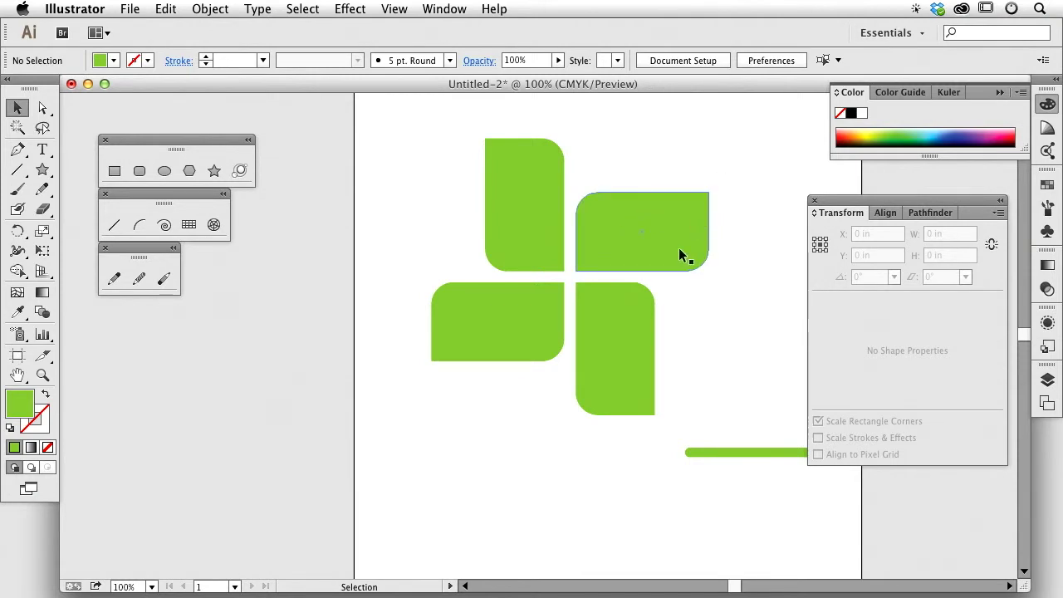
click(628, 312)
click(636, 233)
click(540, 225)
click(528, 324)
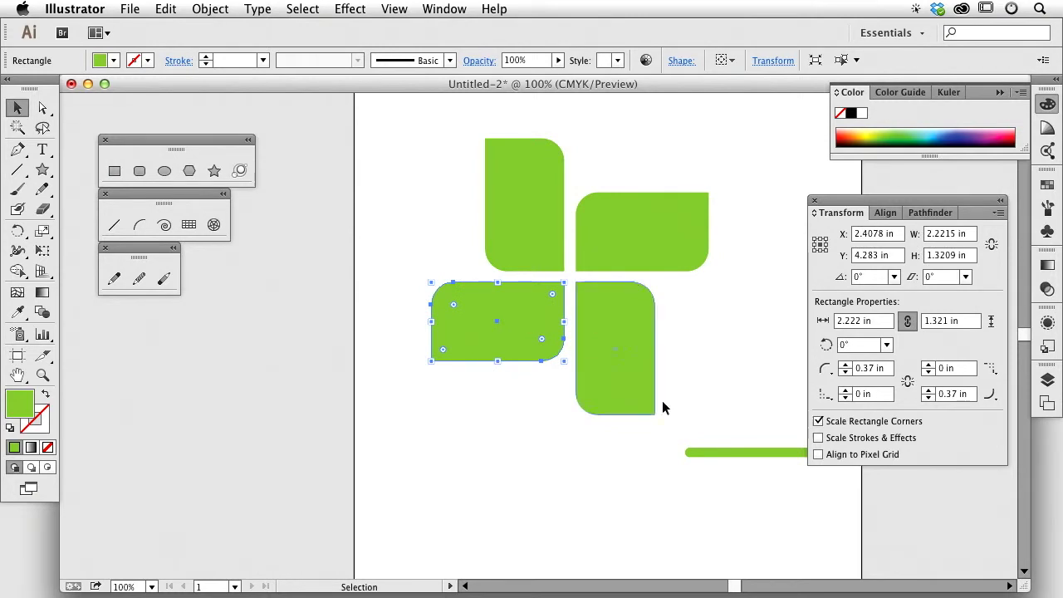
Step: Move the thin rounded bar beneath the petals and rotate it upright as a stem at about X 3.52 in, Y 6.64 in
click(758, 408)
drag(743, 456, 561, 503)
drag(641, 486, 587, 554)
drag(565, 498, 562, 451)
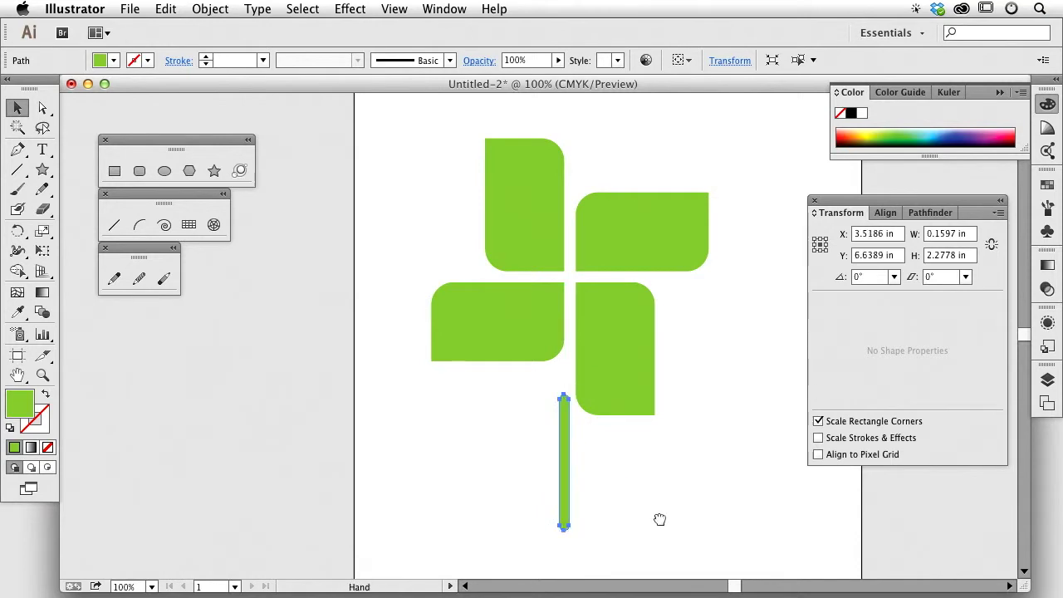
Step: Move the stem straight down to about Y 7.13 in, clear of the lower petal
drag(657, 517, 628, 387)
click(640, 408)
drag(634, 351, 612, 415)
drag(502, 407, 501, 436)
click(618, 410)
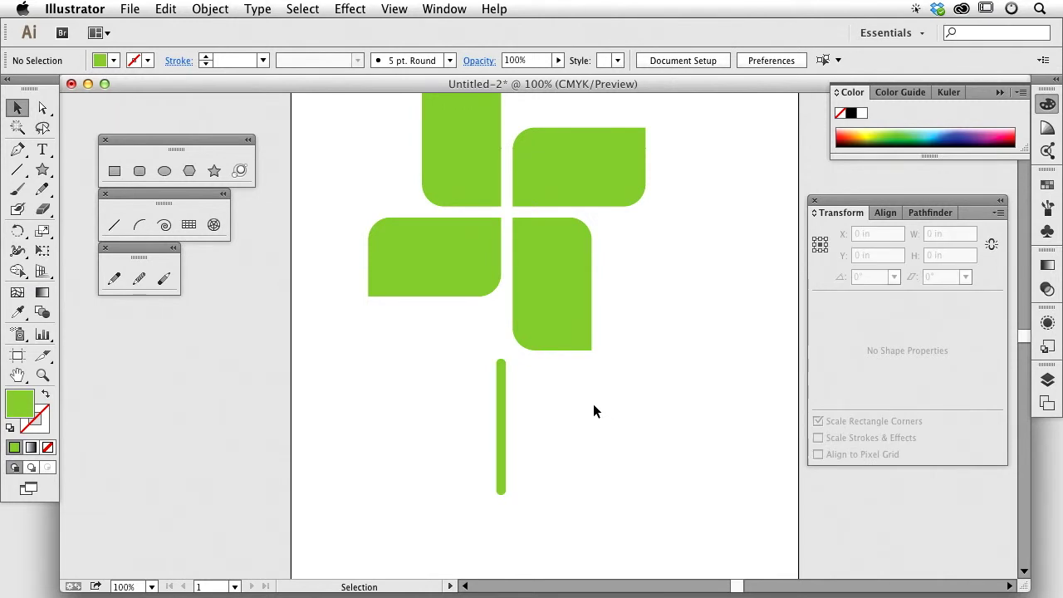
Step: Try to lengthen the stem by stretching the whole shape downward to about 3.66 in high
key(super+space)
drag(437, 337, 552, 500)
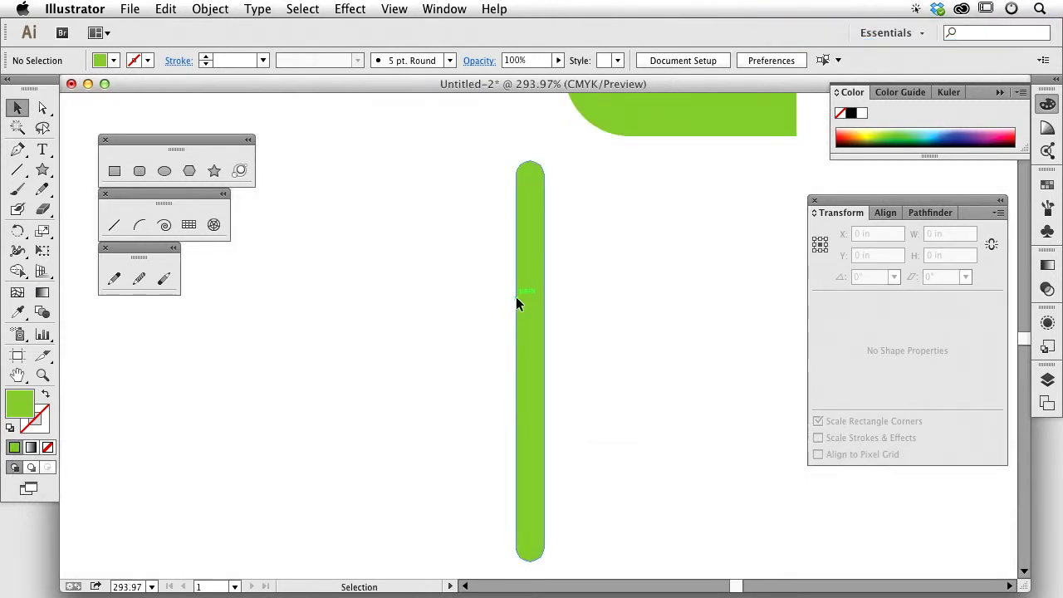
click(521, 287)
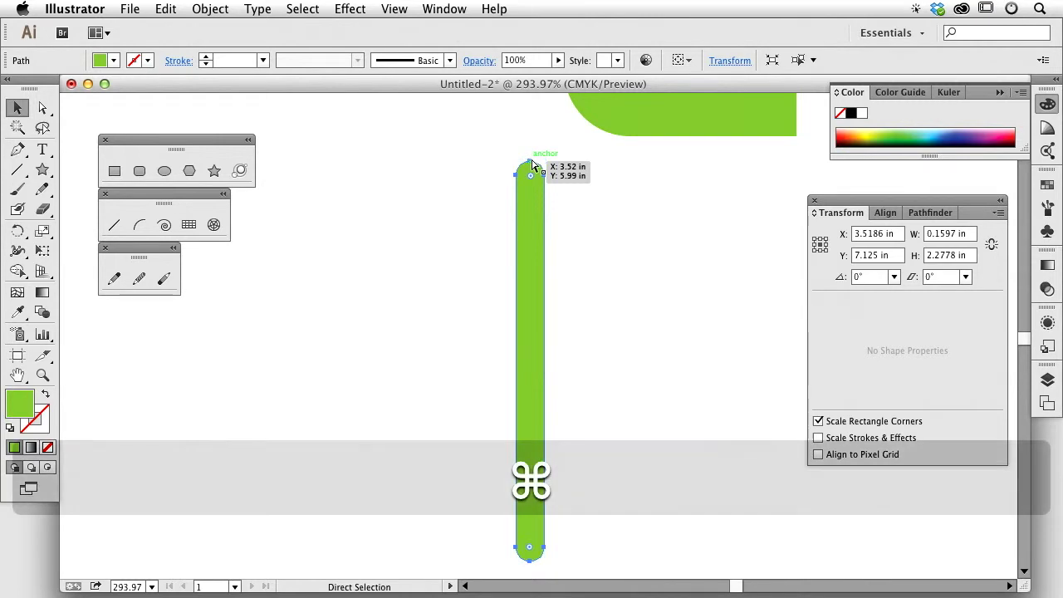
key(super+minus)
key(super+minus)
drag(534, 451, 553, 572)
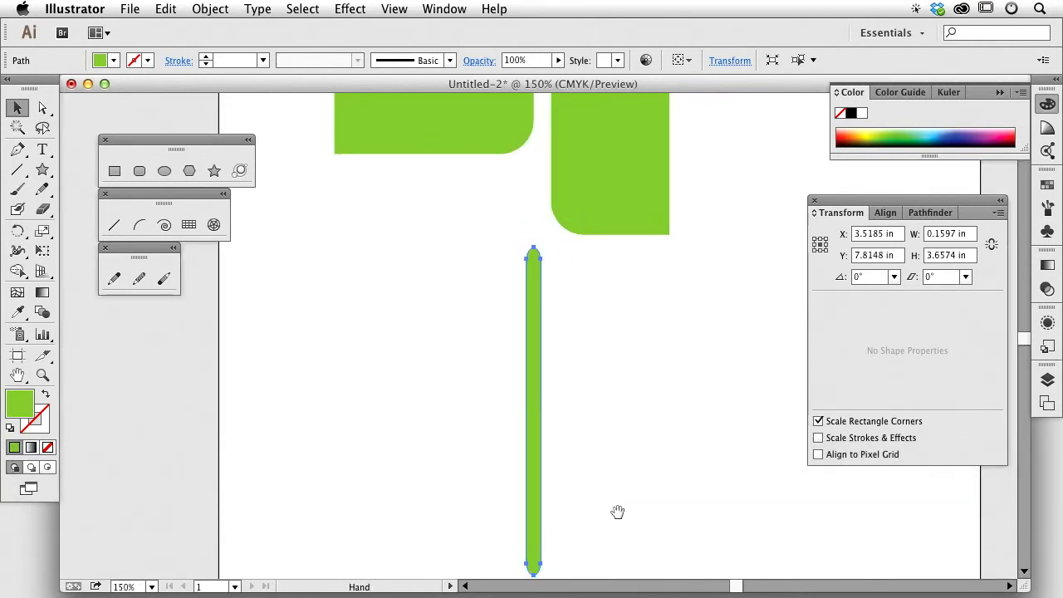
drag(614, 512, 598, 382)
click(521, 455)
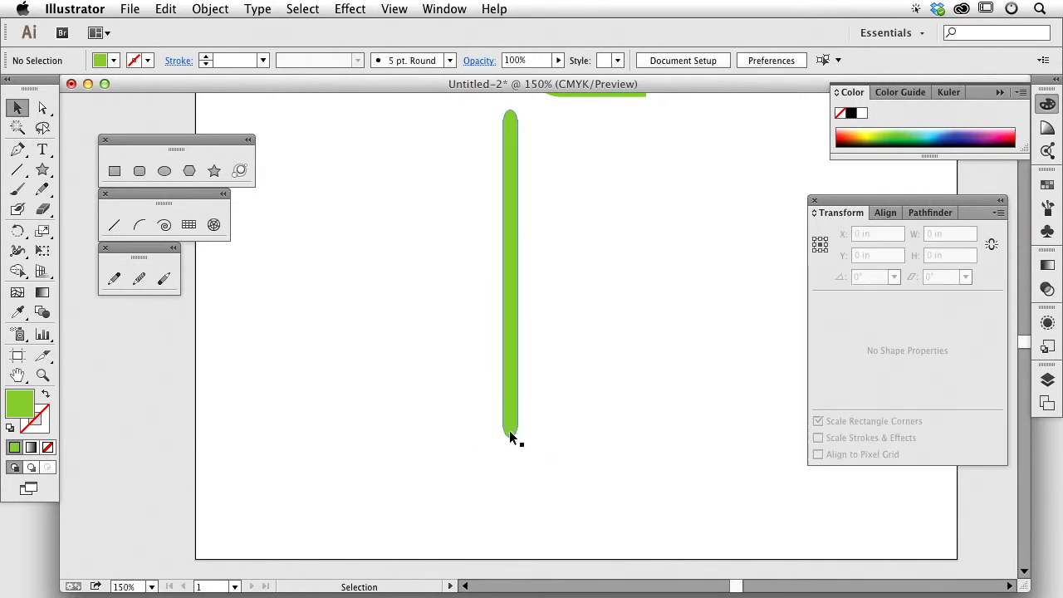
click(509, 431)
click(612, 423)
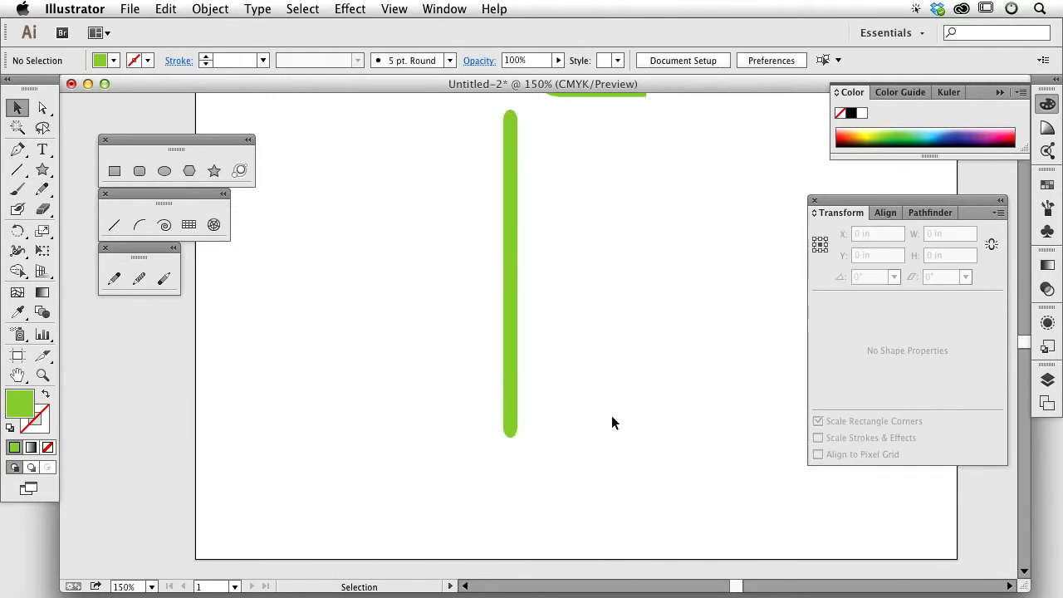
Step: Undo the stretch of the stem and deselect it
key(super+z)
key(super+z)
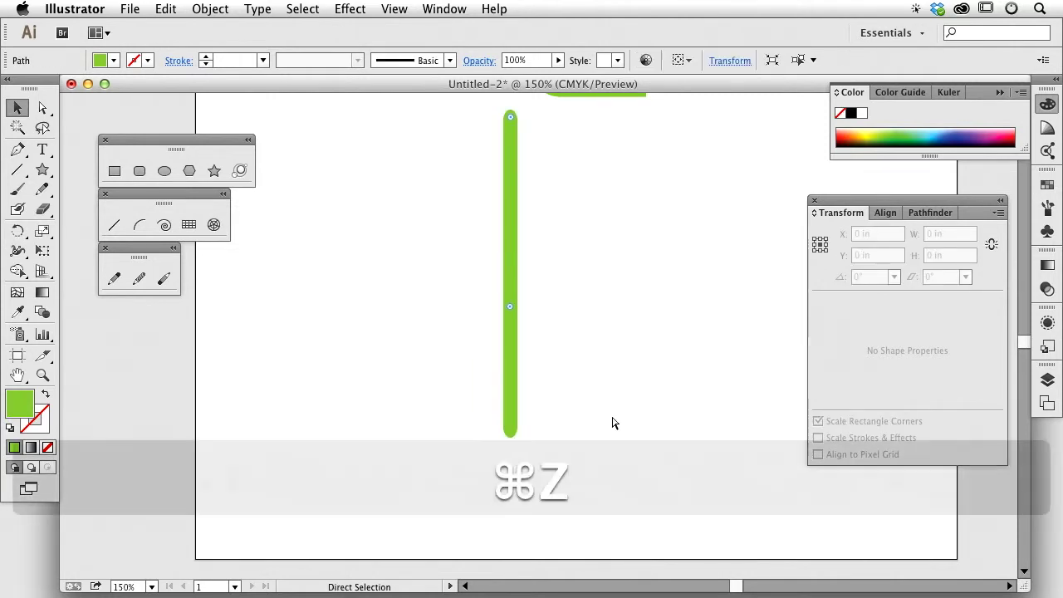
click(464, 194)
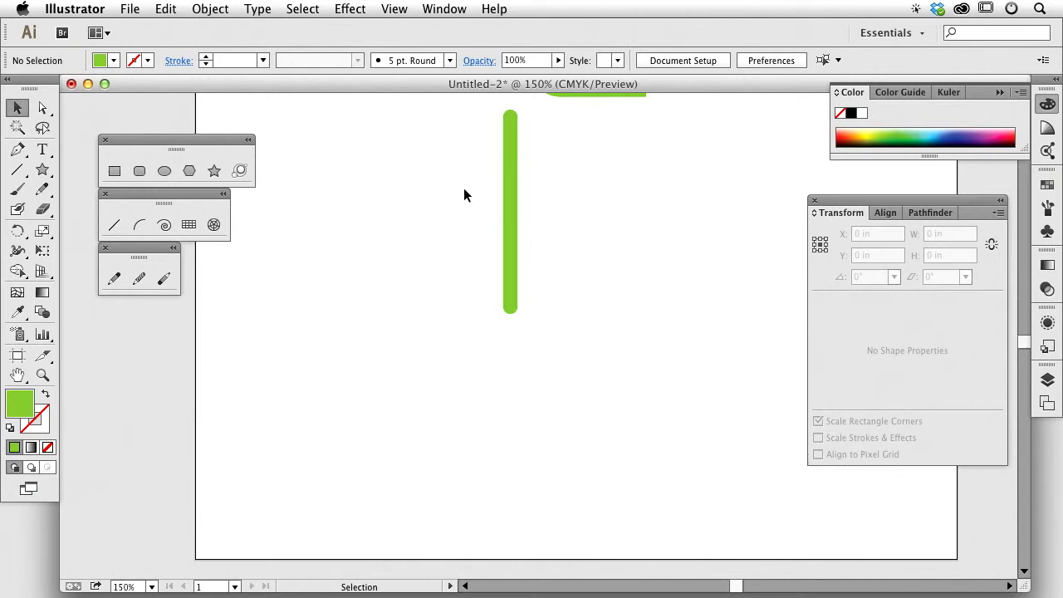
Step: Try stretching the whole stem further, to about 4.89 in high, and undo the stretch
click(511, 179)
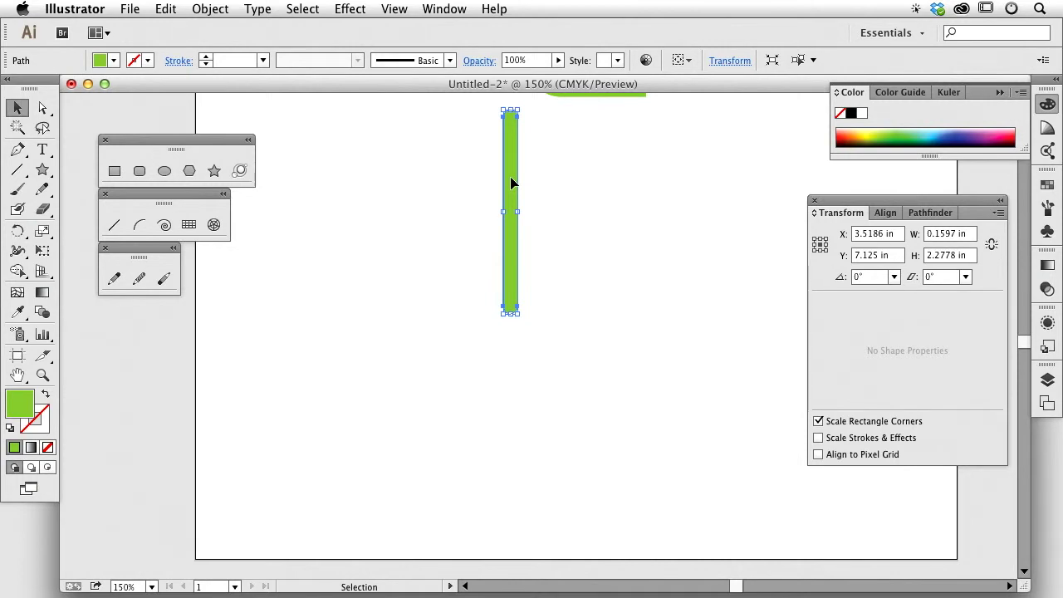
drag(509, 313, 531, 547)
click(537, 544)
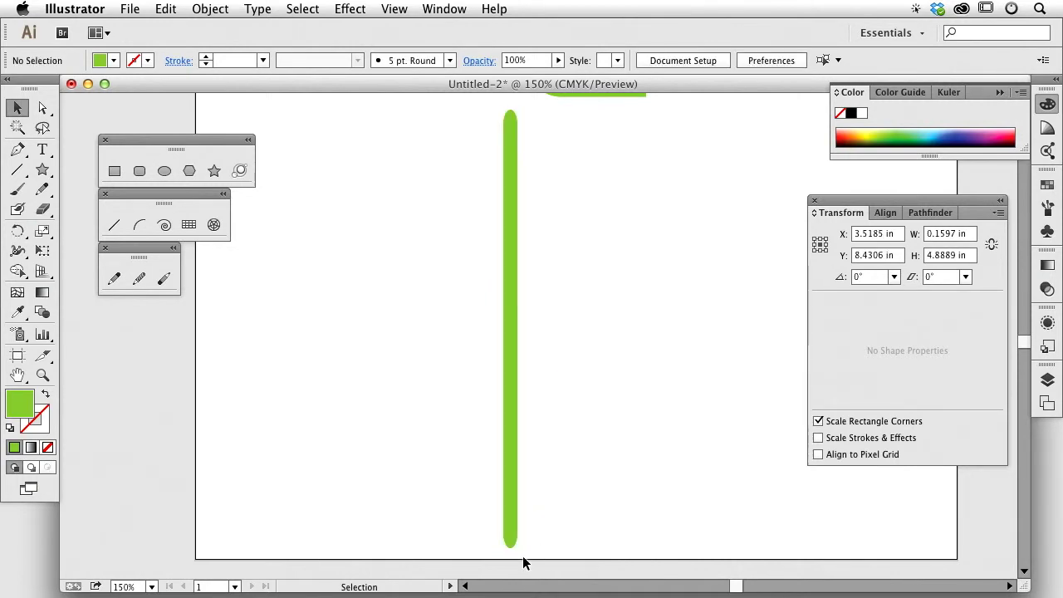
key(super+z)
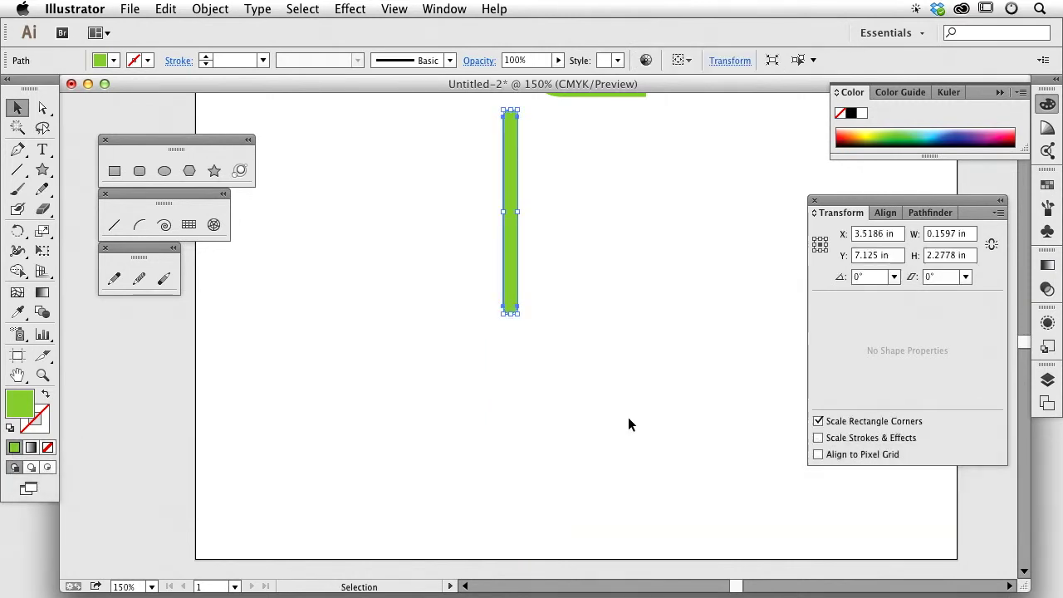
click(628, 425)
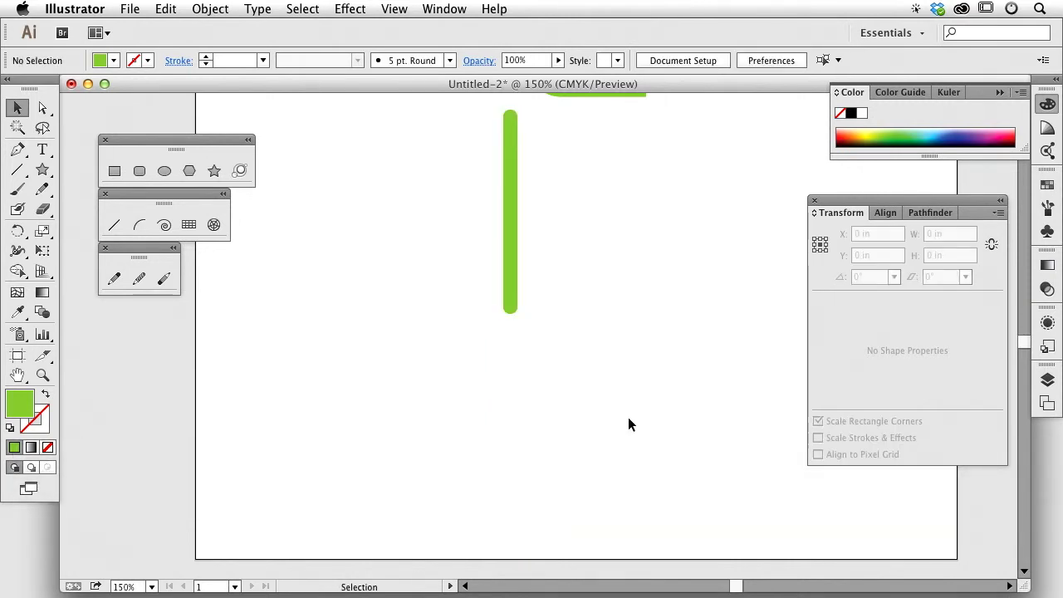
Step: Lengthen the stem to about 4.58 in by moving only its bottom-end anchor points straight down with the Direct Selection tool
click(43, 108)
drag(450, 290, 512, 324)
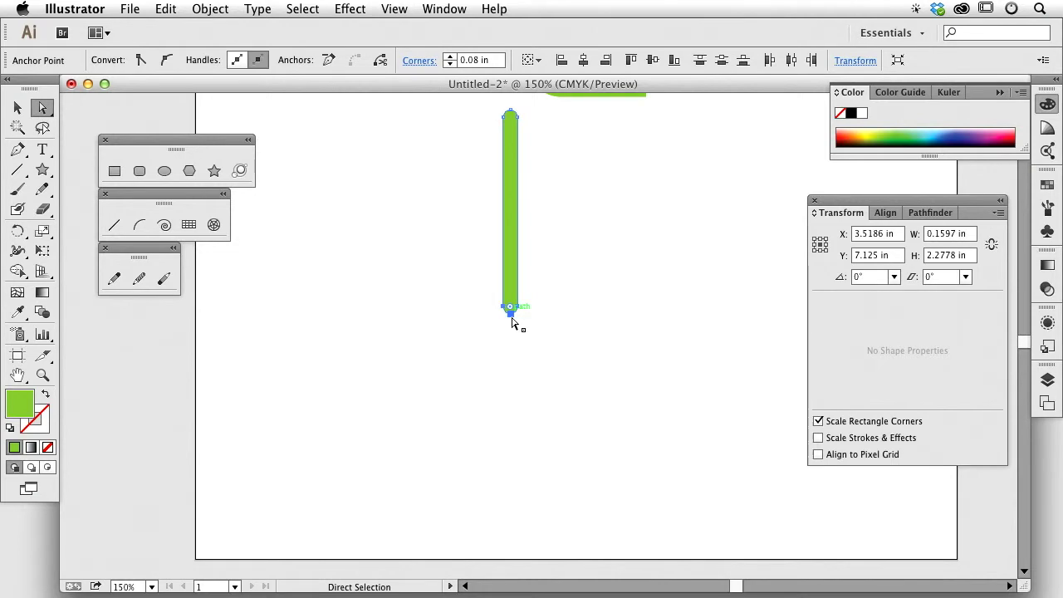
drag(513, 323, 511, 520)
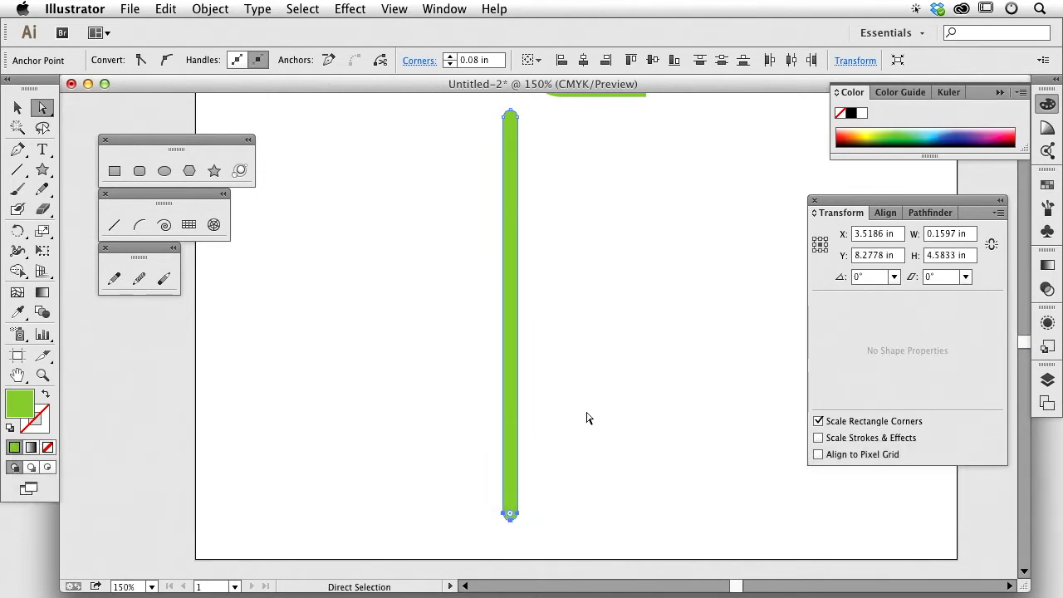
click(483, 364)
mouse_move(462, 466)
mouse_down()
mouse_move(541, 539)
mouse_move(570, 541)
mouse_up()
click(578, 534)
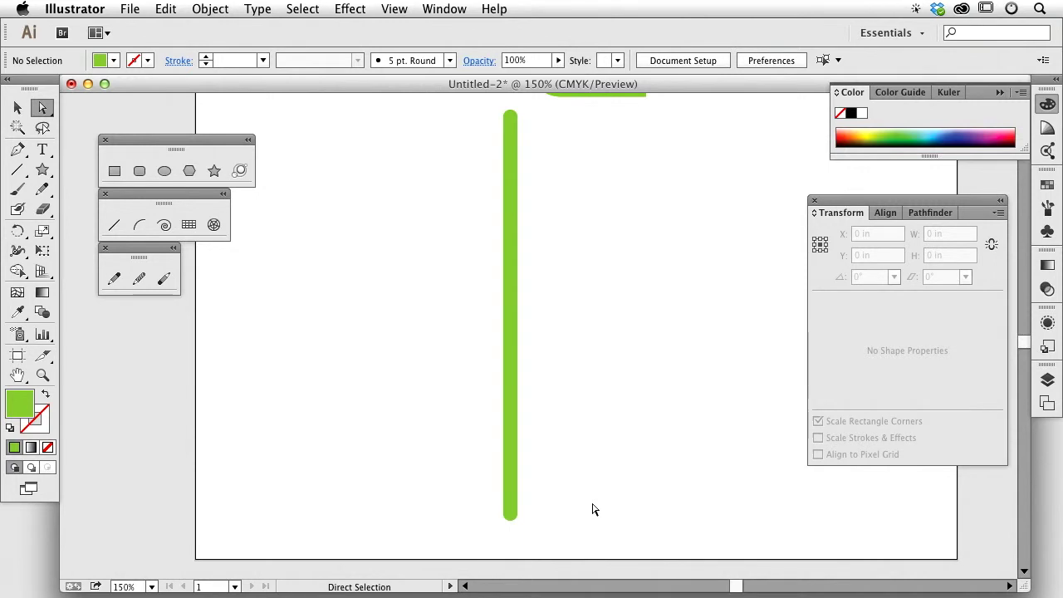
Step: With the Selection tool, shift the stem slightly right to line up with the inner edge of the lower-right petal
click(17, 107)
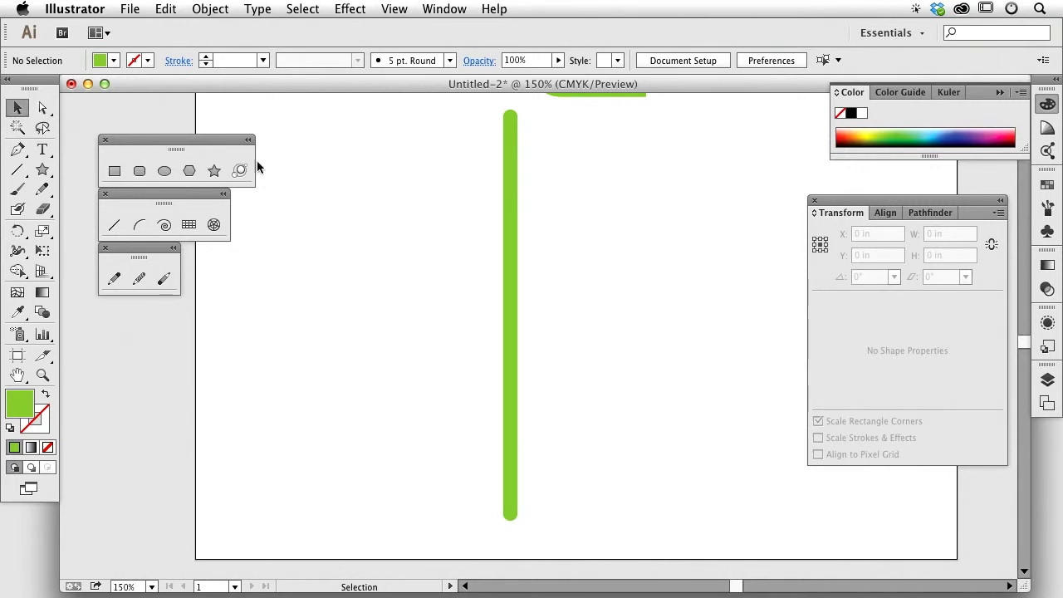
key(super+minus)
key(super+minus)
key(super+minus)
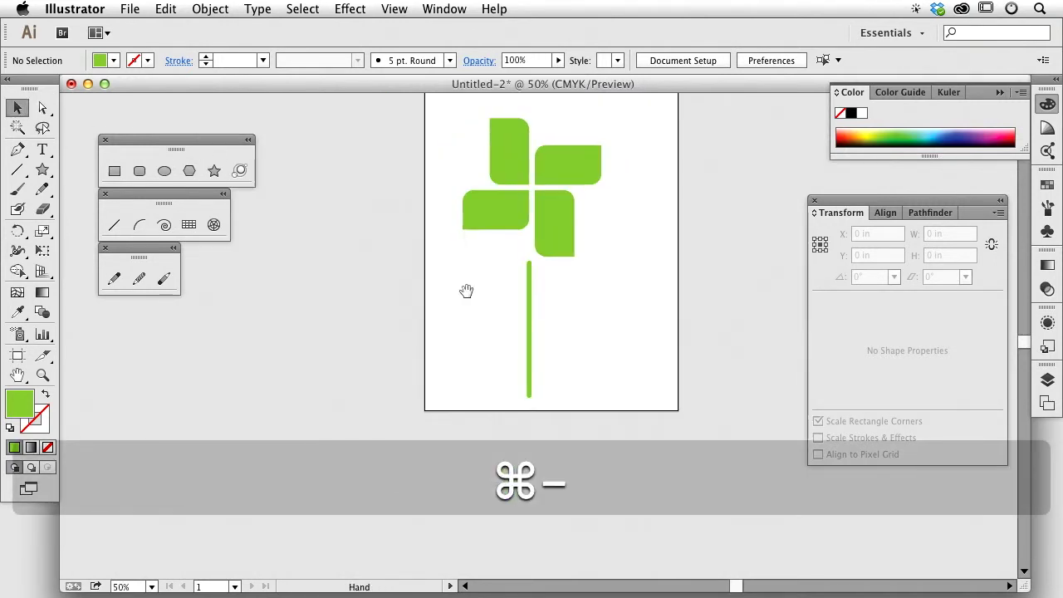
drag(467, 290, 397, 333)
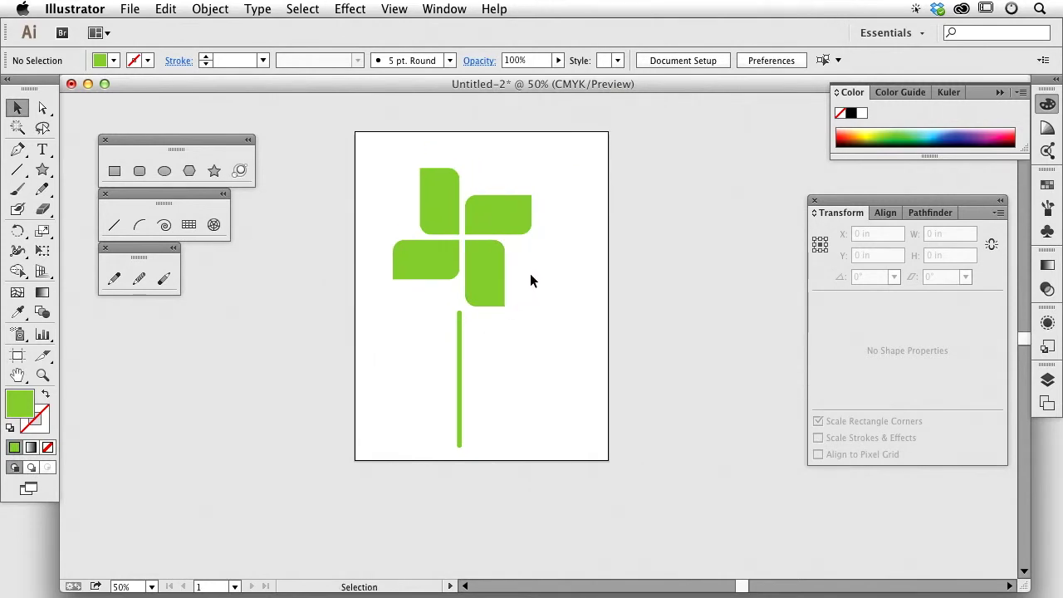
drag(455, 331, 465, 338)
click(570, 347)
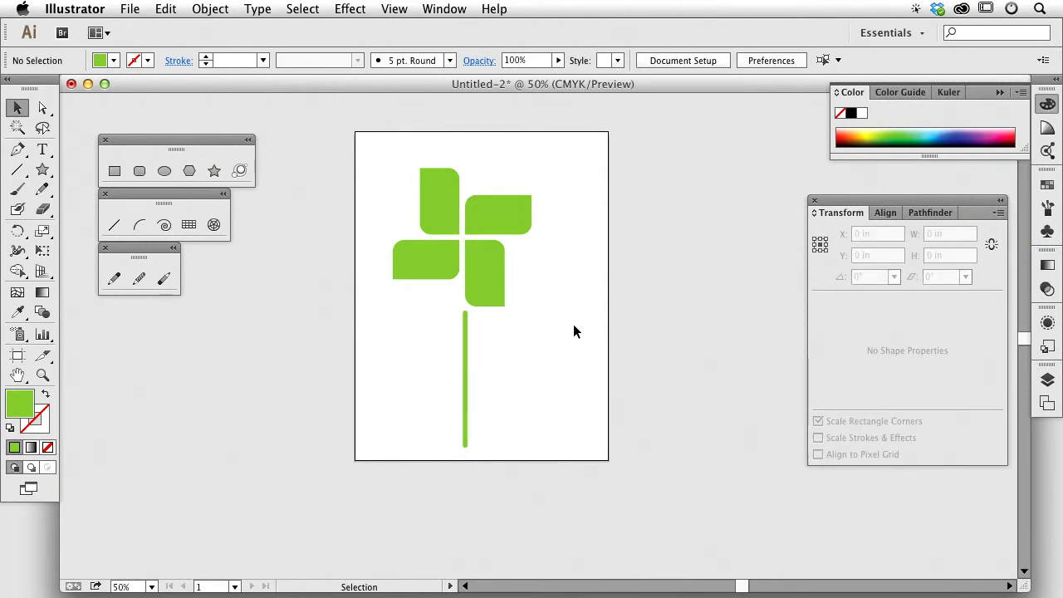
Step: Select all four petals without the stem and rotate them together 45° counterclockwise
drag(373, 193, 501, 280)
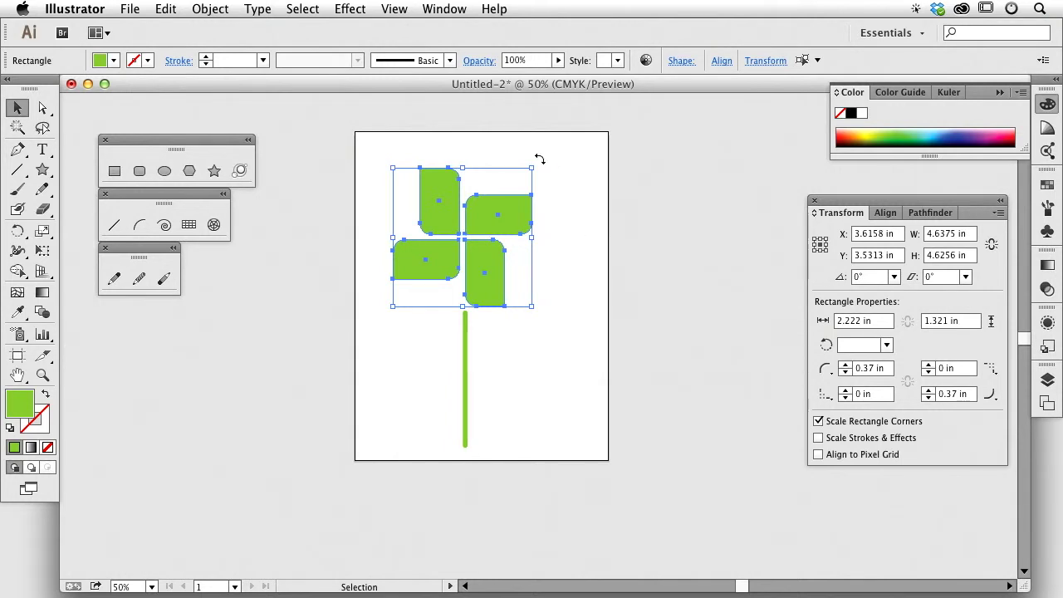
drag(539, 158, 494, 157)
click(561, 303)
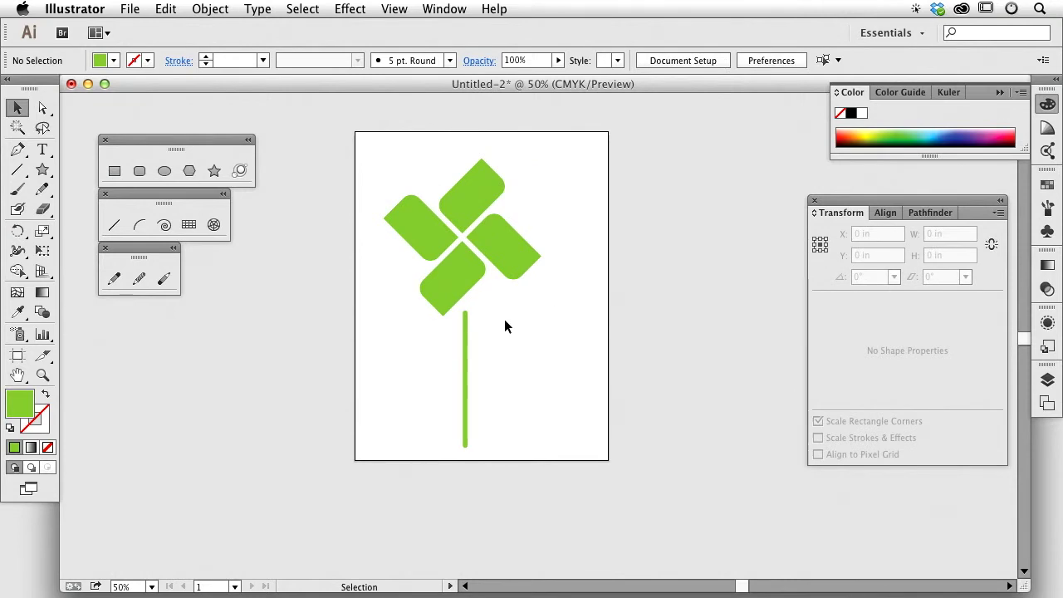
Step: Shift the stem under the center of the rotated petals, and nudge it slightly to the right
drag(465, 334, 463, 337)
click(534, 325)
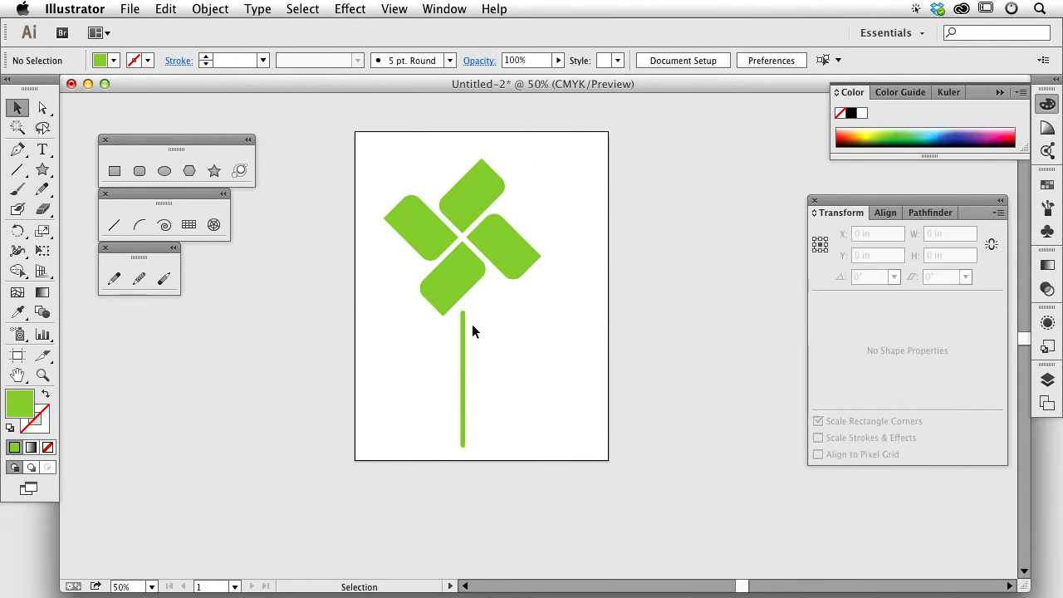
drag(465, 328, 471, 333)
click(552, 326)
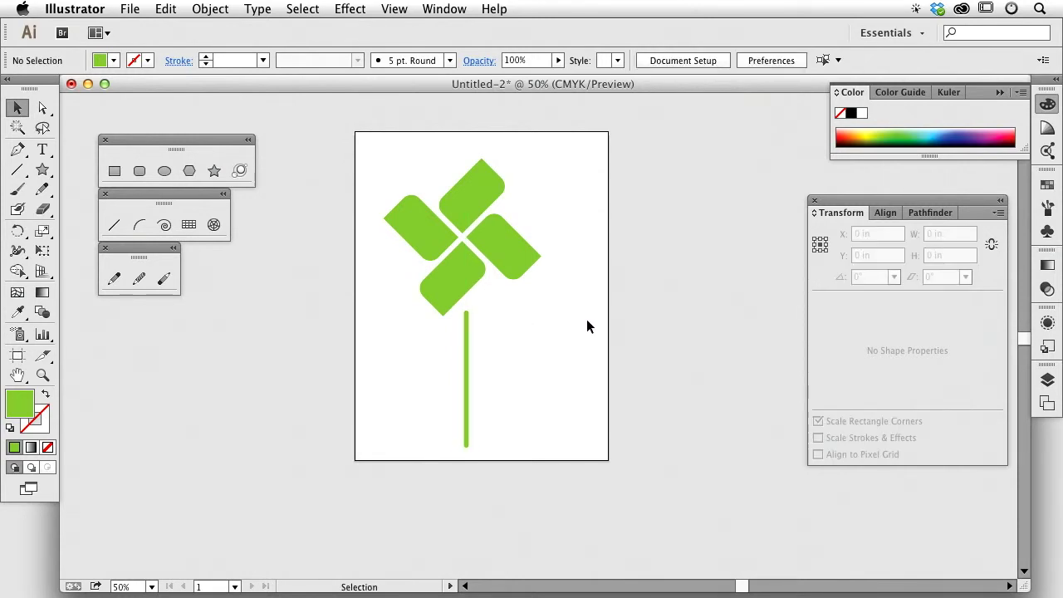
Step: Delete the stem below the flower, leaving the four rotated petals on the artboard
drag(536, 359, 395, 391)
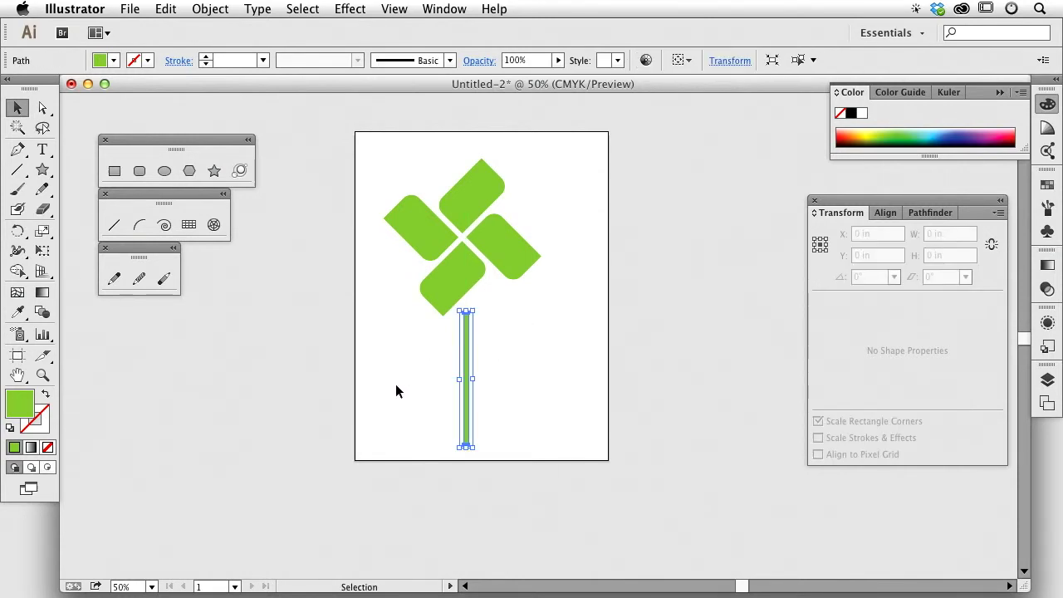
drag(492, 367, 373, 154)
click(420, 150)
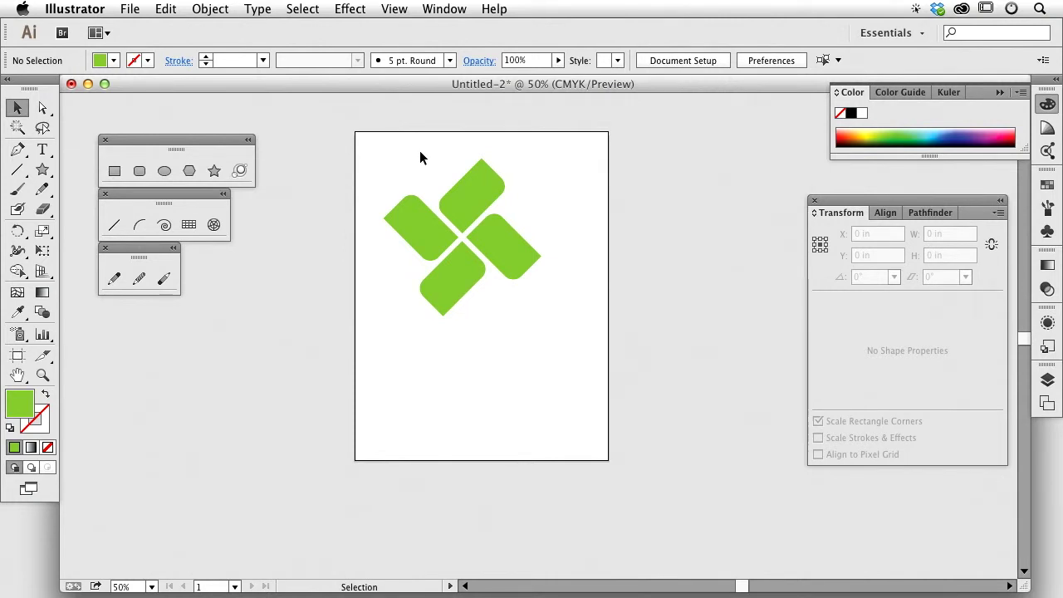
Step: Try rounding all corners of the right petal at once with its live corner widgets, and undo the rounding
click(533, 270)
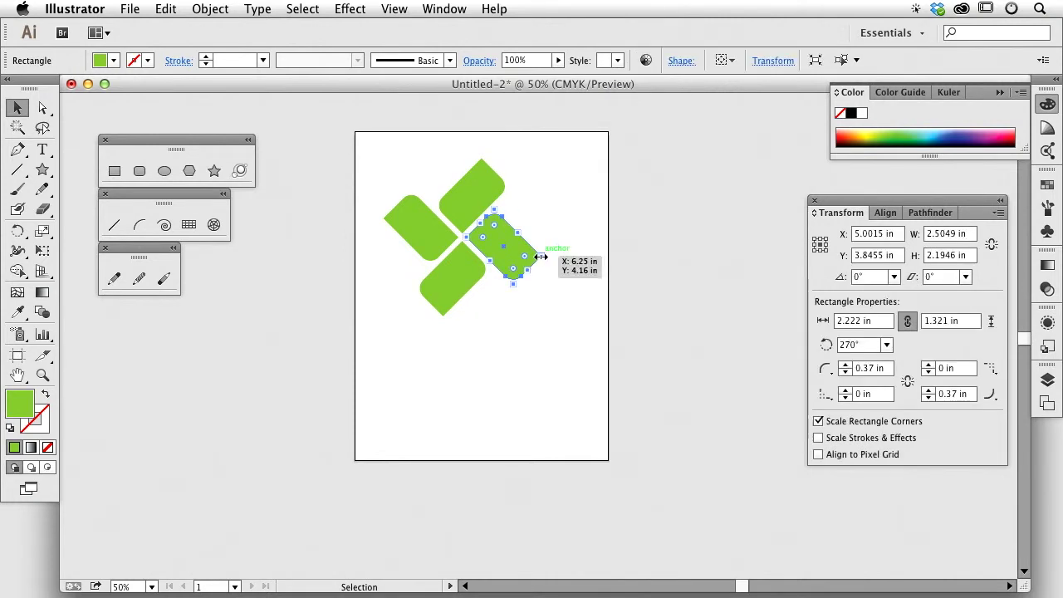
drag(526, 259, 514, 254)
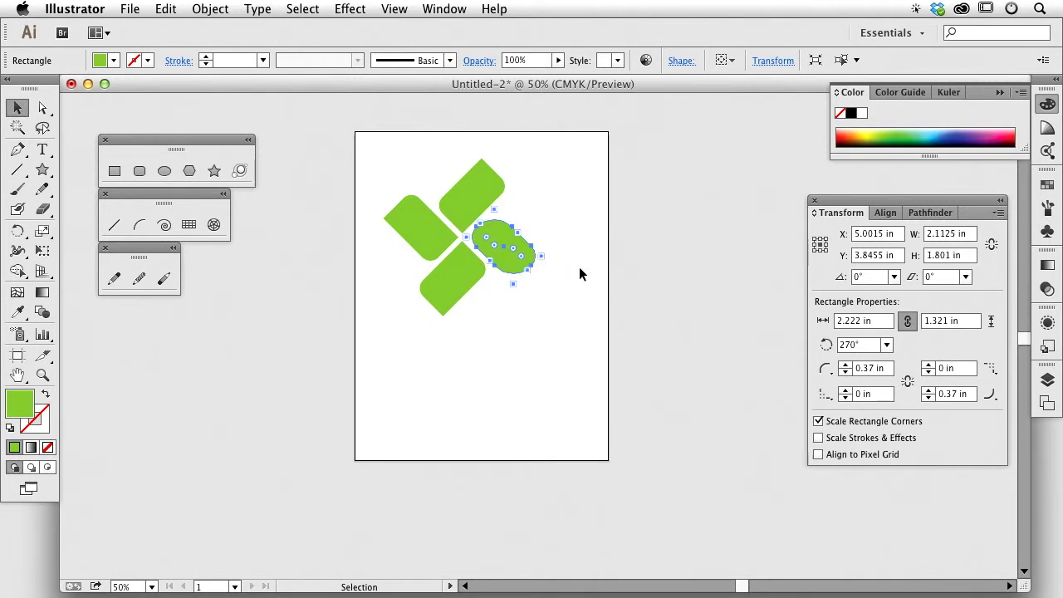
click(580, 267)
key(super+z)
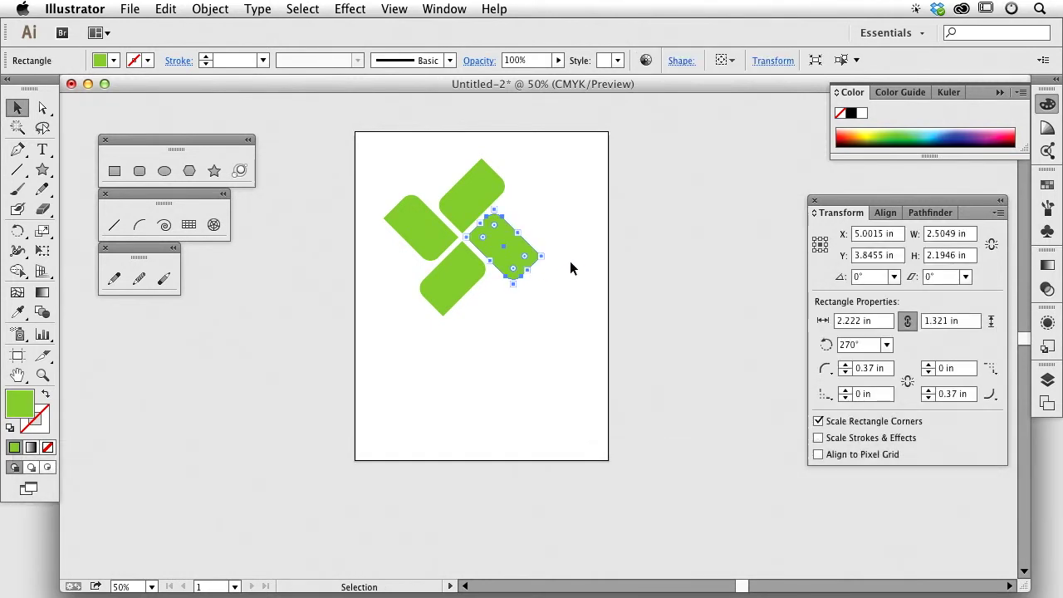
Step: With the Direct Selection tool, try rounding only the right petal's outer pointed corner, and undo that rounding
key(a)
drag(577, 281, 513, 259)
click(583, 304)
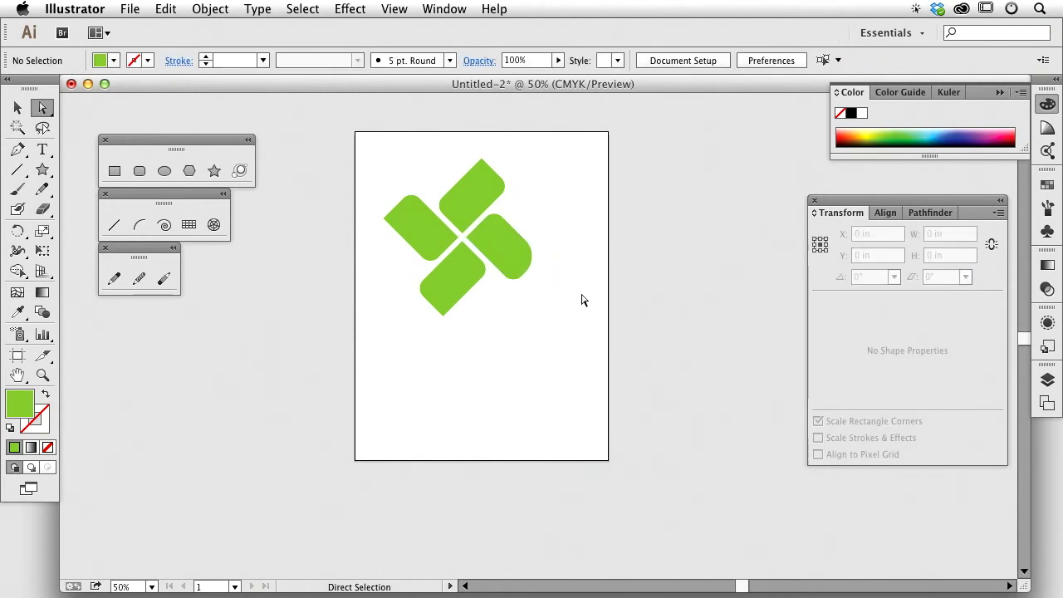
key(super+z)
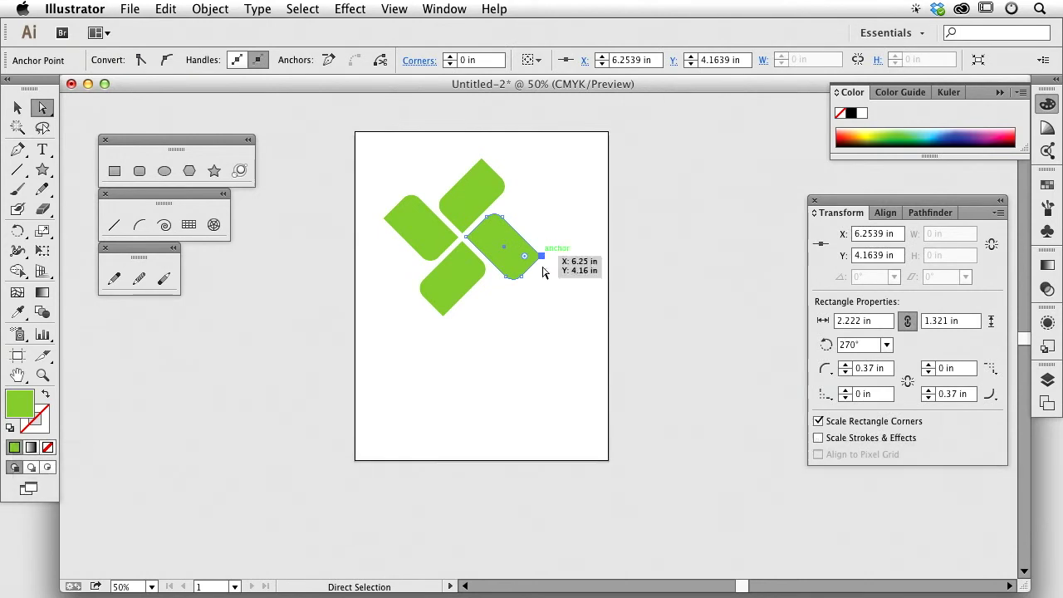
click(559, 336)
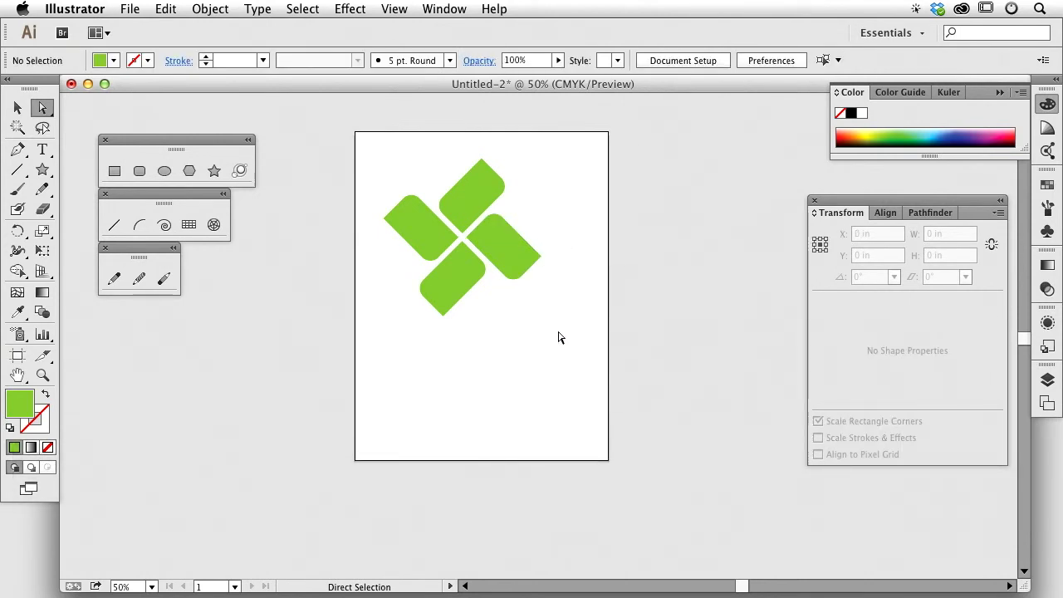